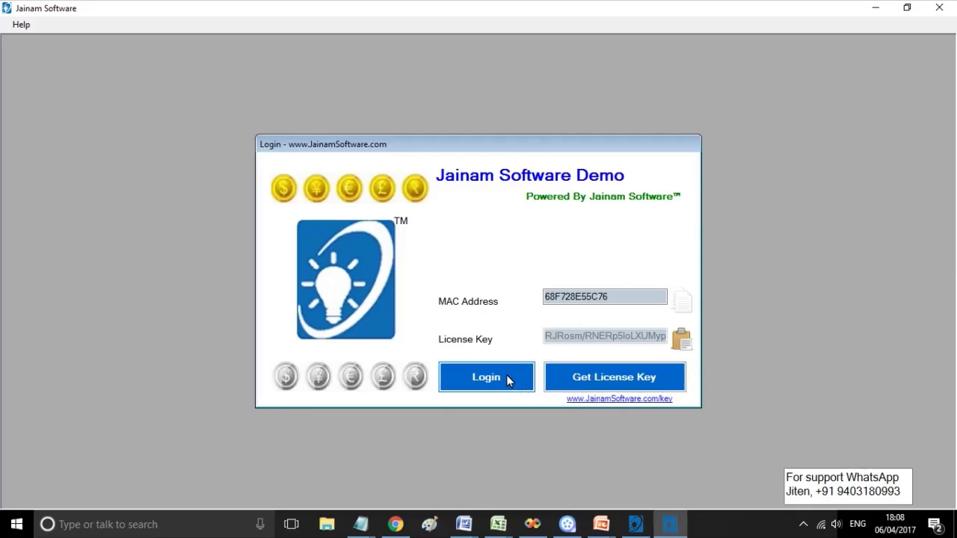
Log in to the demo company and open the list of existing gold stock items.
{"action": "left_click", "coordinate": [507, 380]}
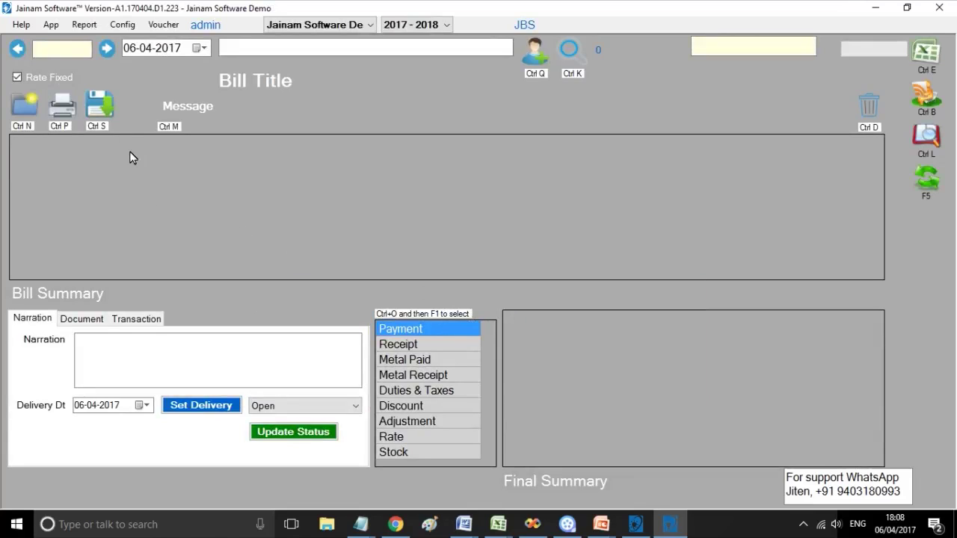
{"action": "left_click", "coordinate": [52, 27]}
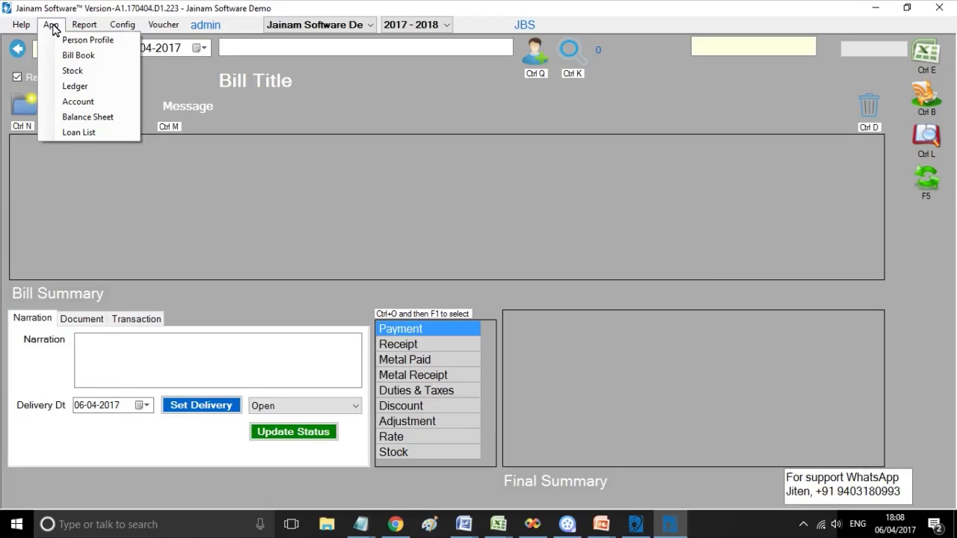
{"action": "left_click", "coordinate": [72, 73]}
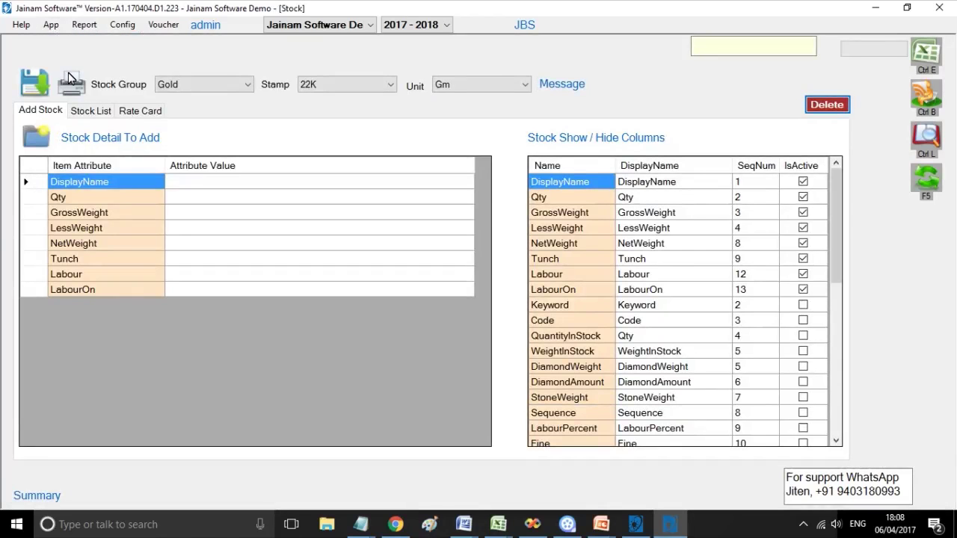
{"action": "left_click", "coordinate": [91, 113]}
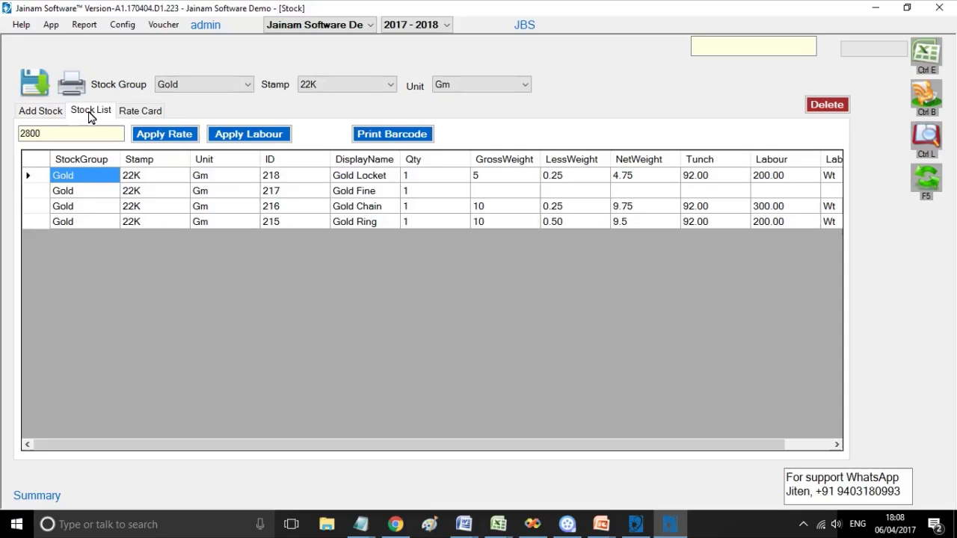
Start a new 22K gold stock item with display name "Gold Locket Small" and quantity 1.
{"action": "left_click", "coordinate": [41, 113]}
{"action": "left_click", "coordinate": [196, 183]}
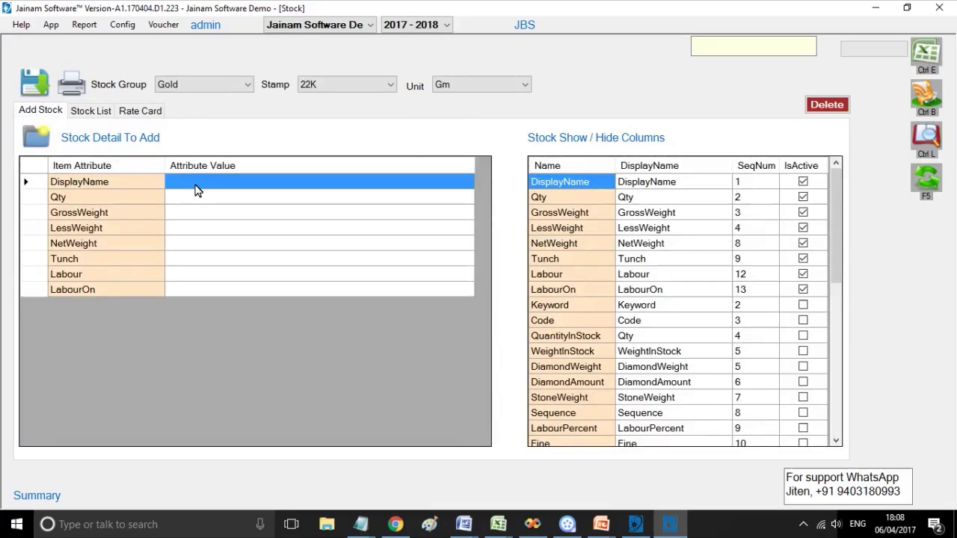
{"action": "type", "text": "Gold"}
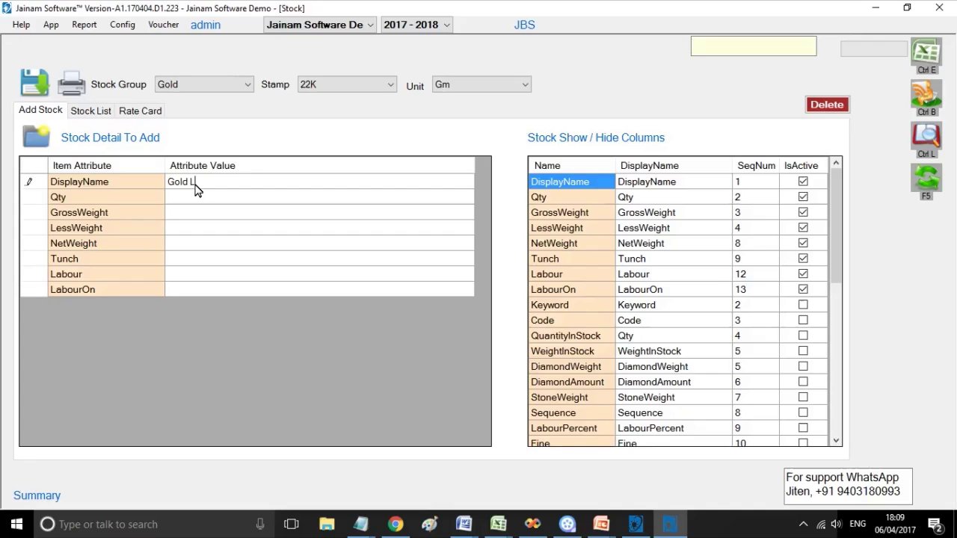
{"action": "type", "text": "Locket Small"}
{"action": "key", "text": "Tab"}
{"action": "key", "text": "Tab"}
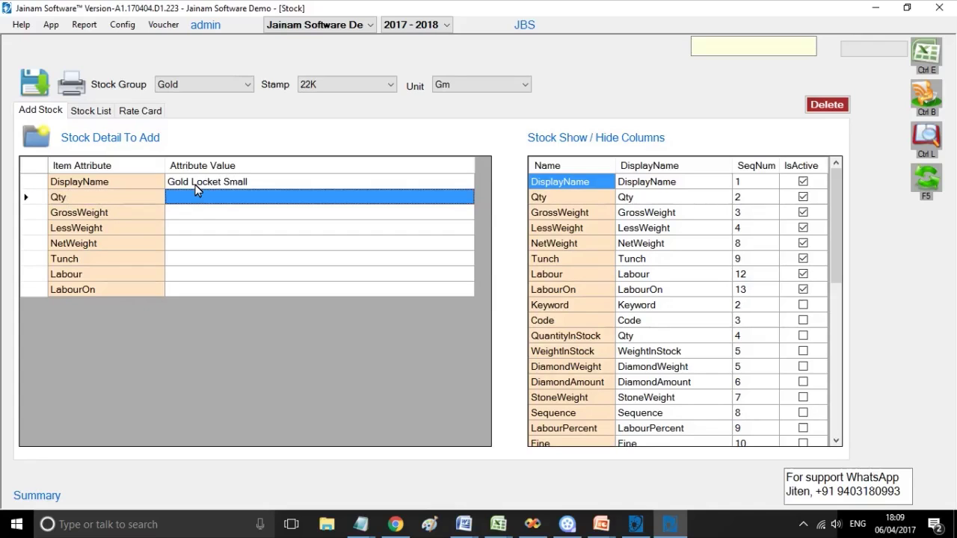
{"action": "type", "text": "1"}
{"action": "key", "text": "Return"}
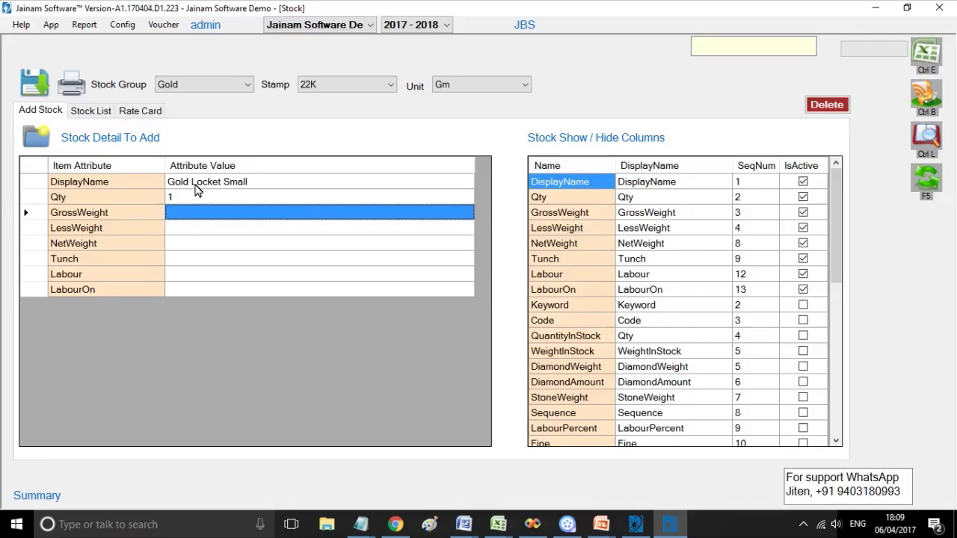
Set the new item's gross weight and net weight to 10 each, leaving the less weight blank.
{"action": "type", "text": "10"}
{"action": "key", "text": "Return"}
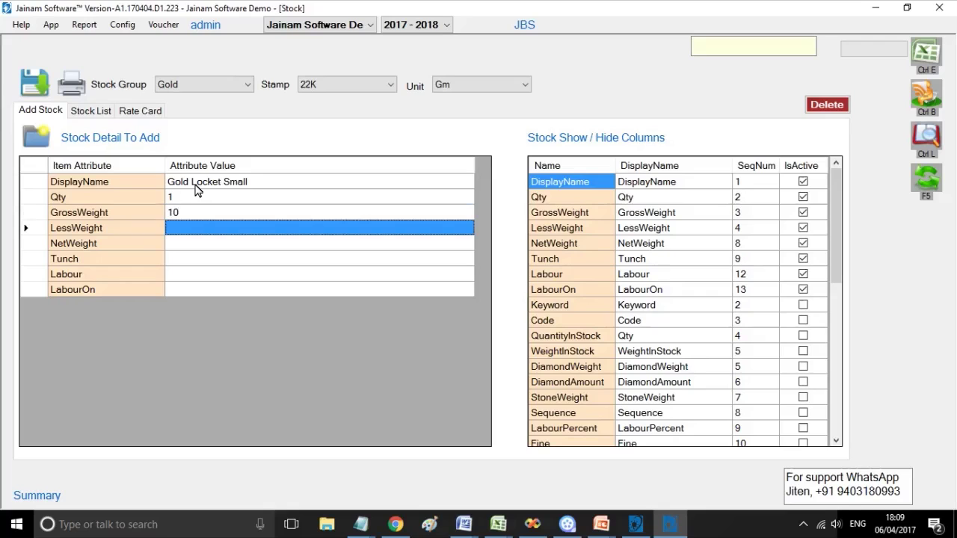
{"action": "key", "text": "Return"}
{"action": "type", "text": "10"}
{"action": "key", "text": "Return"}
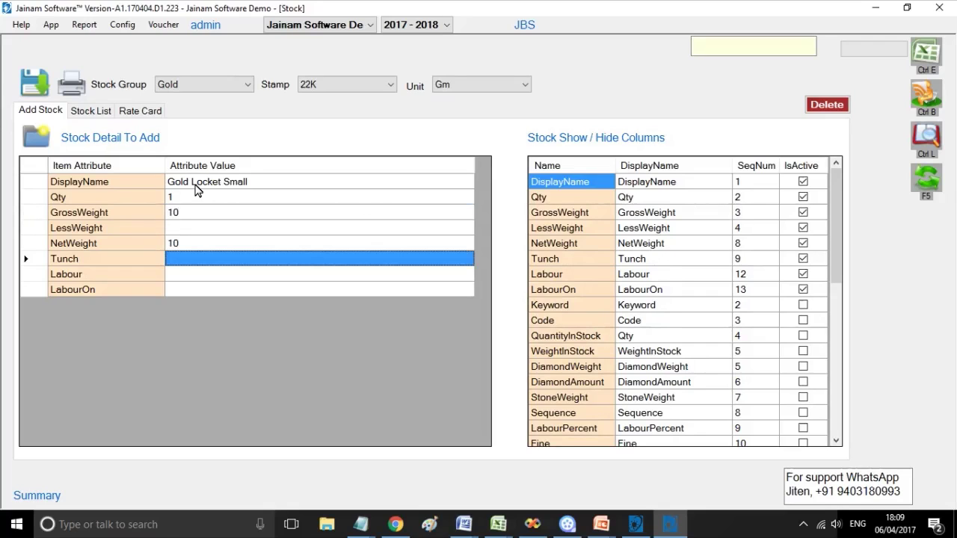
Set the item's tunch to 92, labour to 250 and labour basis to Wt, and save the stock item.
{"action": "type", "text": "92"}
{"action": "key", "text": "Return"}
{"action": "type", "text": "250"}
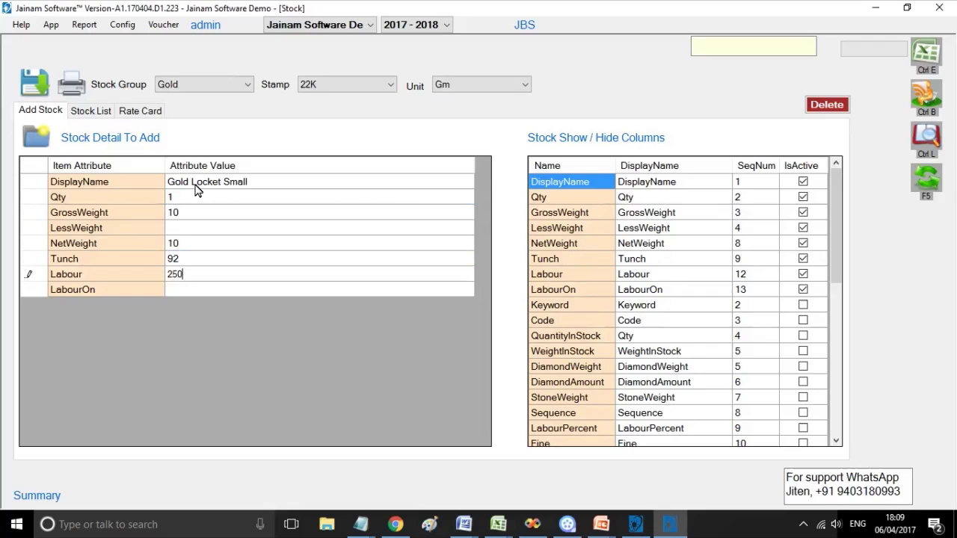
{"action": "key", "text": "Return"}
{"action": "type", "text": "Wt"}
{"action": "key", "text": "Return"}
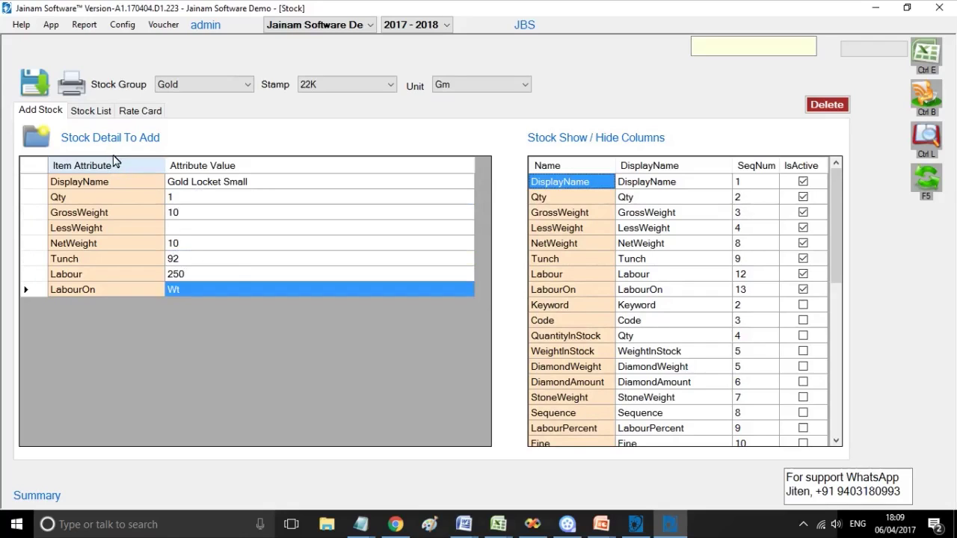
{"action": "left_click", "coordinate": [34, 86]}
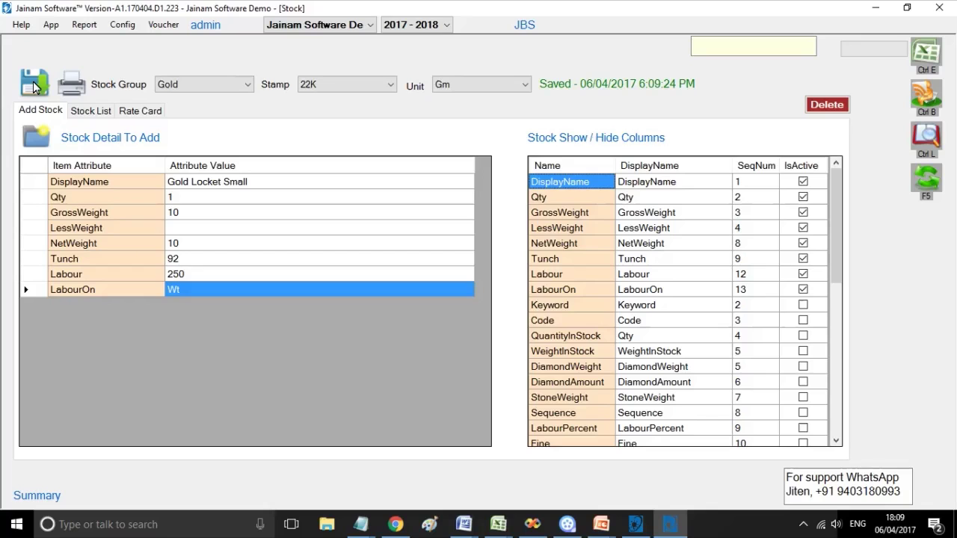
Check the new locket in the stock list and review the available stock group, stamp and unit options.
{"action": "left_click", "coordinate": [78, 107]}
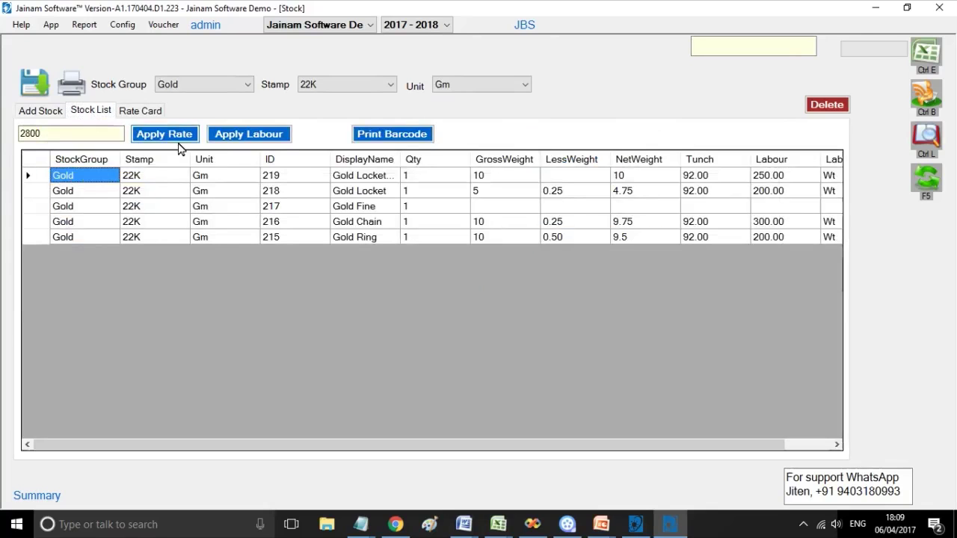
{"action": "left_click", "coordinate": [381, 178]}
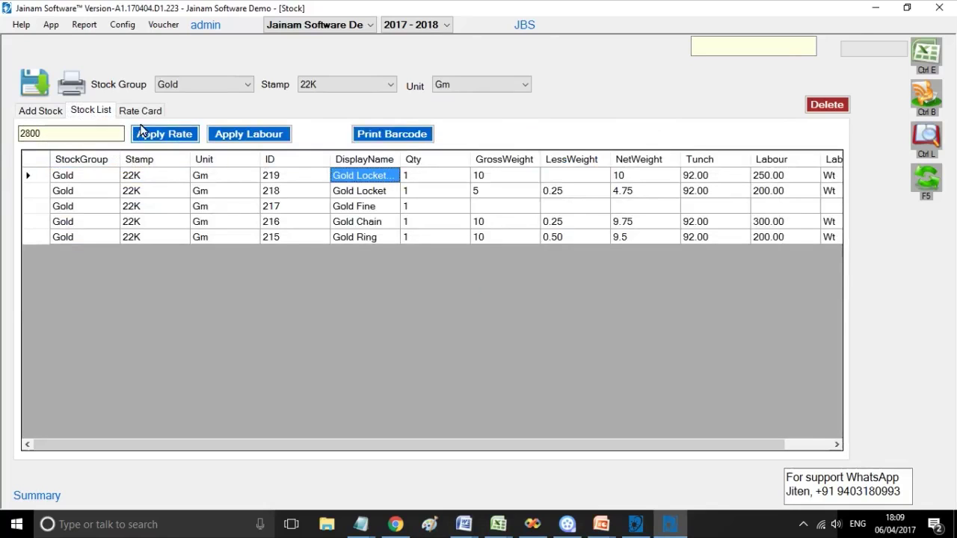
{"action": "left_click", "coordinate": [213, 86]}
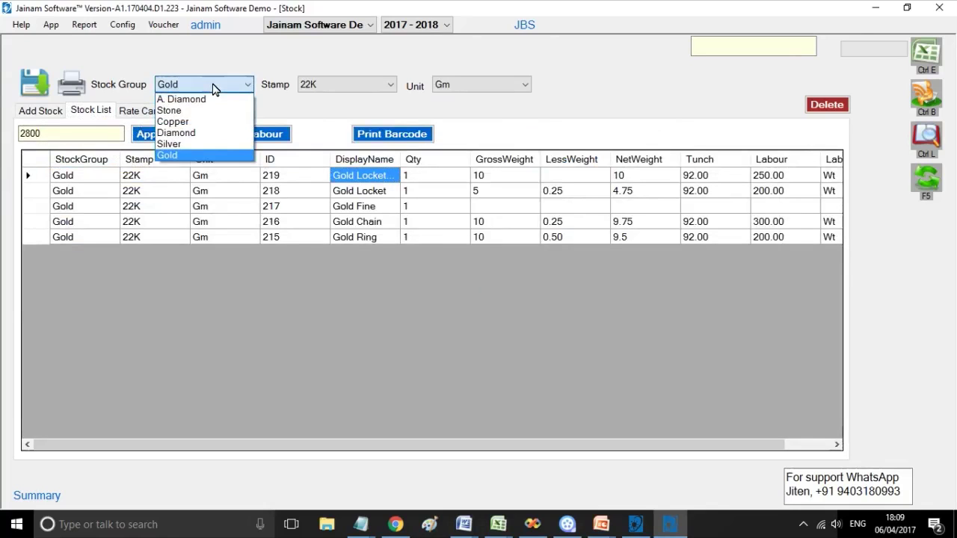
{"action": "left_click", "coordinate": [385, 86]}
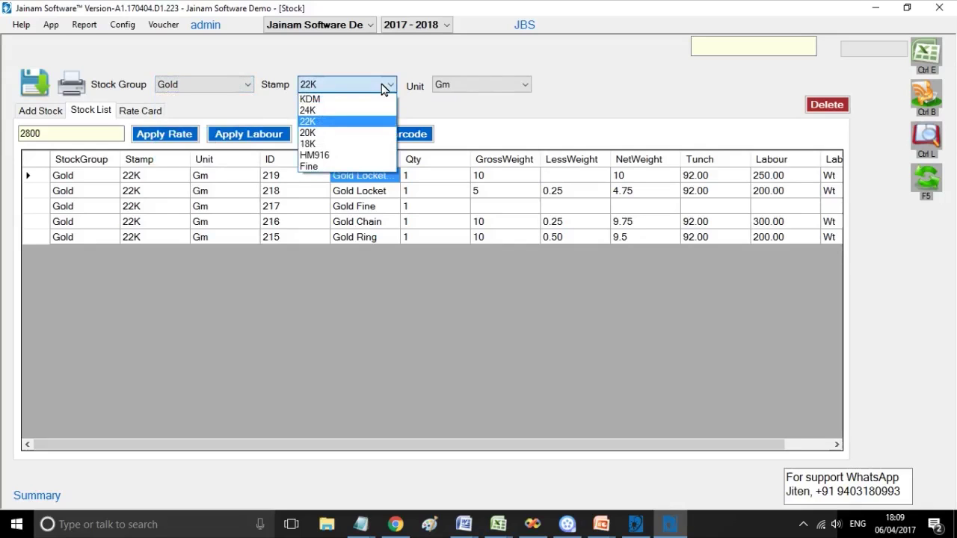
{"action": "left_click", "coordinate": [516, 85]}
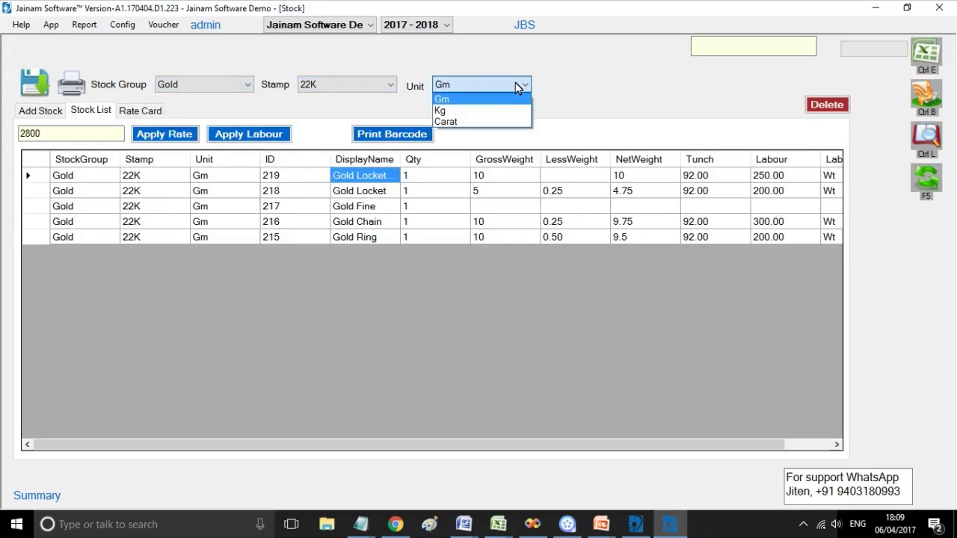
{"action": "left_click", "coordinate": [458, 58]}
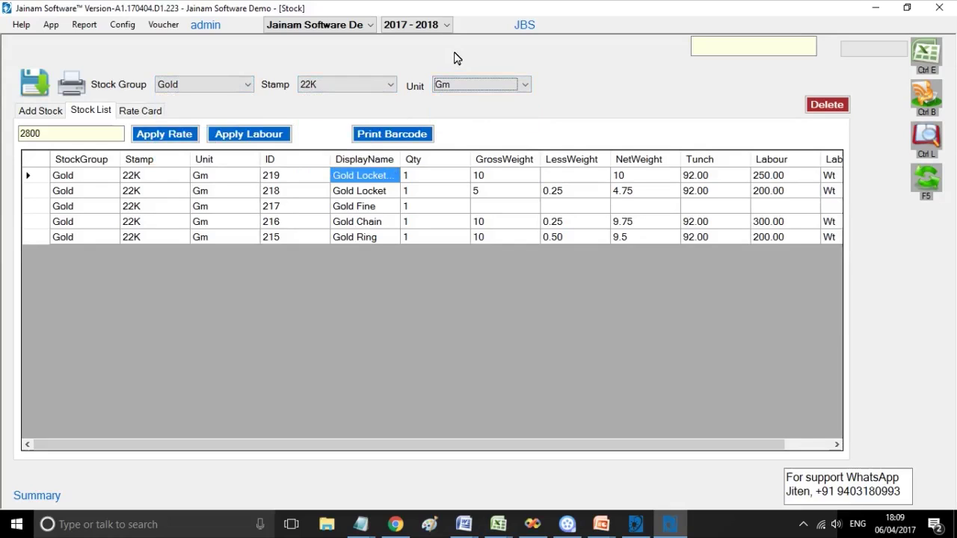
{"action": "key", "text": "Escape"}
Create and save a customer profile named "Cust 1".
{"action": "left_click", "coordinate": [52, 26]}
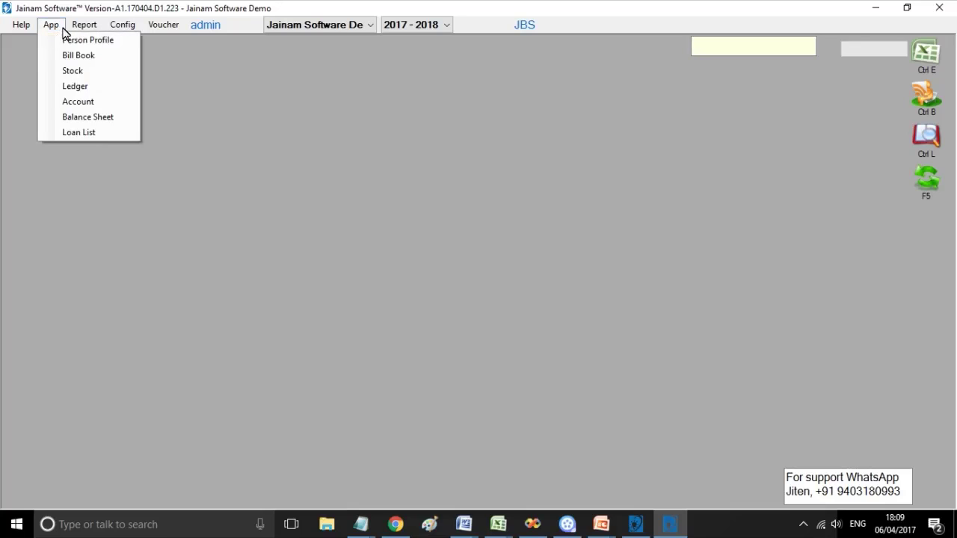
{"action": "left_click", "coordinate": [65, 42]}
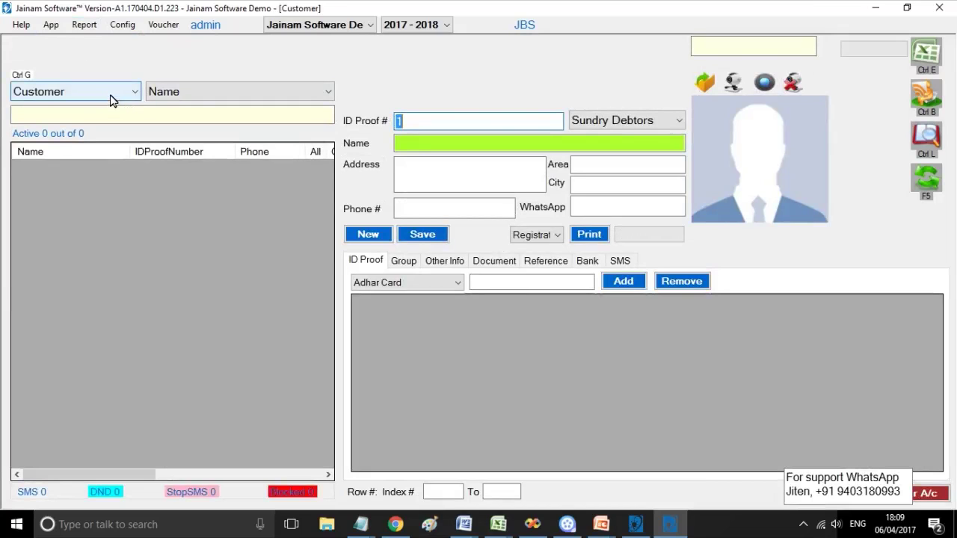
{"action": "left_click", "coordinate": [421, 145]}
{"action": "type", "text": "C"}
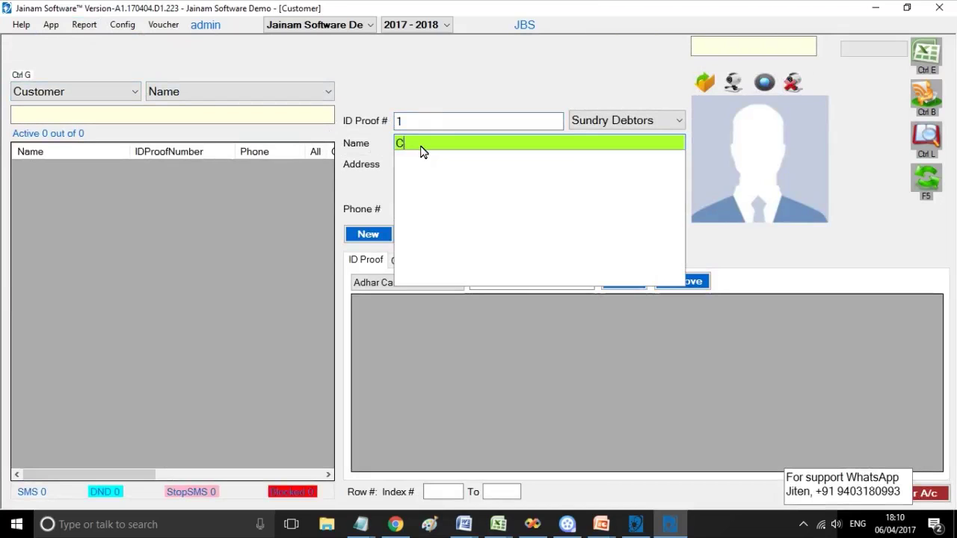
{"action": "type", "text": "ust 1"}
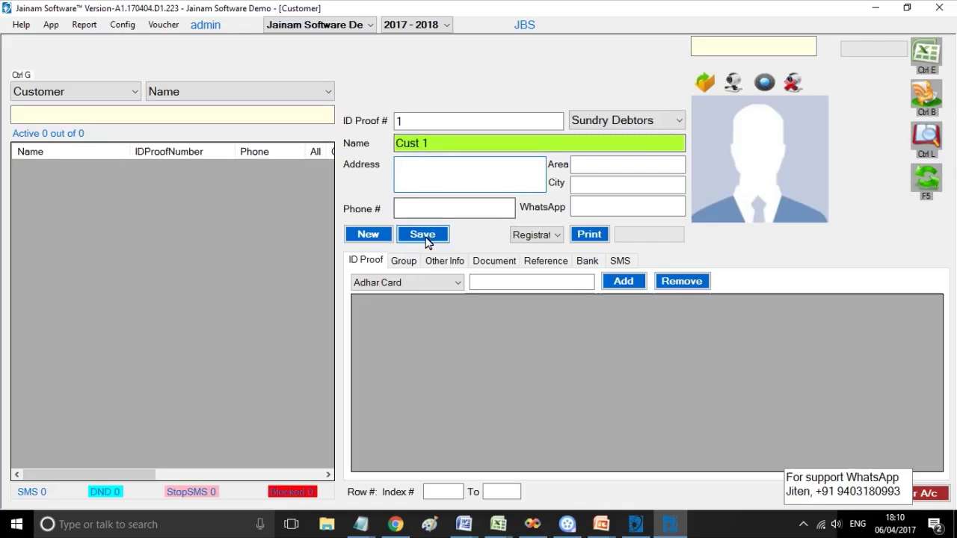
{"action": "left_click", "coordinate": [423, 235]}
Create and save a second customer profile named "Cust 2".
{"action": "left_click", "coordinate": [381, 237]}
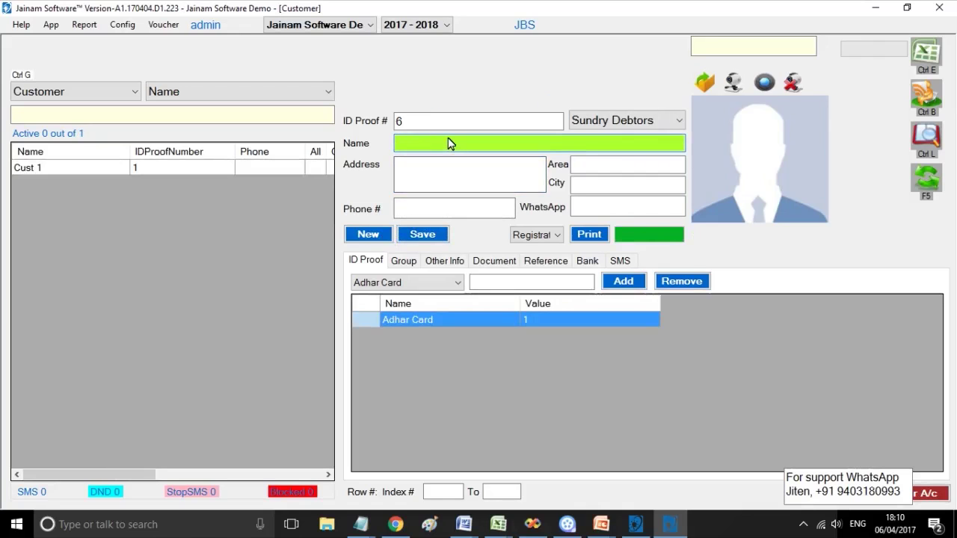
{"action": "type", "text": "Cust 2"}
{"action": "key", "text": "Tab"}
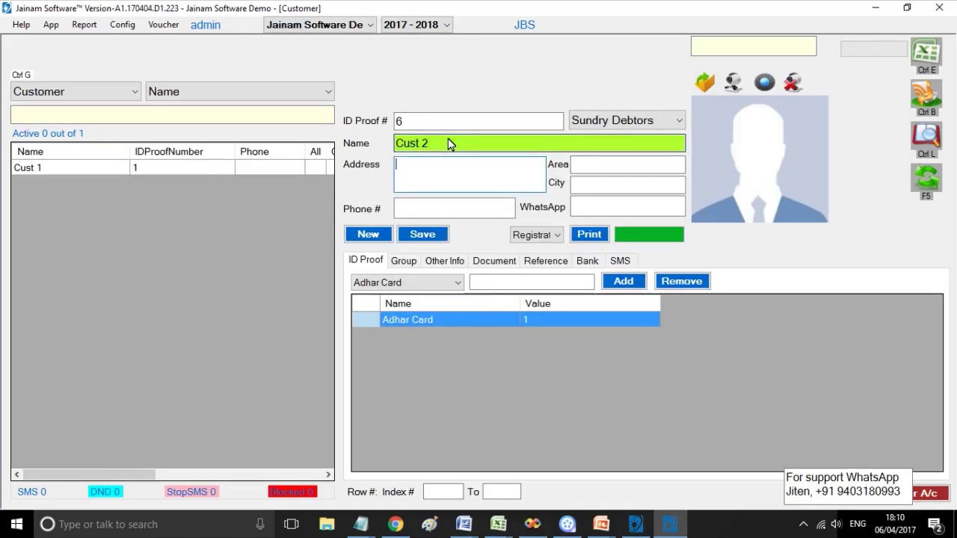
{"action": "left_click", "coordinate": [404, 236]}
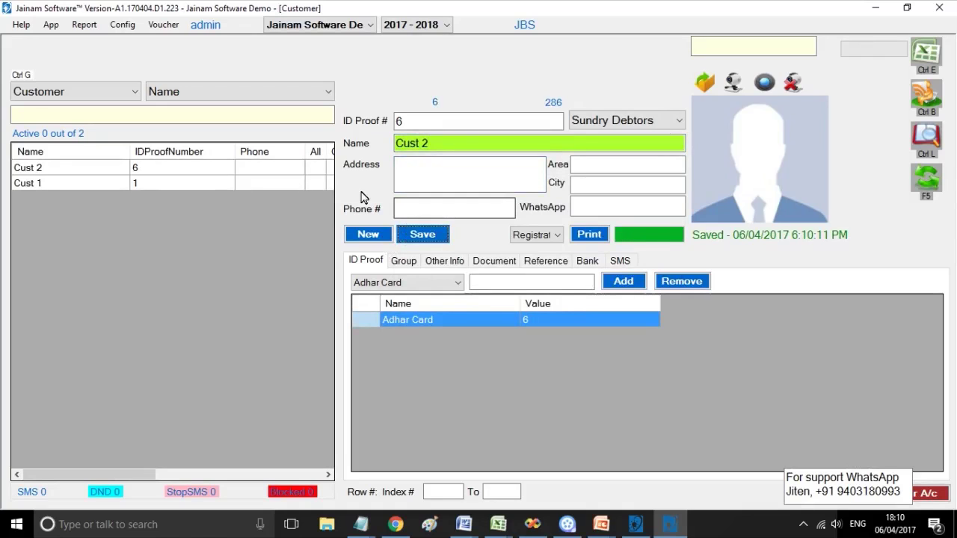
Switch the profile type to Employee and save a new employee named "Emp".
{"action": "left_click", "coordinate": [108, 95]}
{"action": "left_click", "coordinate": [70, 123]}
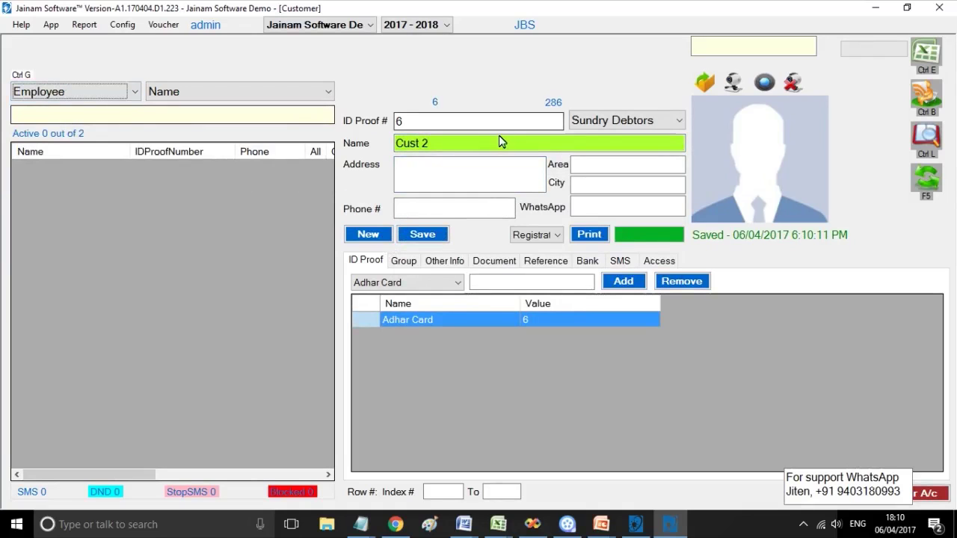
{"action": "left_click", "coordinate": [368, 235]}
{"action": "type", "text": "emp"}
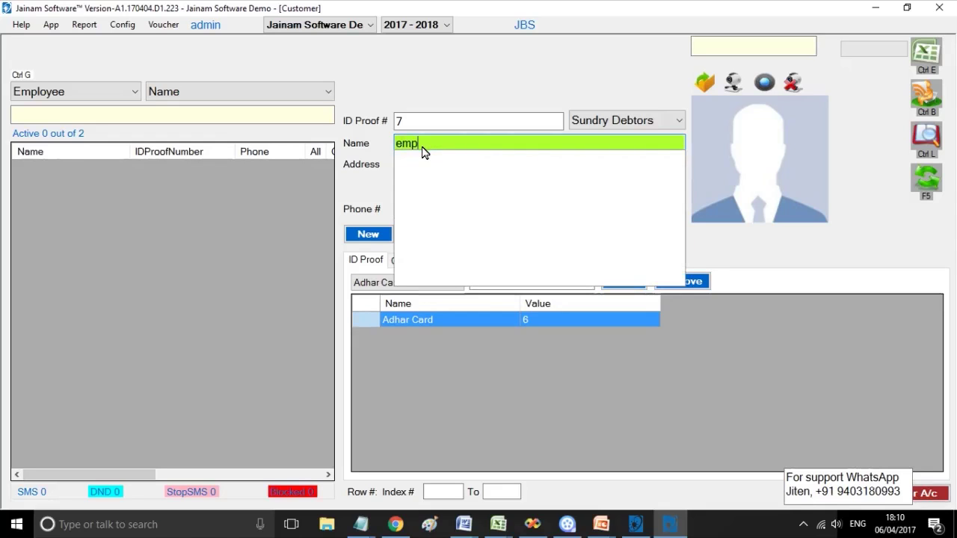
{"action": "key", "text": "Tab"}
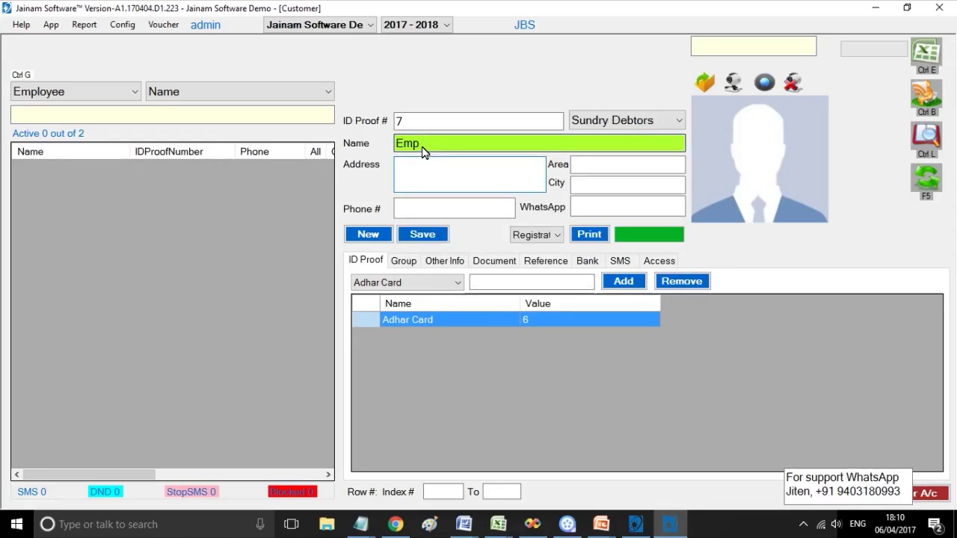
{"action": "left_click", "coordinate": [423, 236]}
Grant the new employee view and create access for Estimate.
{"action": "left_click", "coordinate": [69, 168]}
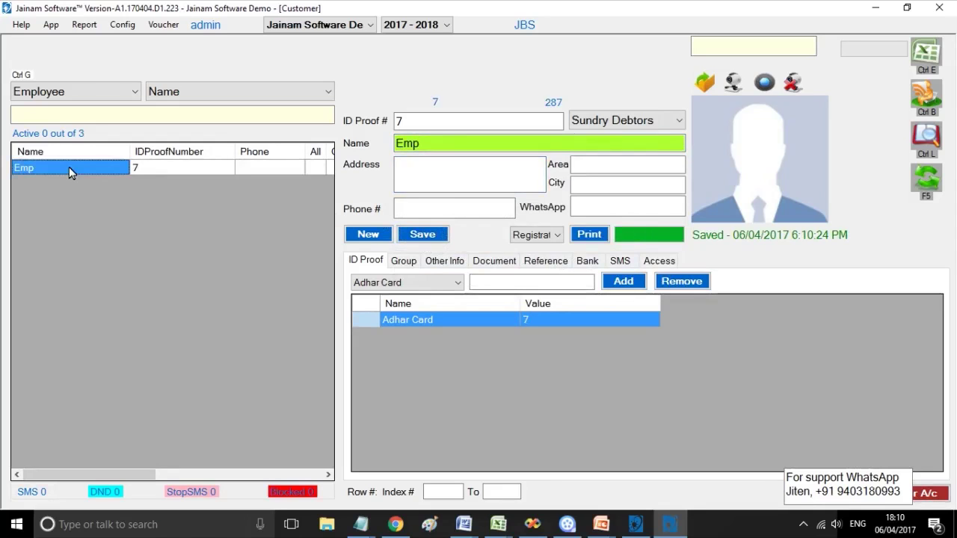
{"action": "left_click", "coordinate": [665, 262]}
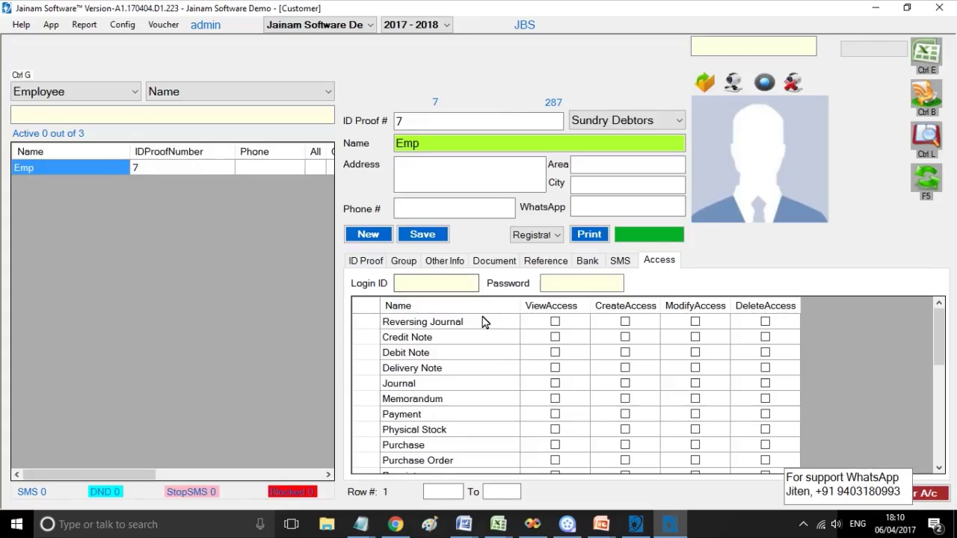
{"action": "left_click_drag", "start_coordinate": [938, 331], "coordinate": [942, 396]}
{"action": "left_click", "coordinate": [555, 446]}
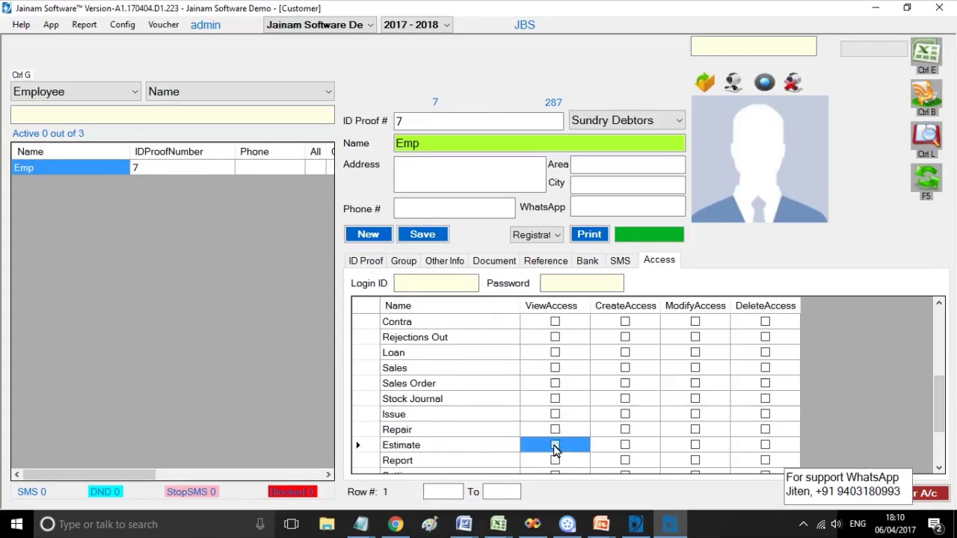
{"action": "left_click", "coordinate": [626, 323]}
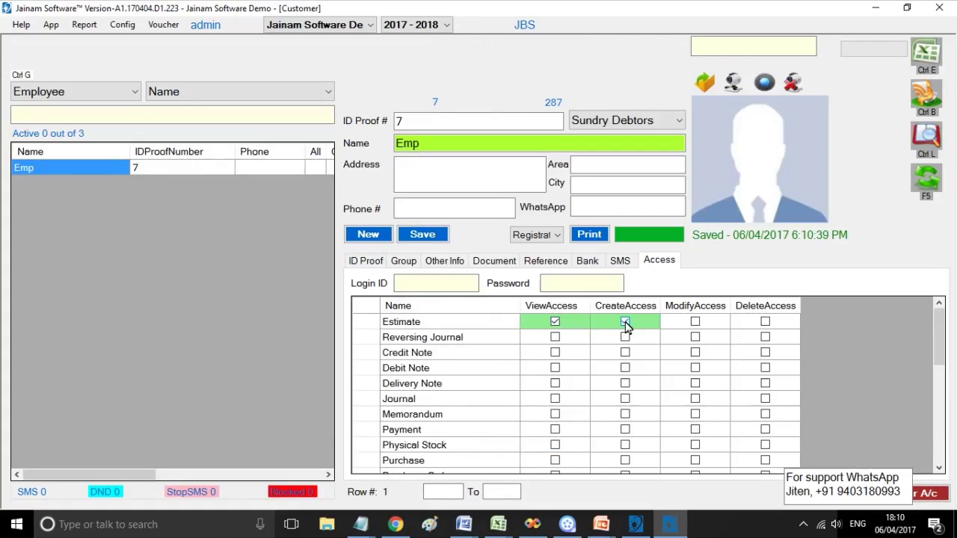
Set the employee's login ID to "emp", enter the login password, and save the employee profile.
{"action": "left_click", "coordinate": [396, 283]}
{"action": "type", "text": "emp"}
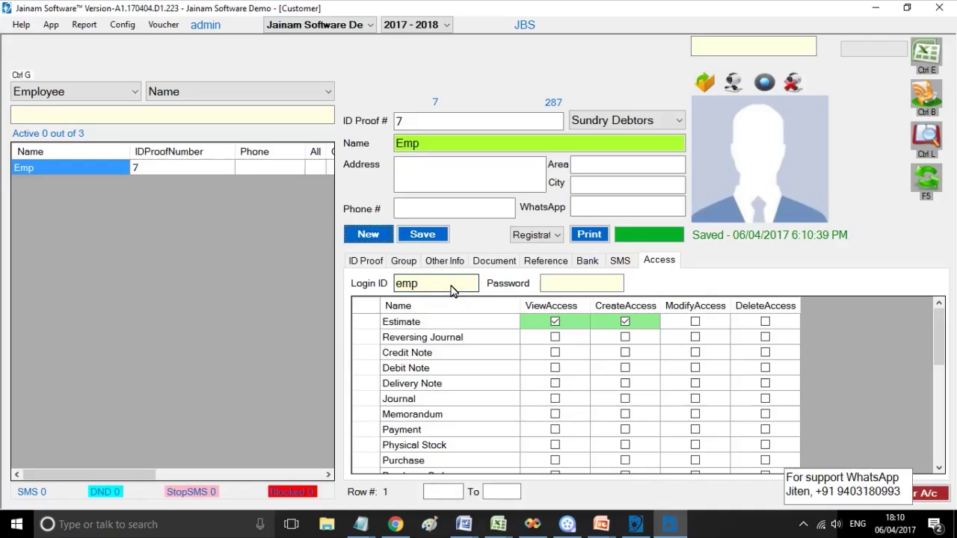
{"action": "left_click", "coordinate": [557, 285]}
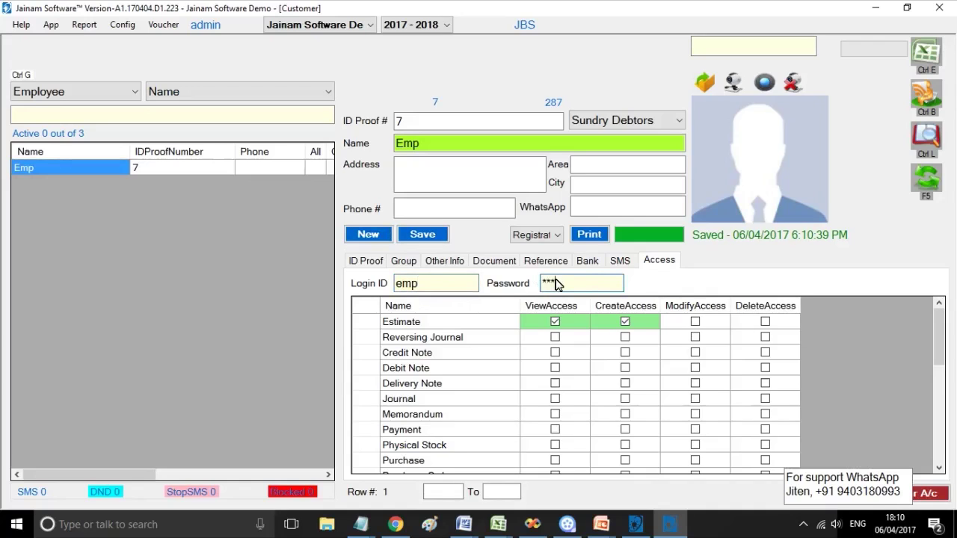
{"action": "left_click", "coordinate": [423, 237]}
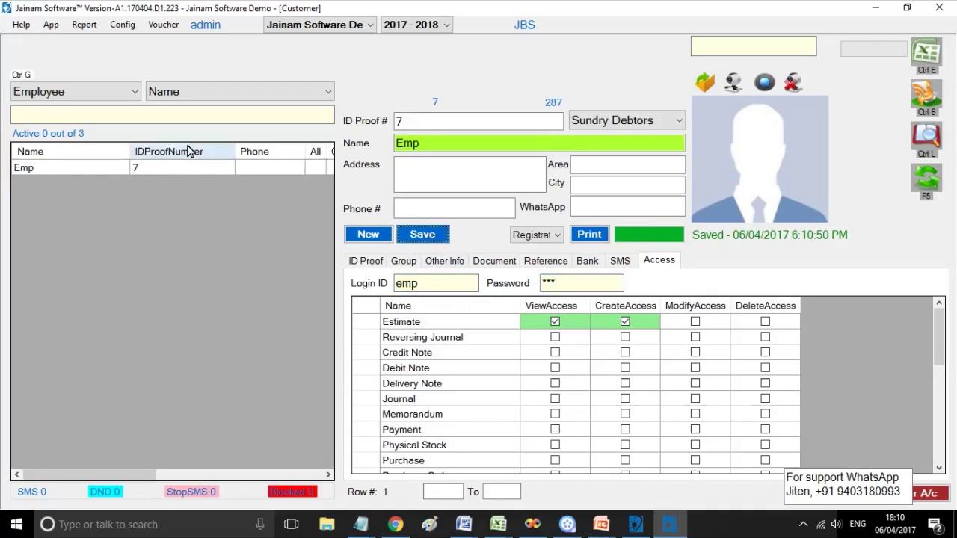
Switch the profile type to Dealer, choose the Sundry Creditors group, and save a new dealer named "Dlr 1".
{"action": "left_click", "coordinate": [135, 92]}
{"action": "left_click", "coordinate": [63, 141]}
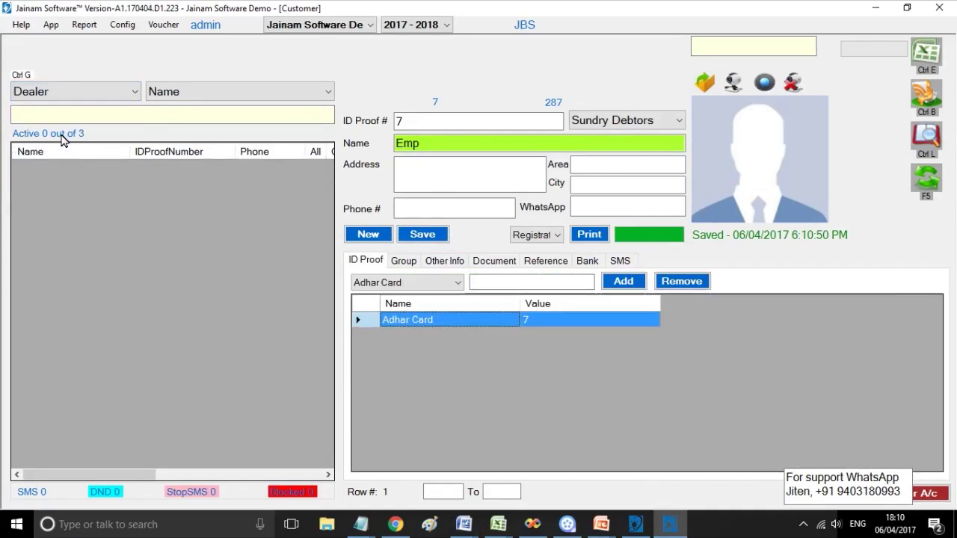
{"action": "left_click", "coordinate": [629, 121]}
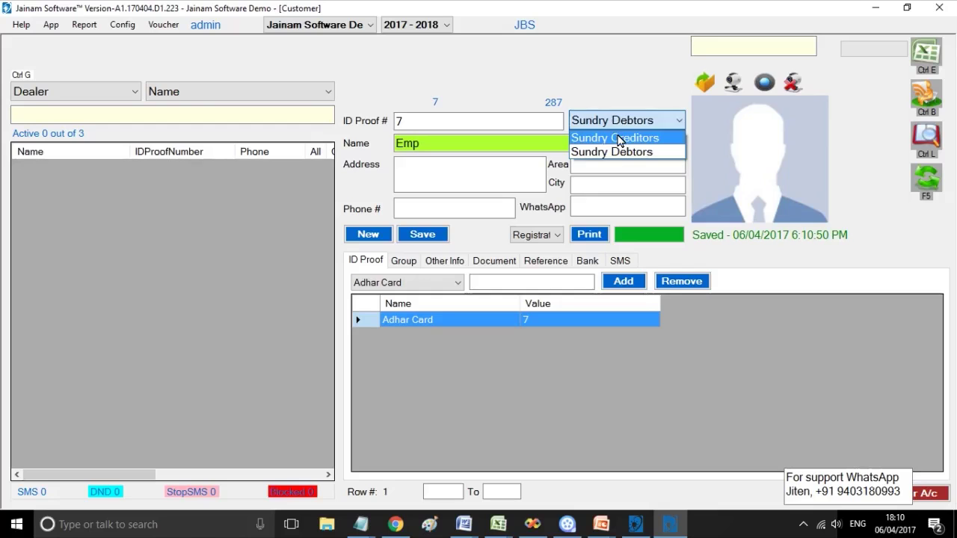
{"action": "left_click", "coordinate": [619, 137]}
{"action": "left_click", "coordinate": [368, 235]}
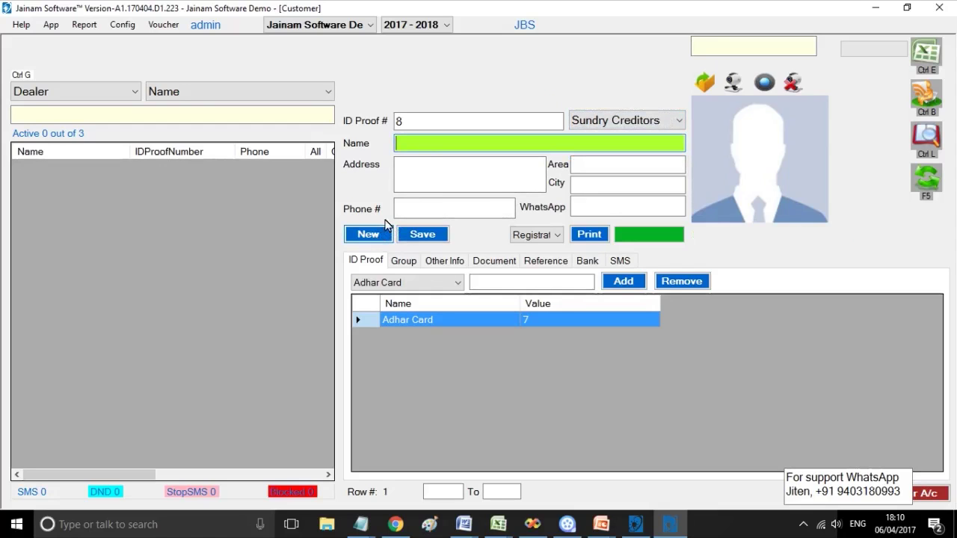
{"action": "type", "text": "D"}
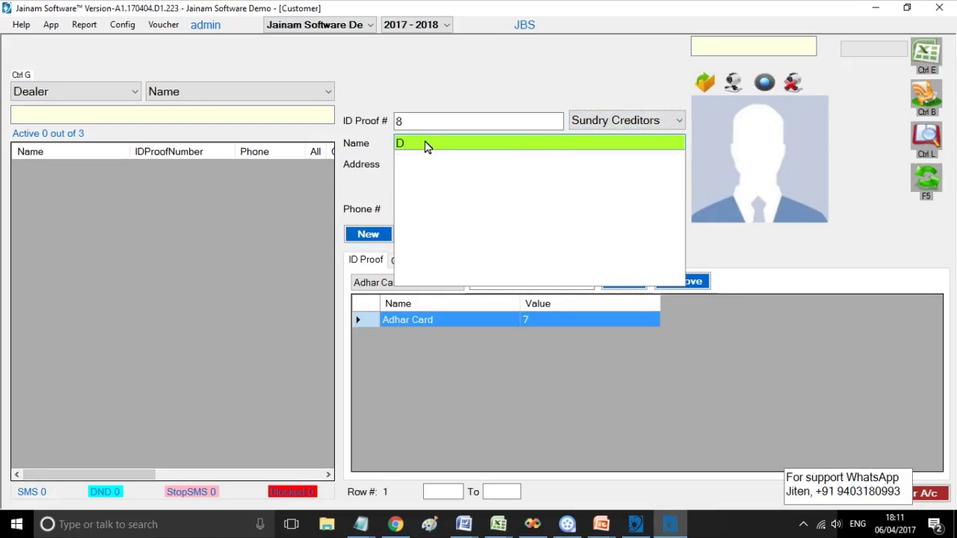
{"action": "type", "text": "lr 1"}
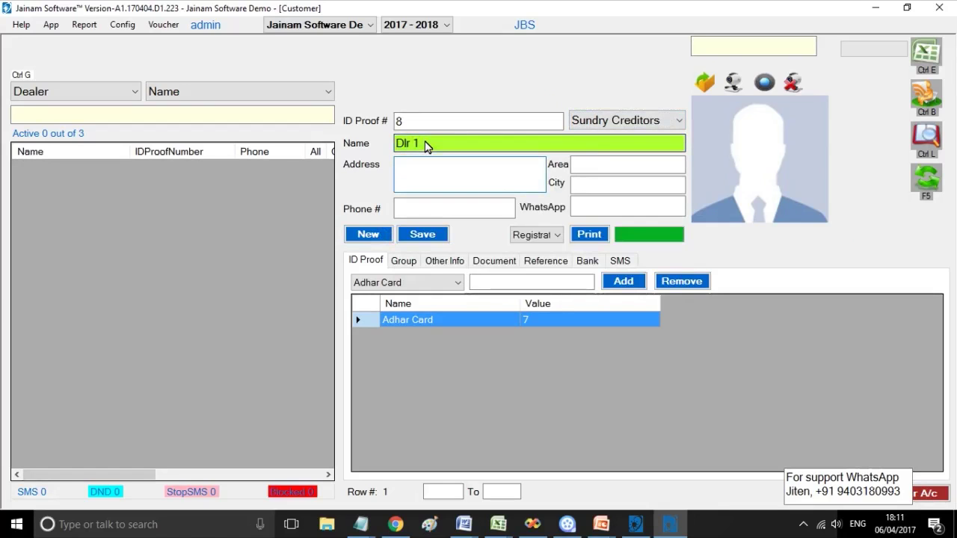
{"action": "left_click", "coordinate": [413, 237]}
Create and save a second dealer profile named "Dlr 2".
{"action": "left_click", "coordinate": [368, 235]}
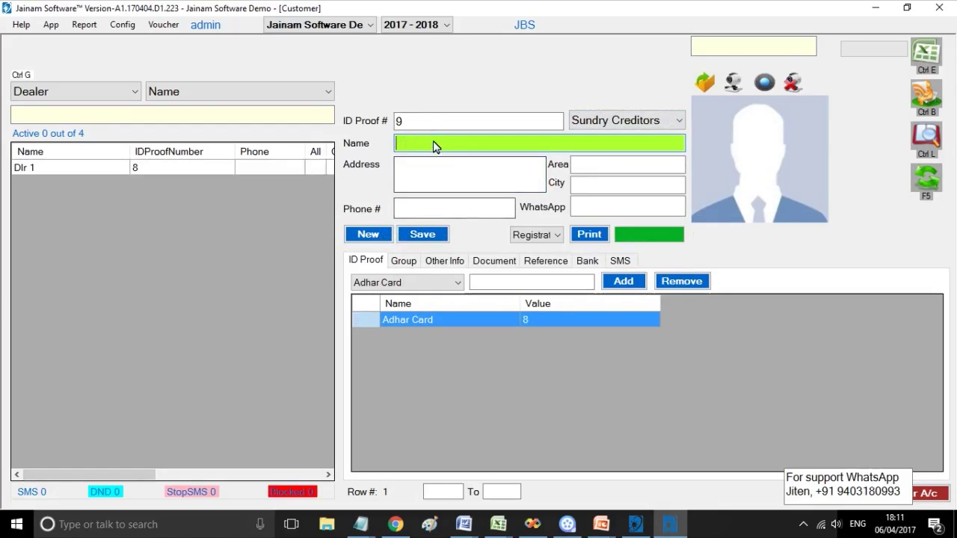
{"action": "type", "text": "Dlr 2"}
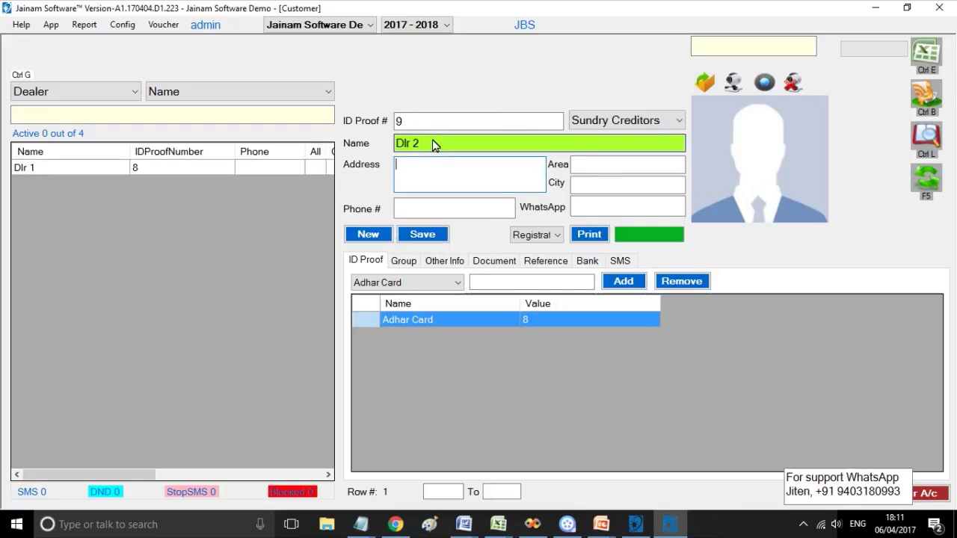
{"action": "left_click", "coordinate": [422, 236]}
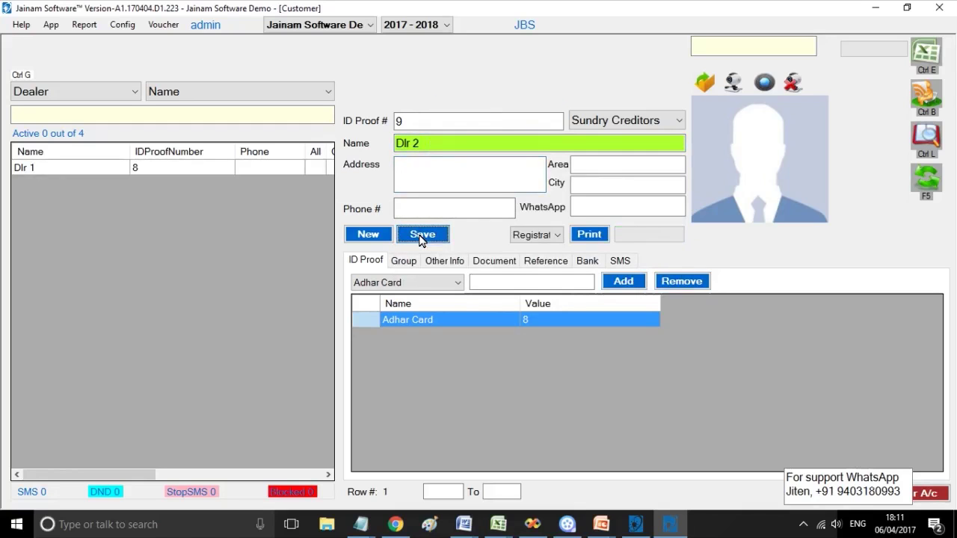
Switch the profile type to Manufacturer and save a new manufacturer named "Mfg 1".
{"action": "left_click", "coordinate": [78, 92]}
{"action": "left_click", "coordinate": [61, 152]}
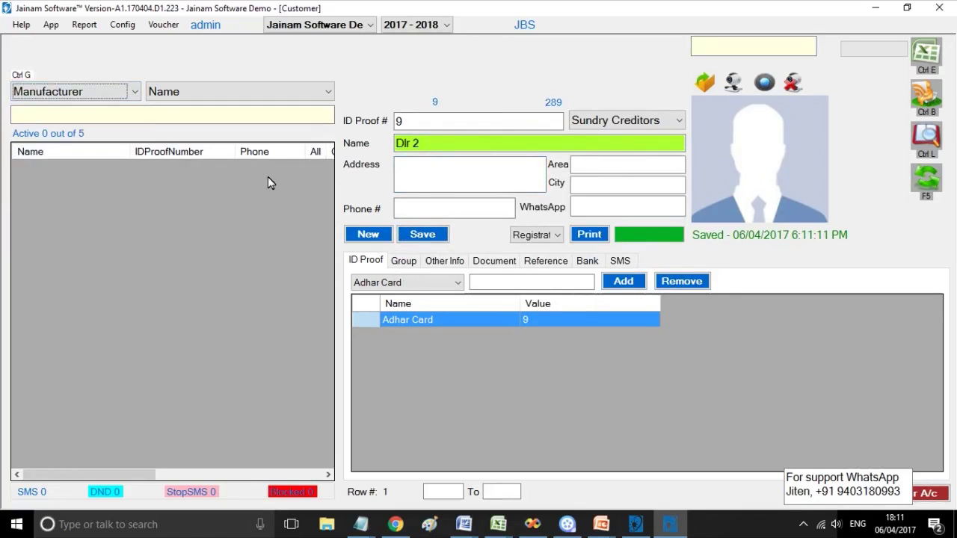
{"action": "left_click", "coordinate": [362, 234]}
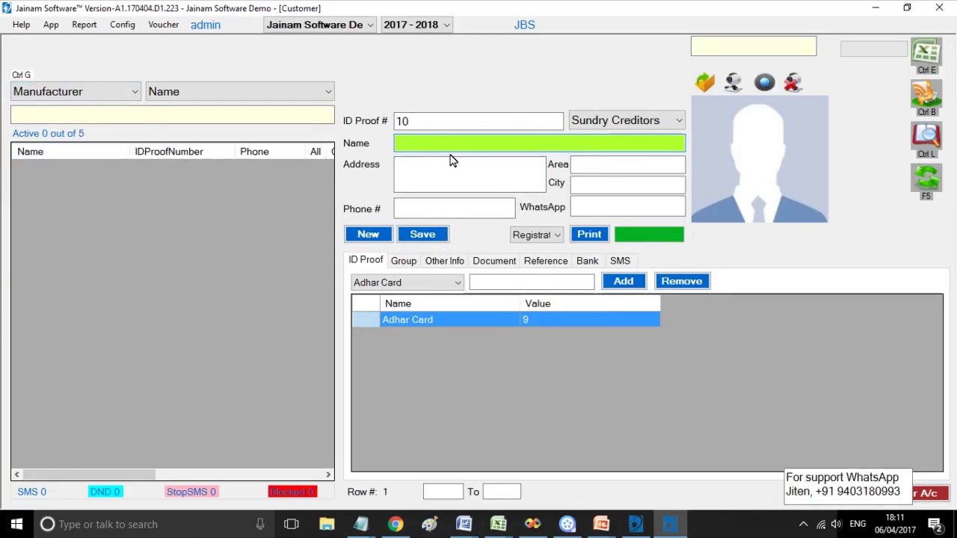
{"action": "type", "text": "Mfg 1"}
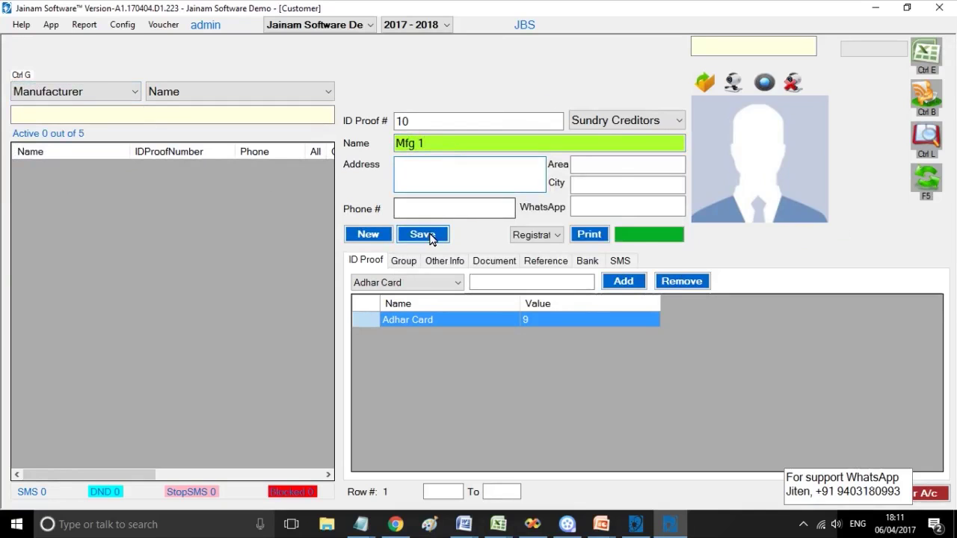
{"action": "left_click", "coordinate": [424, 234]}
Create and save a second manufacturer named "Mfg 2", and set the account group back to Sundry Debtors.
{"action": "left_click", "coordinate": [384, 234]}
{"action": "type", "text": "Mfg 2"}
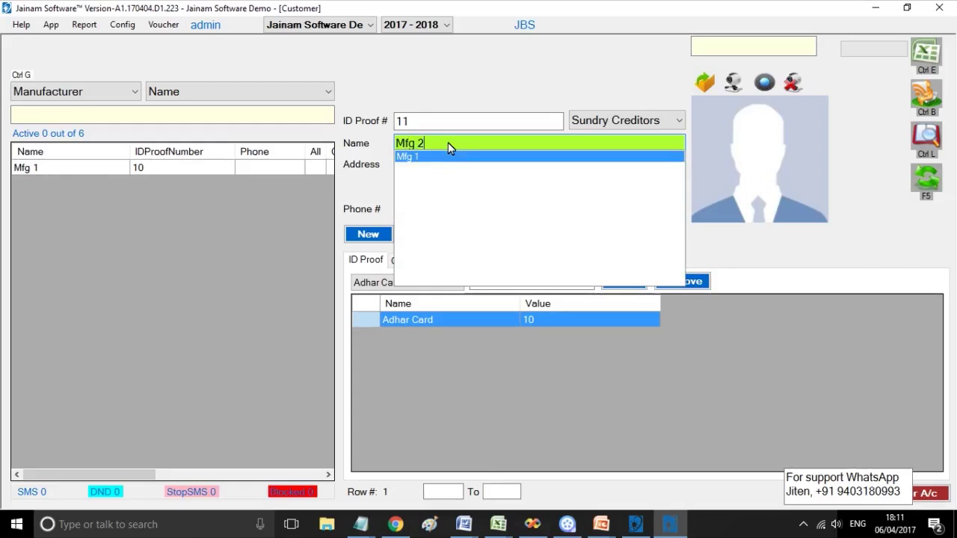
{"action": "key", "text": "Tab"}
{"action": "left_click", "coordinate": [413, 235]}
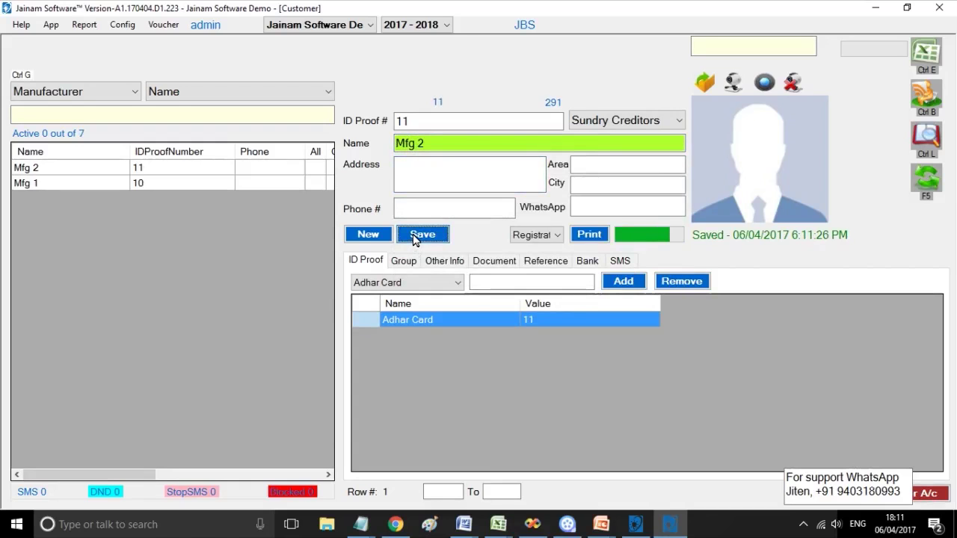
{"action": "left_click", "coordinate": [594, 122]}
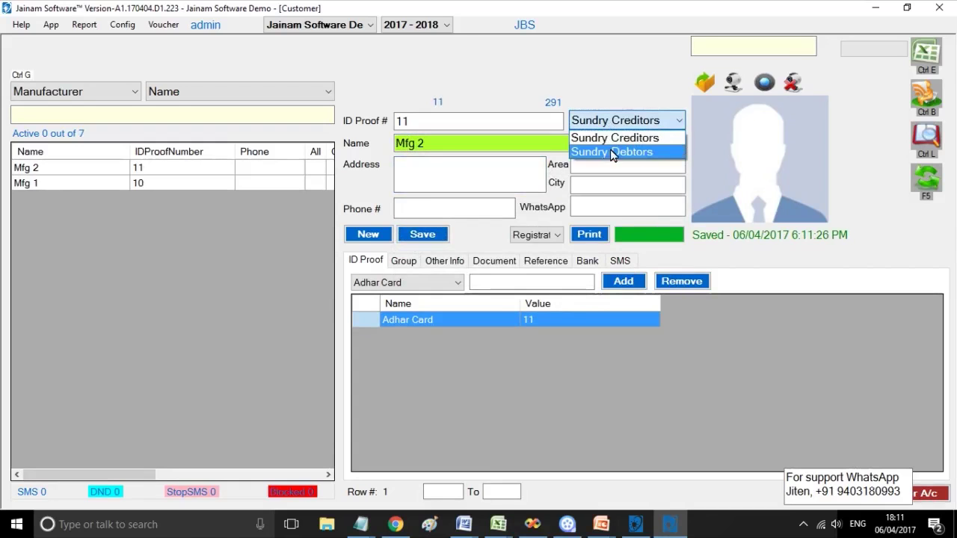
{"action": "left_click", "coordinate": [614, 153]}
Open the Bill Book and start a Purchase voucher for dealer "Dlr 1".
{"action": "left_click", "coordinate": [54, 27]}
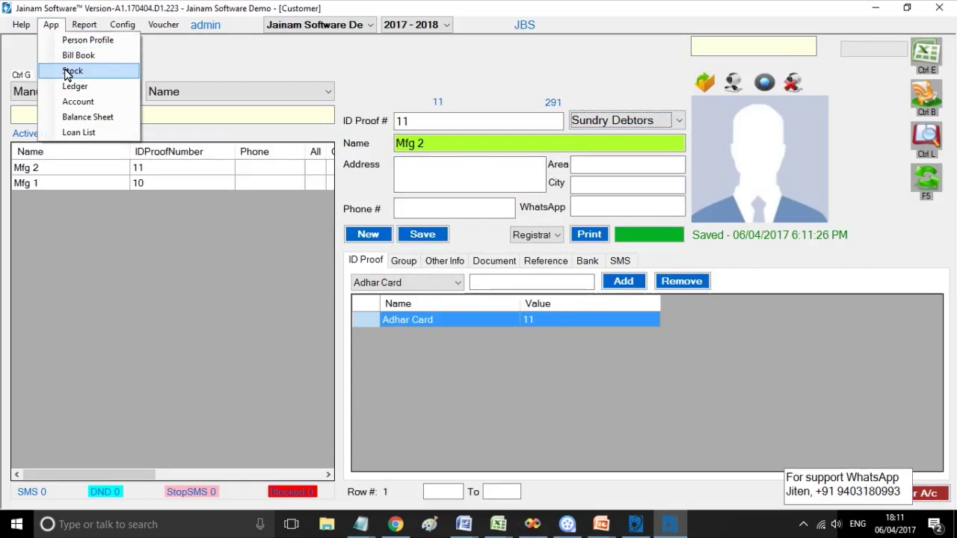
{"action": "left_click", "coordinate": [80, 57]}
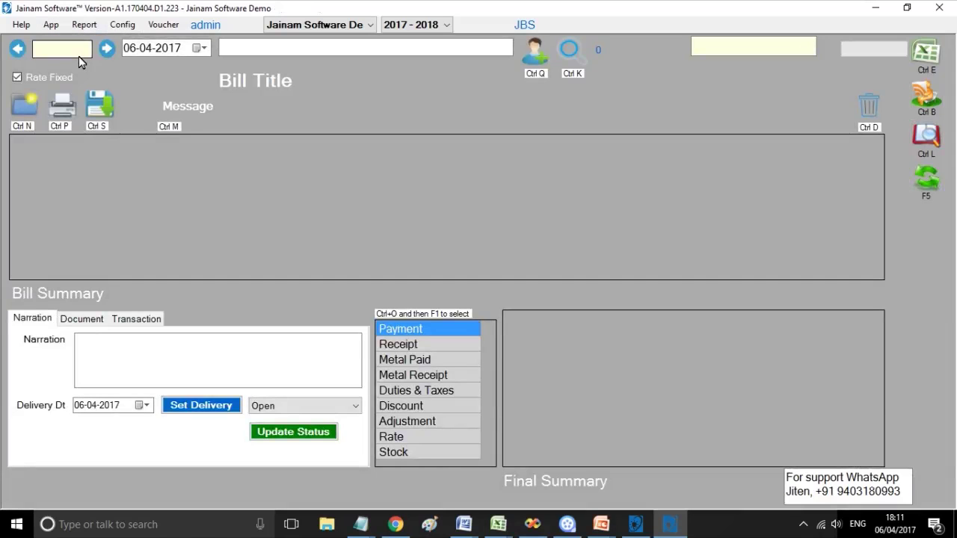
{"action": "left_click", "coordinate": [161, 25]}
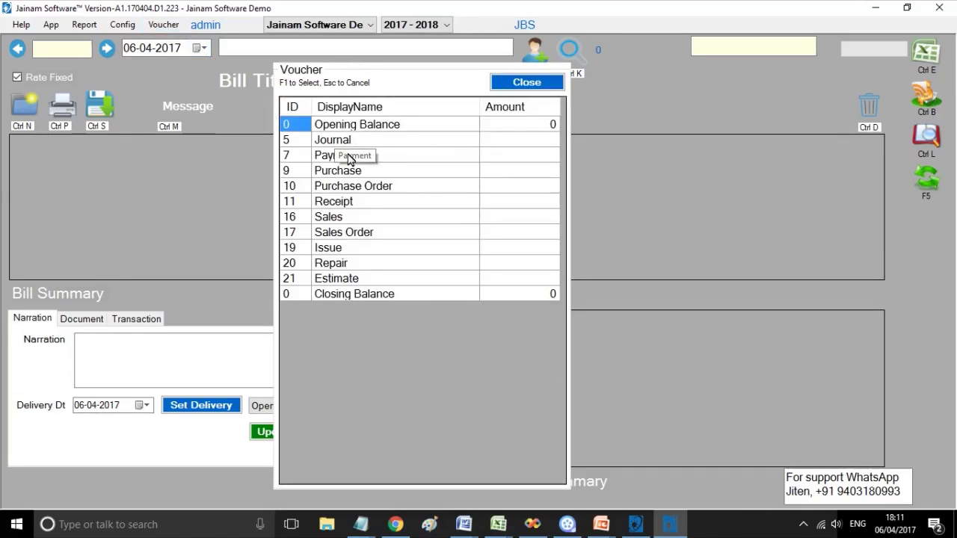
{"action": "left_click", "coordinate": [362, 176]}
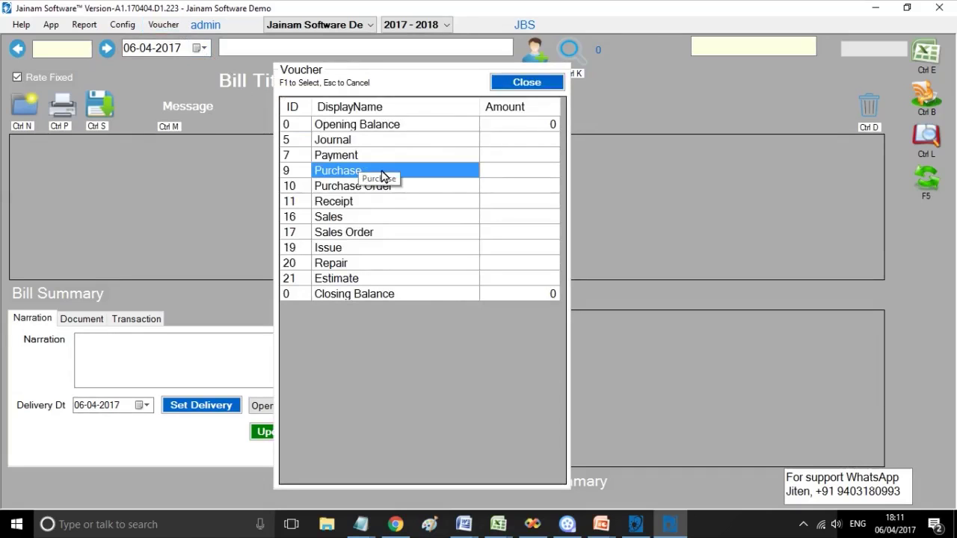
{"action": "double_click", "coordinate": [382, 177]}
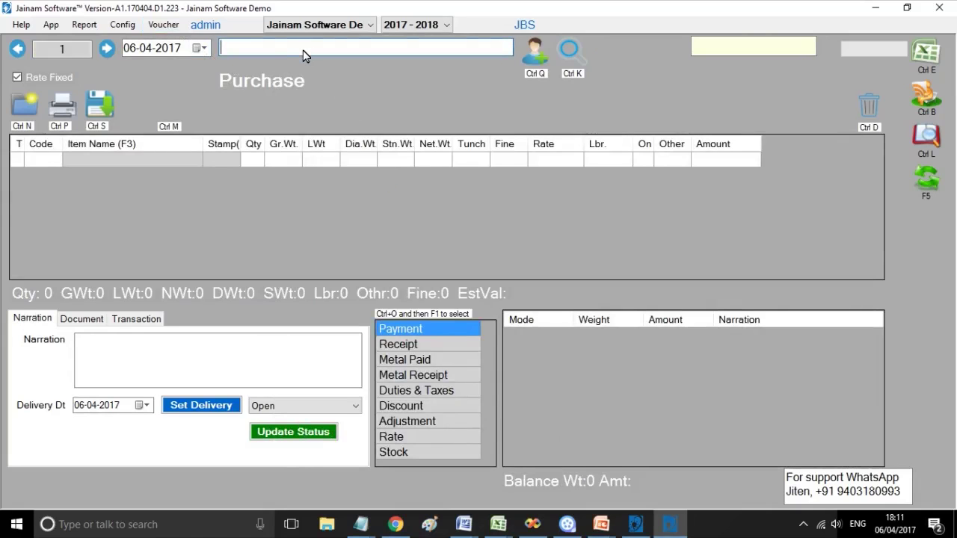
{"action": "type", "text": "dl"}
{"action": "key", "text": "Return"}
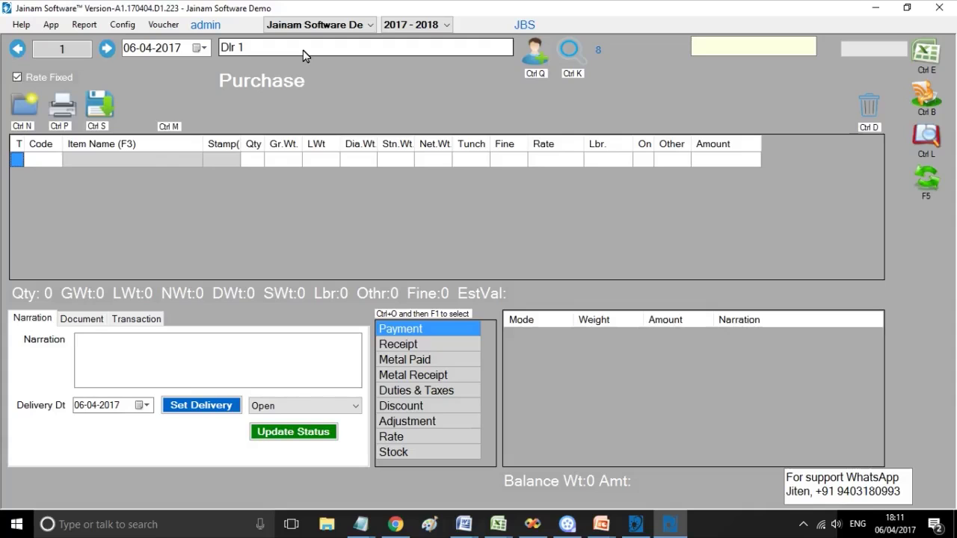
Add a type G line to the purchase bill with Gold Fine as its stock item.
{"action": "type", "text": "G"}
{"action": "key", "text": "Return"}
{"action": "key", "text": "Return"}
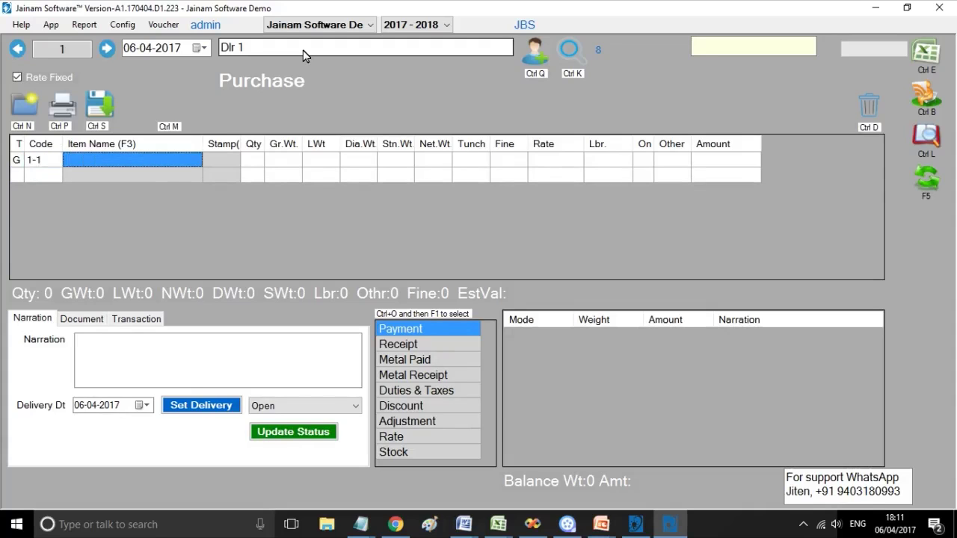
{"action": "key", "text": "F3"}
{"action": "key", "text": "Down"}
{"action": "key", "text": "Down"}
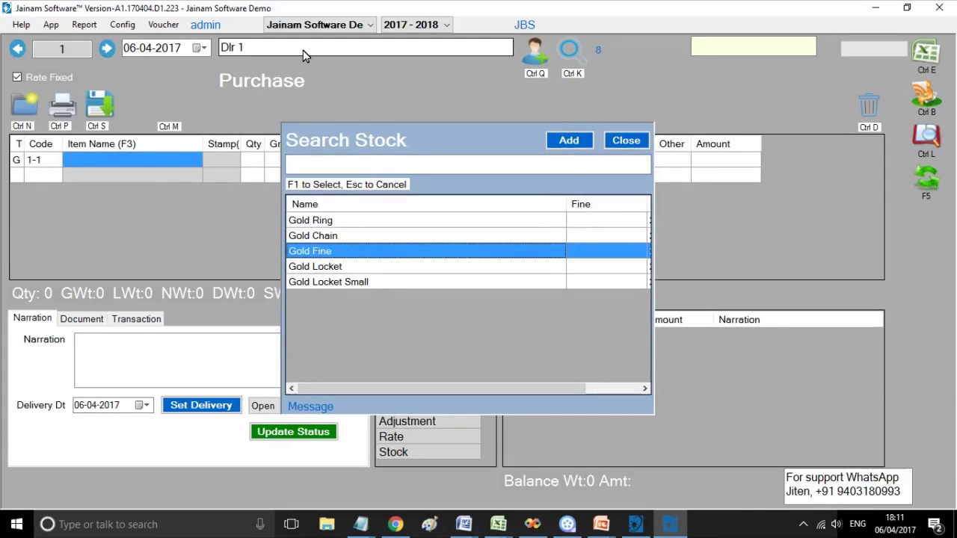
{"action": "key", "text": "Return"}
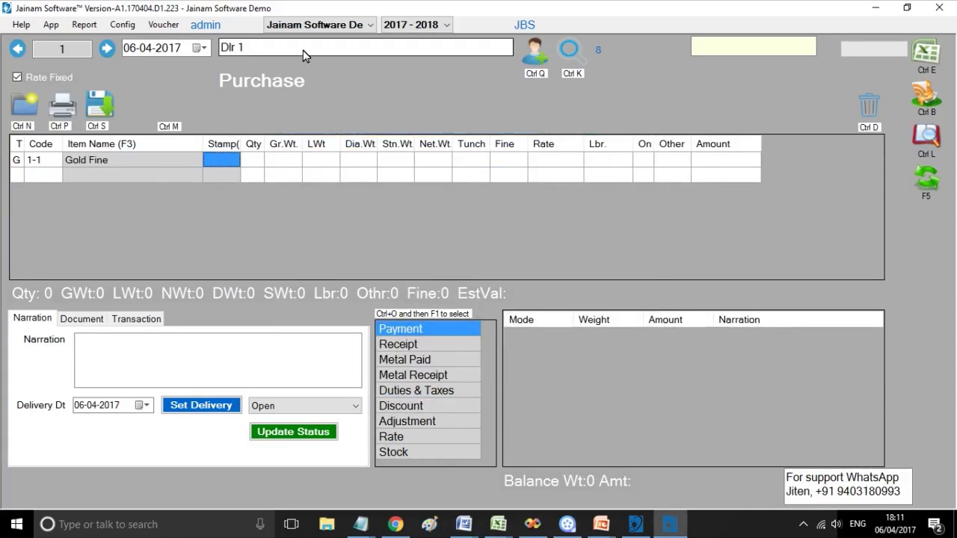
Set the Gold Fine line's stamp to Fine and its quantity to 1.
{"action": "key", "text": "Return"}
{"action": "key", "text": "Down"}
{"action": "key", "text": "Down"}
{"action": "key", "text": "Down"}
{"action": "key", "text": "Down"}
{"action": "key", "text": "Down"}
{"action": "key", "text": "Down"}
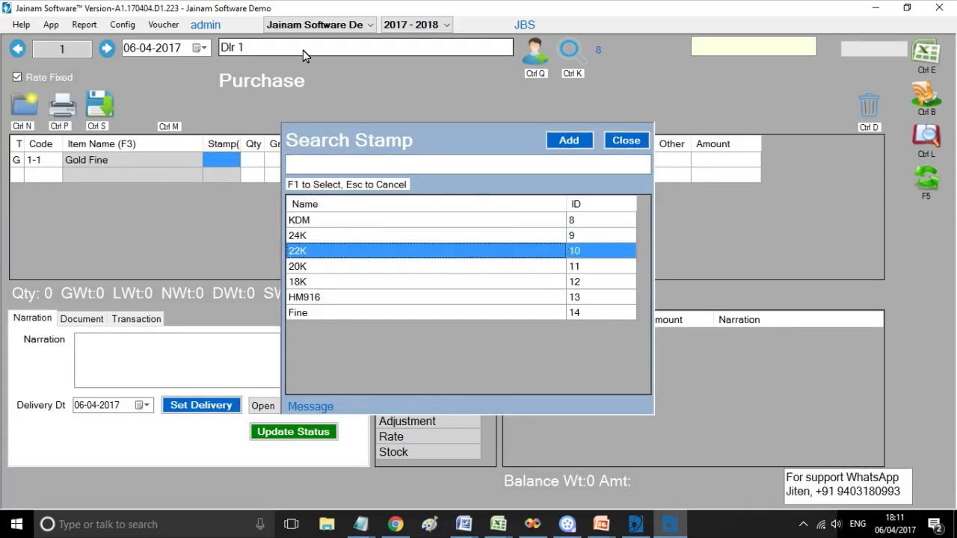
{"action": "key", "text": "Return"}
{"action": "key", "text": "Return"}
{"action": "type", "text": "1"}
{"action": "key", "text": "Return"}
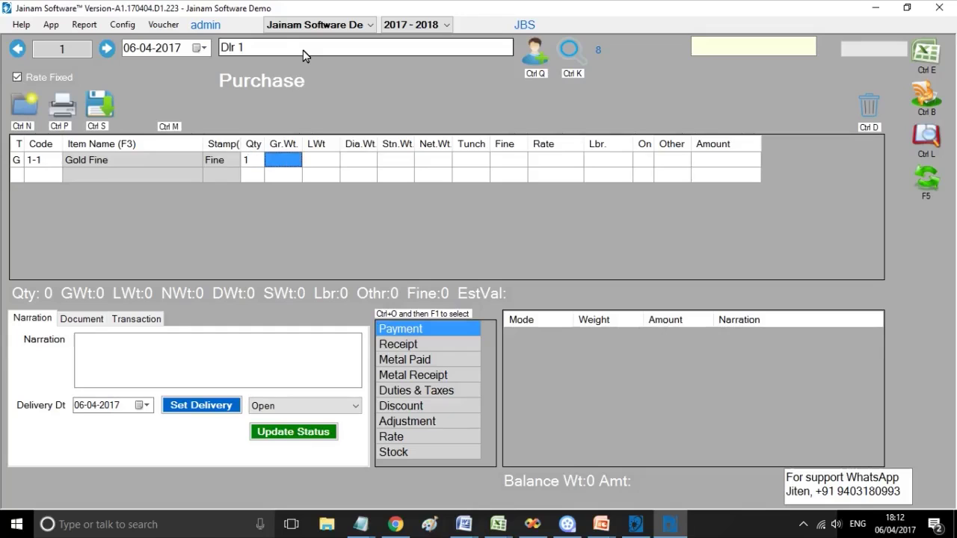
Enter gross weight 100, tunch 100 and rate 3000 for the Gold Fine line, and save the purchase bill.
{"action": "type", "text": "100"}
{"action": "key", "text": "Return"}
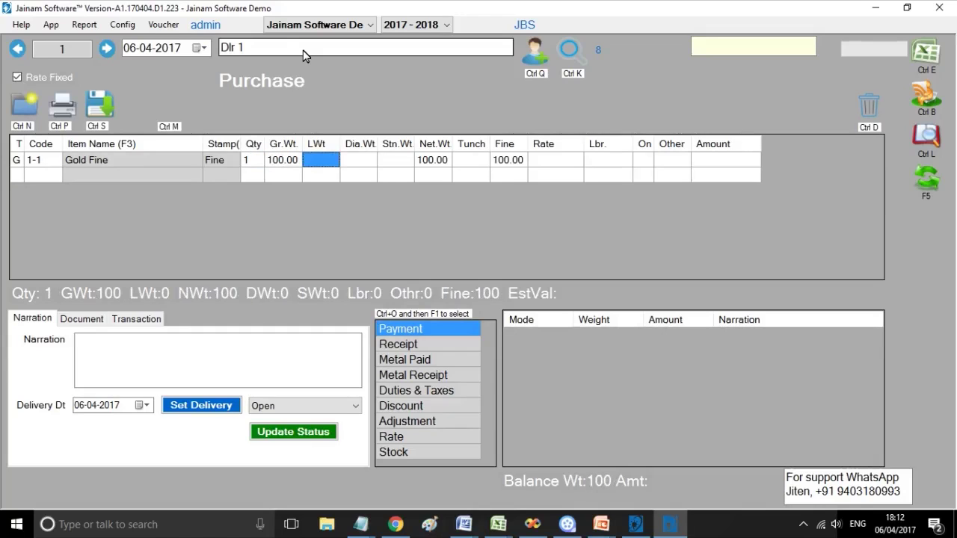
{"action": "key", "text": "Return"}
{"action": "key", "text": "Return"}
{"action": "key", "text": "Return"}
{"action": "type", "text": "100"}
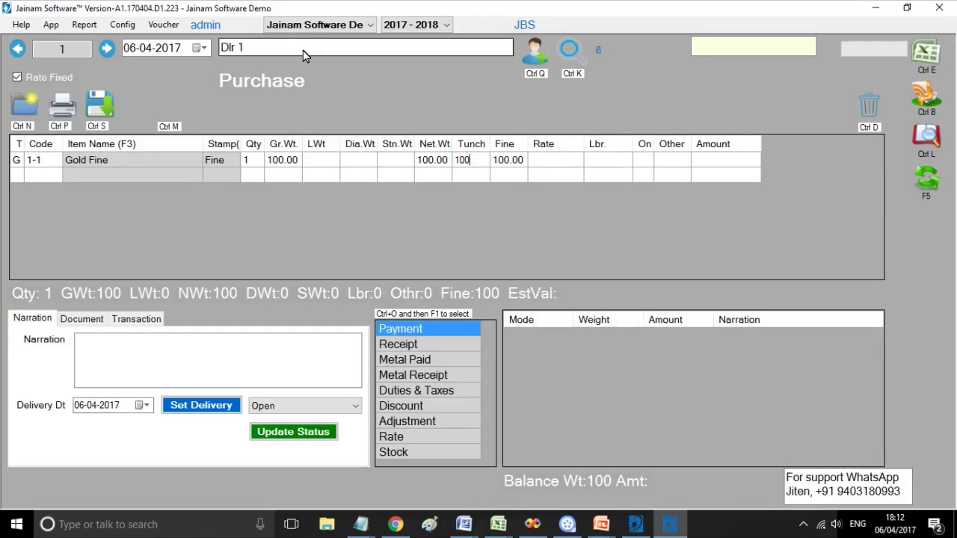
{"action": "key", "text": "Return"}
{"action": "type", "text": "3000"}
{"action": "key", "text": "Return"}
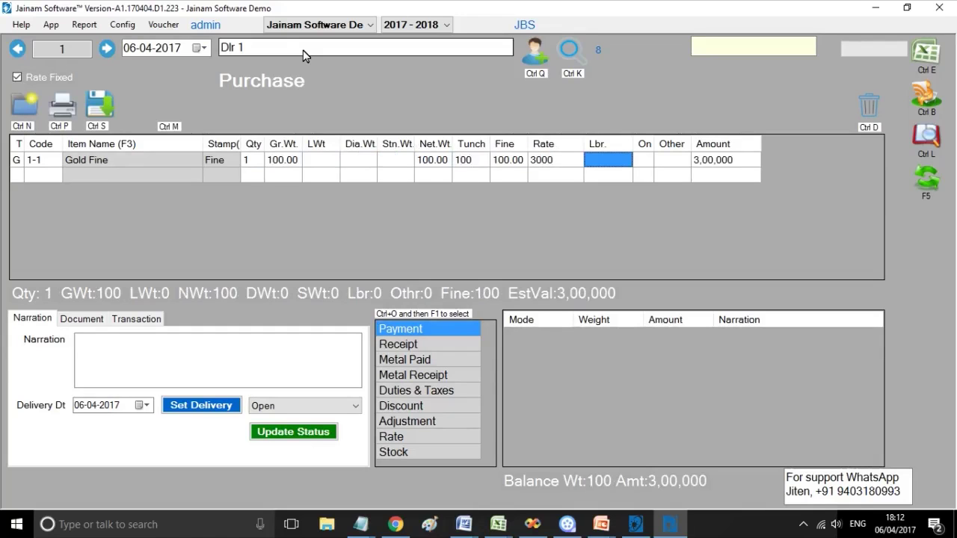
{"action": "left_click", "coordinate": [100, 104]}
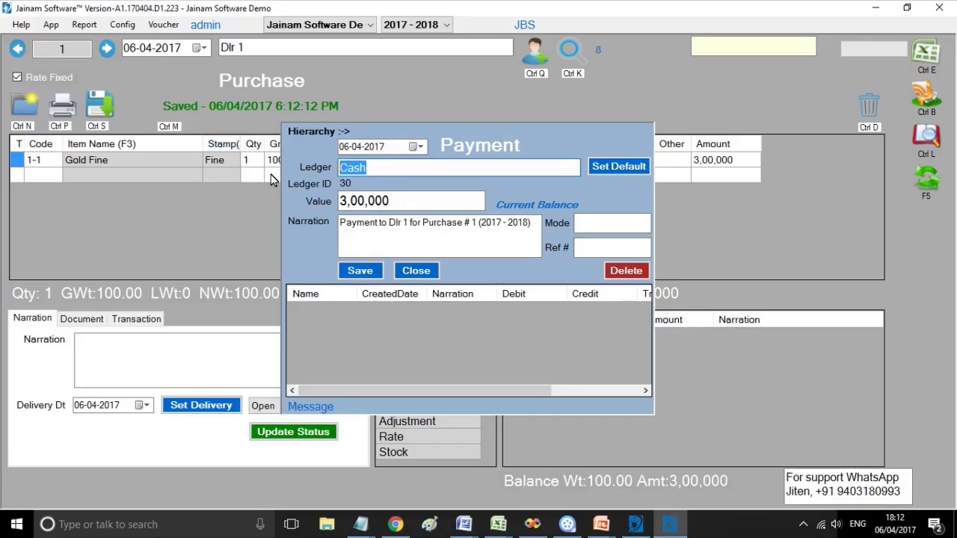
Save the bill's payment from the Hdfc Bank ledger with mode Chq and reference number 123.
{"action": "type", "text": "hd"}
{"action": "key", "text": "Return"}
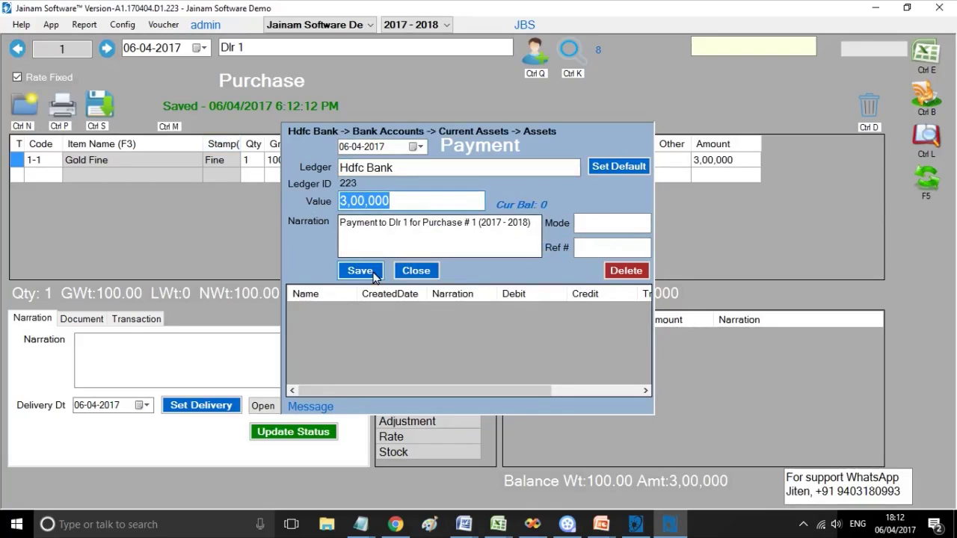
{"action": "left_click", "coordinate": [595, 226]}
{"action": "type", "text": "C"}
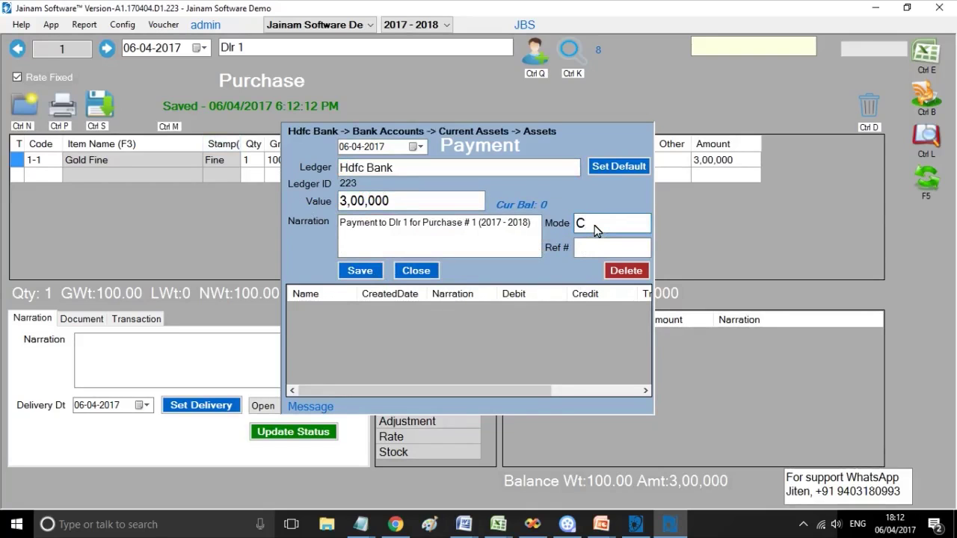
{"action": "type", "text": "hq"}
{"action": "key", "text": "Tab"}
{"action": "type", "text": "123"}
{"action": "left_click", "coordinate": [360, 271]}
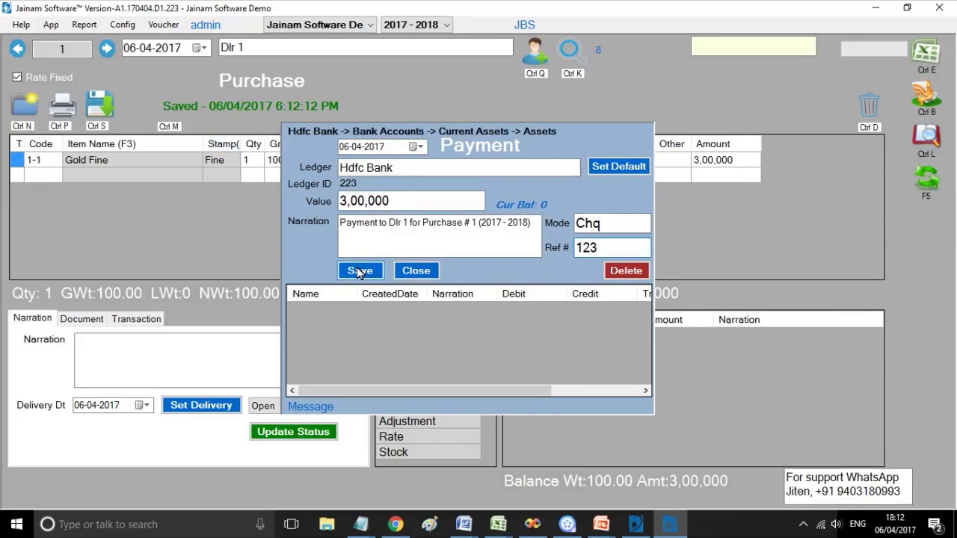
Close the payment form and start a Sales voucher for Cust 1.
{"action": "left_click", "coordinate": [417, 271]}
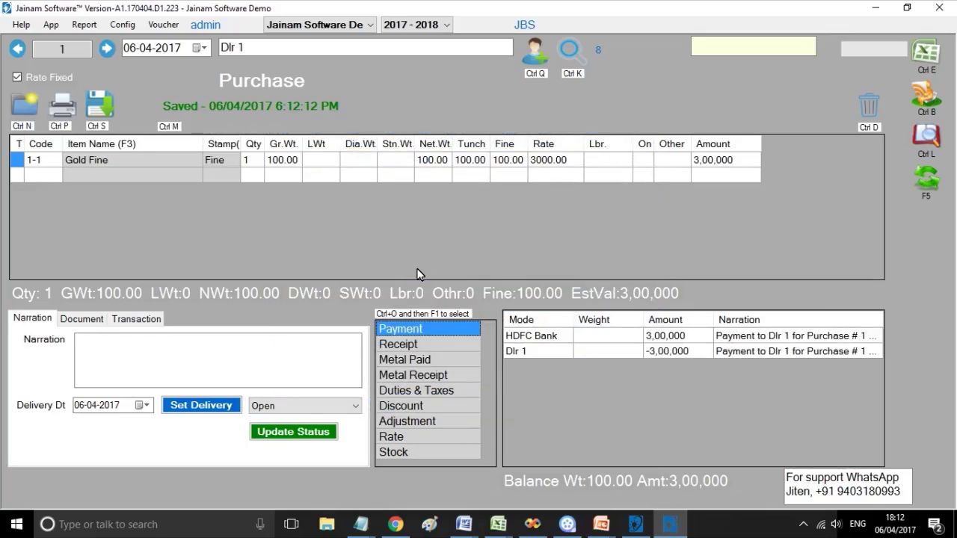
{"action": "left_click", "coordinate": [163, 25]}
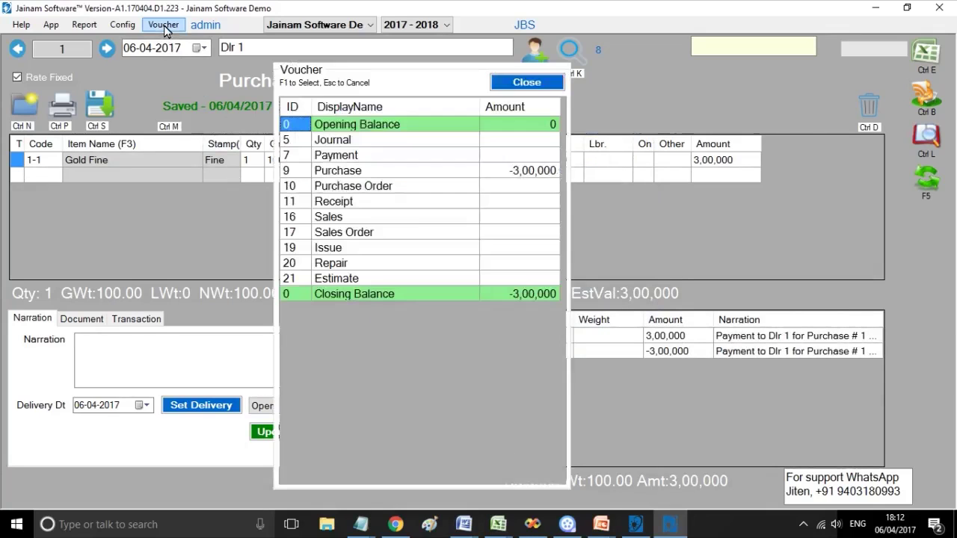
{"action": "left_click", "coordinate": [348, 218]}
{"action": "double_click", "coordinate": [370, 219]}
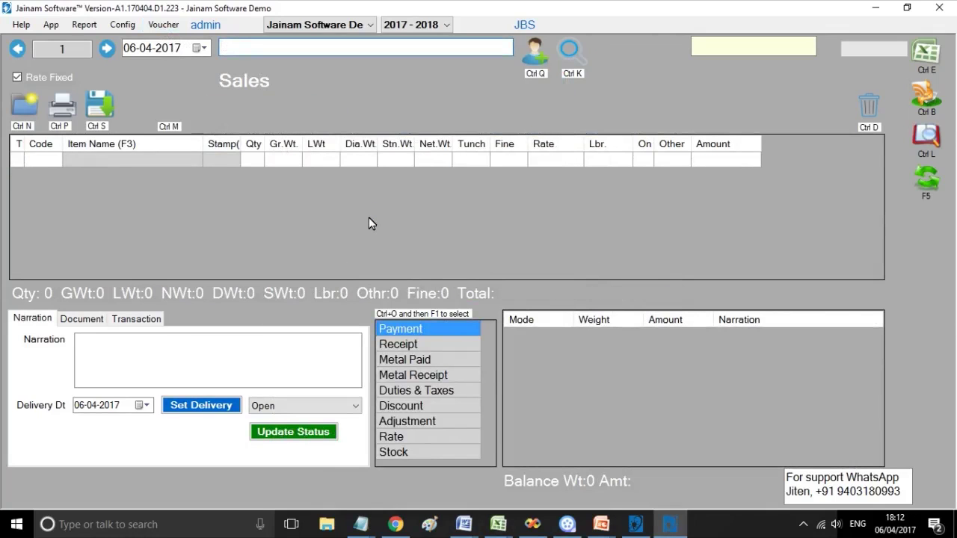
{"action": "type", "text": "cu"}
{"action": "key", "text": "Return"}
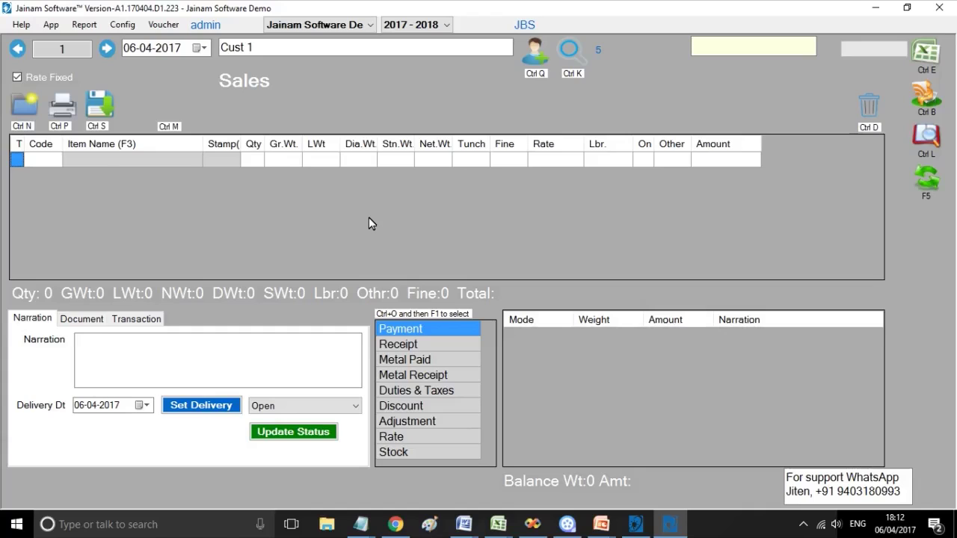
Add the Gold Ring to the sales bill by its stock barcode 215.
{"action": "left_click", "coordinate": [695, 50]}
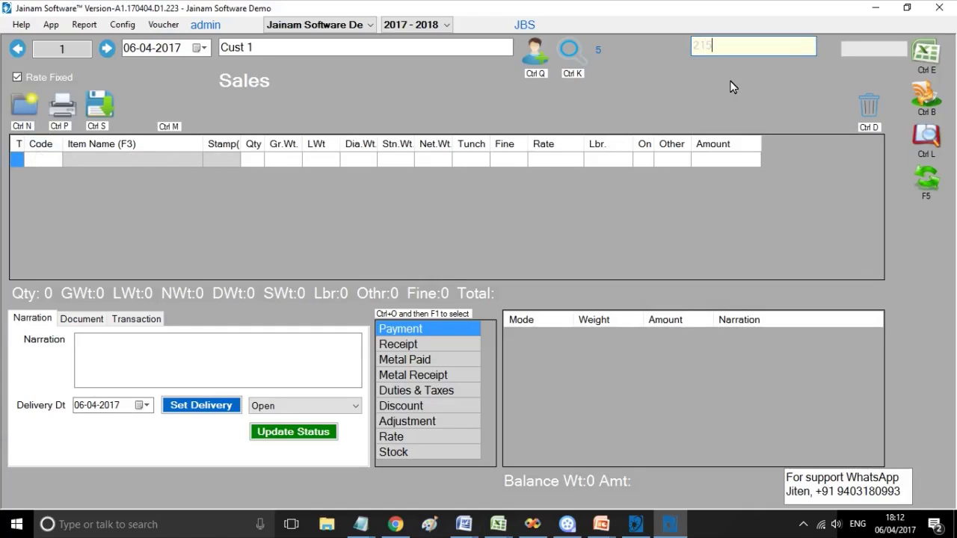
{"action": "type", "text": "215"}
{"action": "key", "text": "Return"}
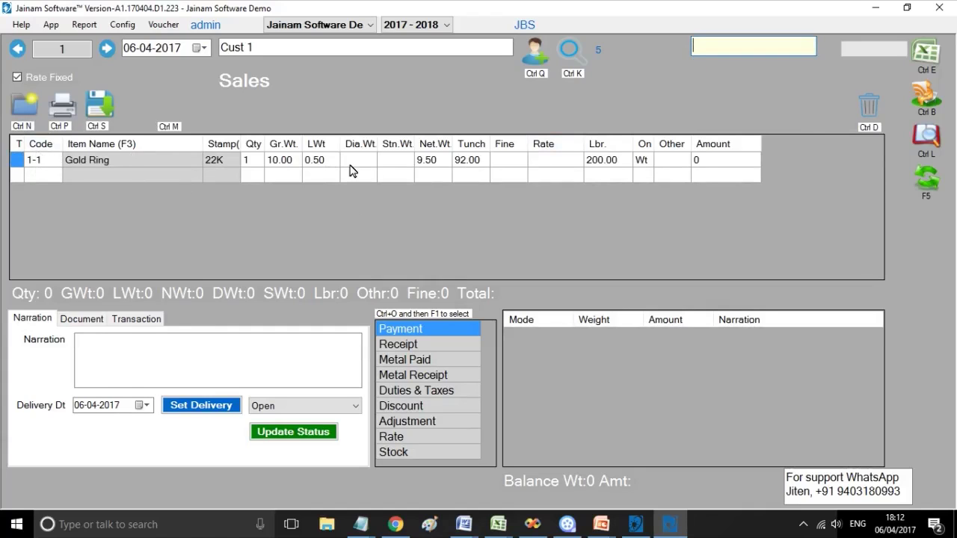
Set the Gold Ring line's rate to 2900 and save the sales bill.
{"action": "left_click", "coordinate": [469, 162]}
{"action": "key", "text": "Return"}
{"action": "key", "text": "Return"}
{"action": "type", "text": "2900"}
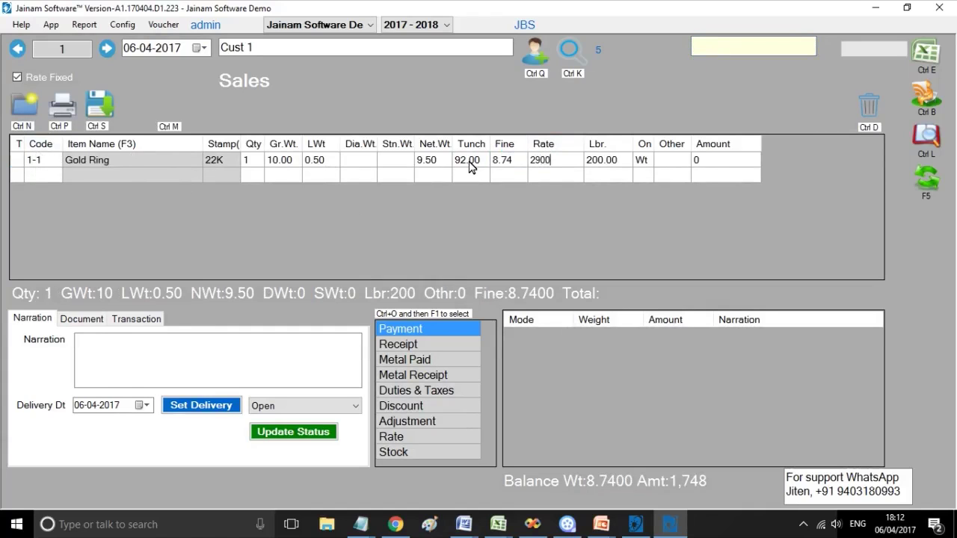
{"action": "key", "text": "Return"}
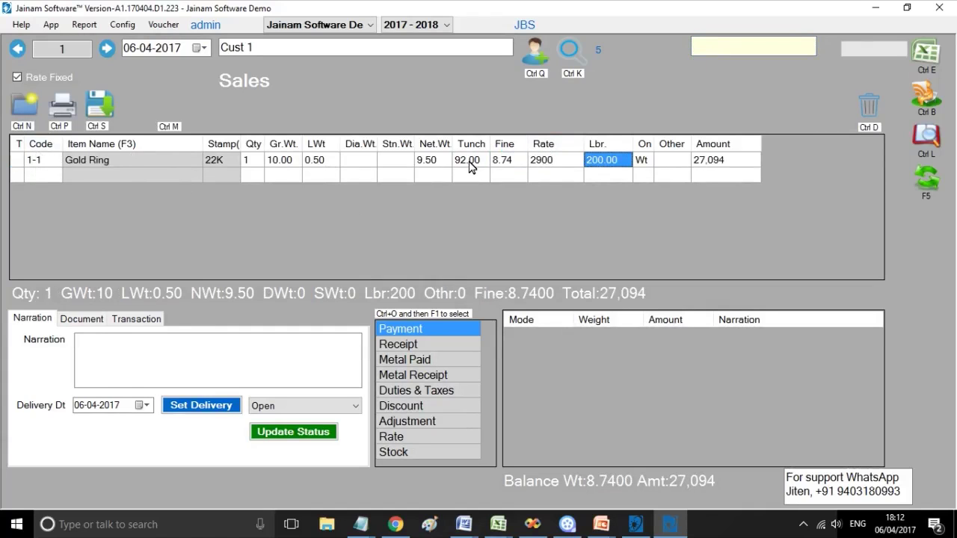
{"action": "left_click", "coordinate": [100, 109]}
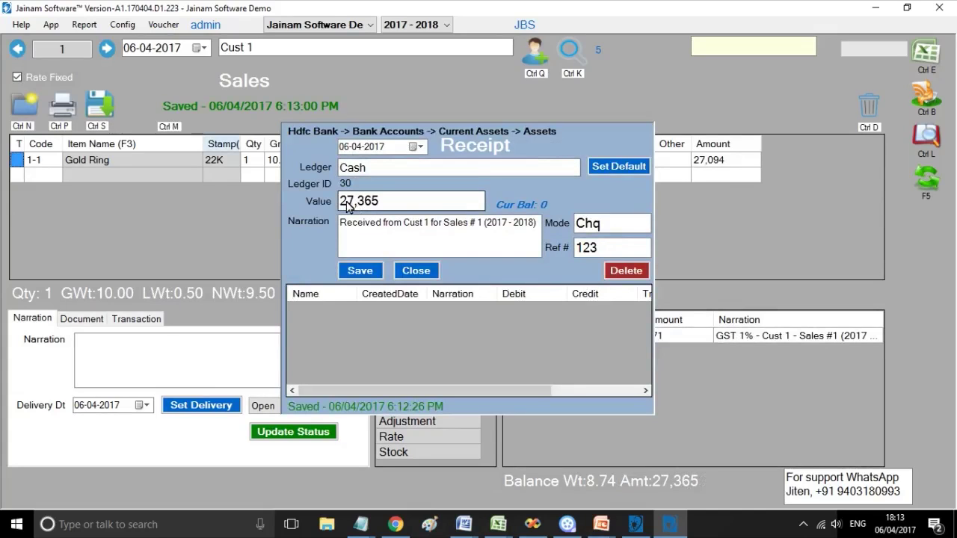
Close the receipt form and inspect the GST 1% entry on the sales bill.
{"action": "left_click_drag", "start_coordinate": [421, 203], "coordinate": [341, 204]}
{"action": "left_click", "coordinate": [424, 271]}
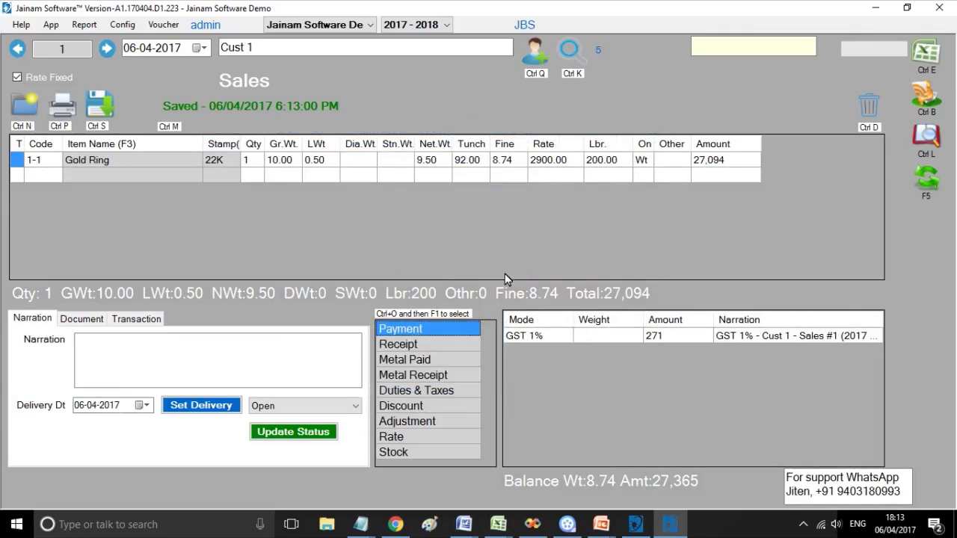
{"action": "left_click", "coordinate": [562, 338]}
{"action": "left_click", "coordinate": [659, 336]}
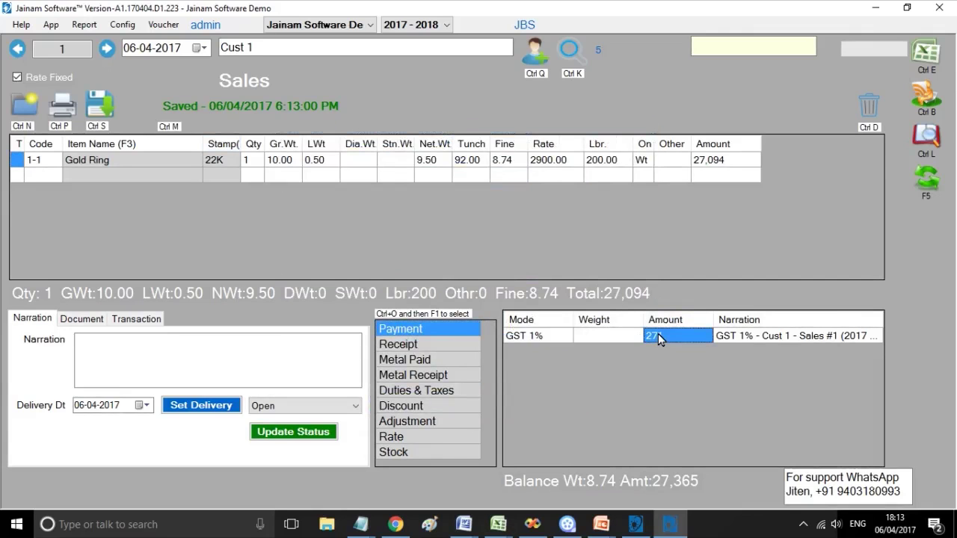
Save a receipt of 7,365 from Cust 1 for the sales bill in the Cash ledger.
{"action": "left_click", "coordinate": [401, 344]}
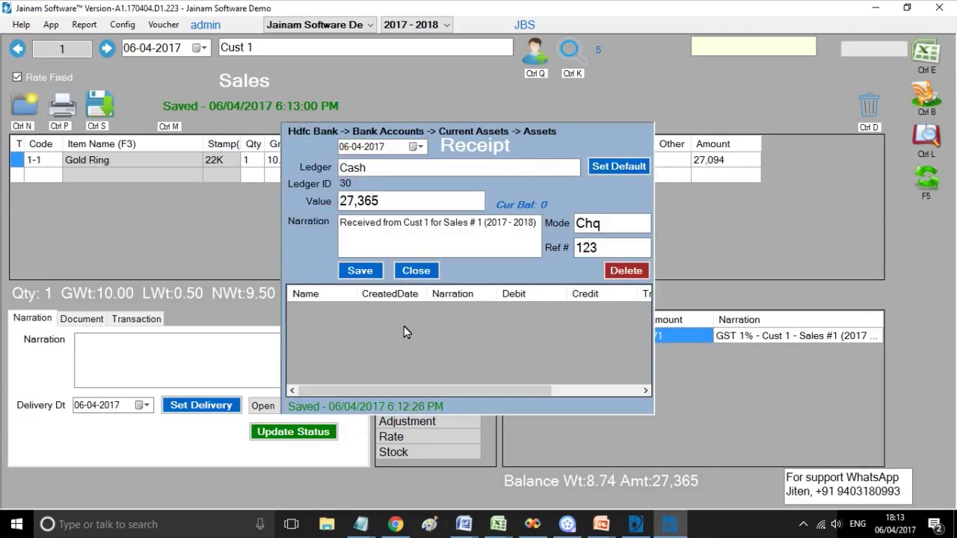
{"action": "left_click_drag", "start_coordinate": [349, 201], "coordinate": [325, 205]}
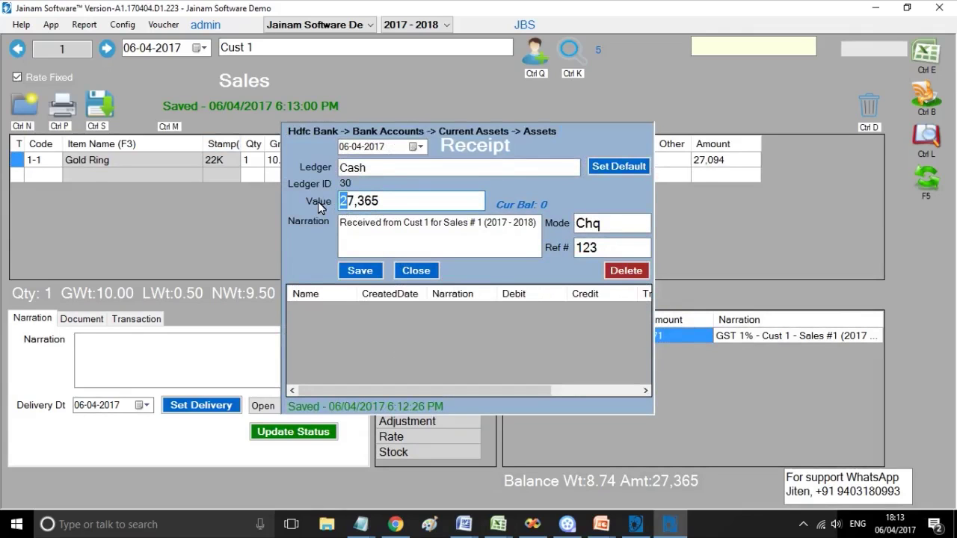
{"action": "key", "text": "BackSpace"}
{"action": "left_click", "coordinate": [363, 272]}
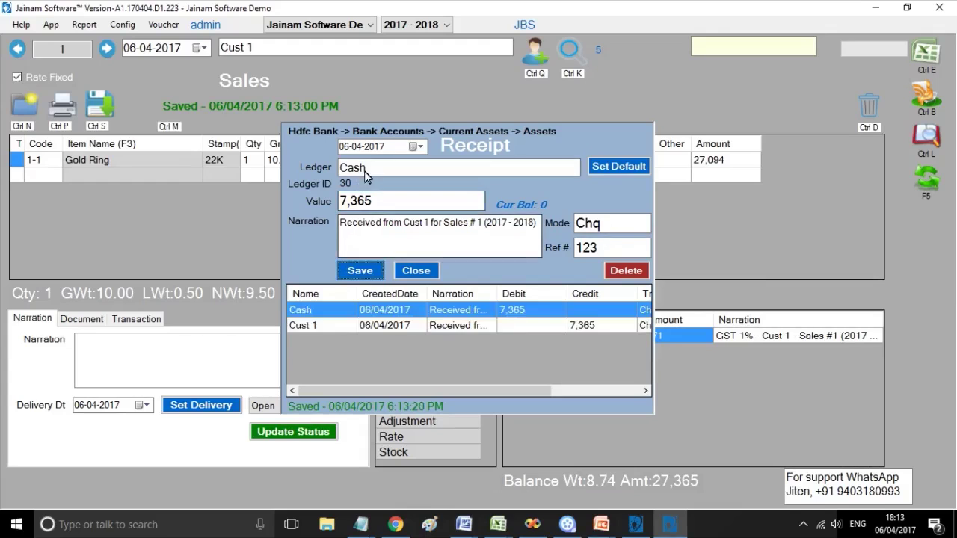
Save a second receipt of 20000 for the sales bill in the Bank 1 ledger and close the receipt form.
{"action": "double_click", "coordinate": [366, 172]}
{"action": "type", "text": "ba"}
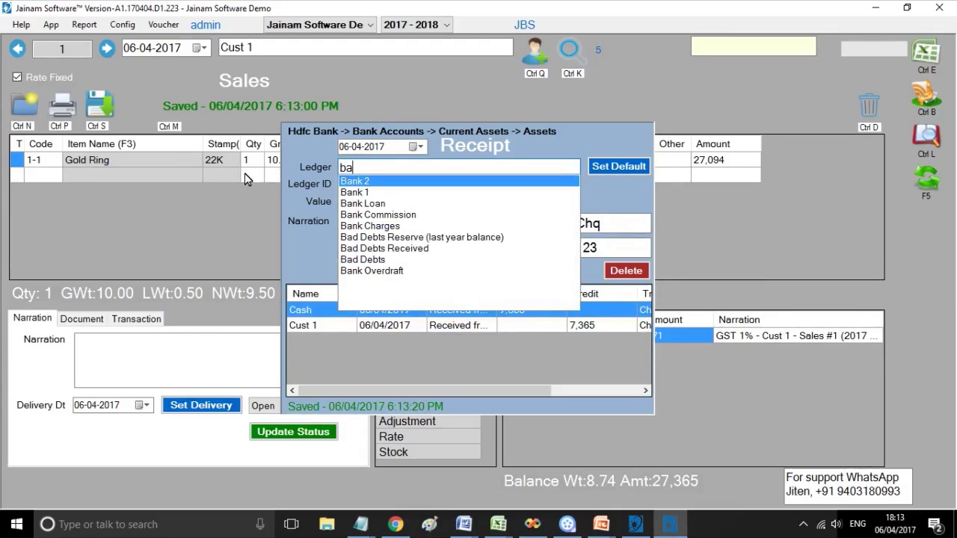
{"action": "key", "text": "Down"}
{"action": "key", "text": "Return"}
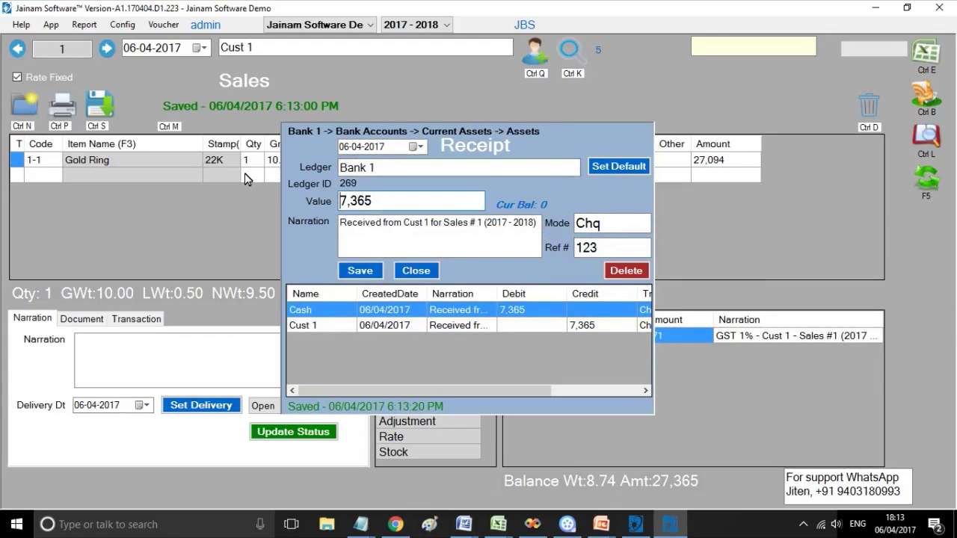
{"action": "key", "text": "Tab"}
{"action": "key", "text": "shift+Tab"}
{"action": "type", "text": "20000"}
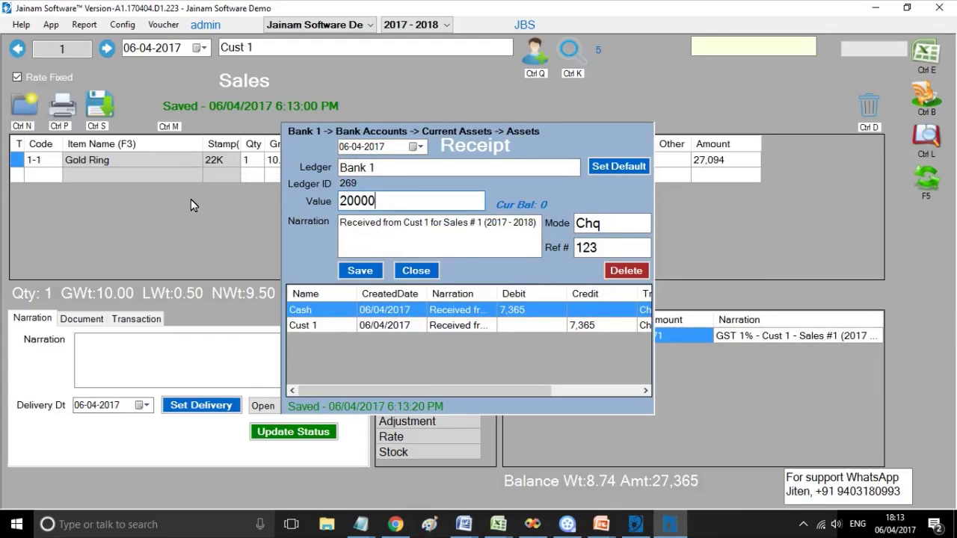
{"action": "left_click", "coordinate": [359, 271]}
{"action": "left_click", "coordinate": [417, 272]}
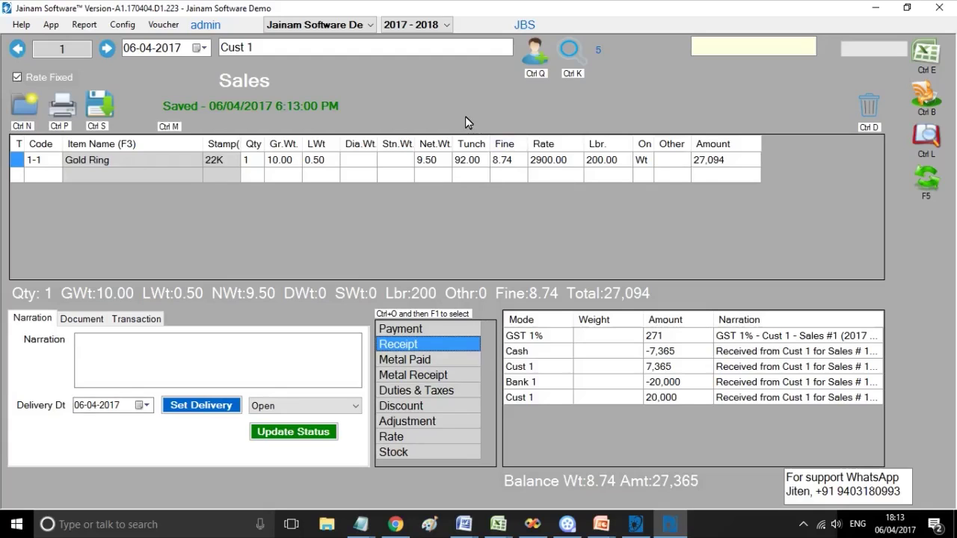
Start a Sales Order voucher for Cust 1.
{"action": "left_click", "coordinate": [164, 26]}
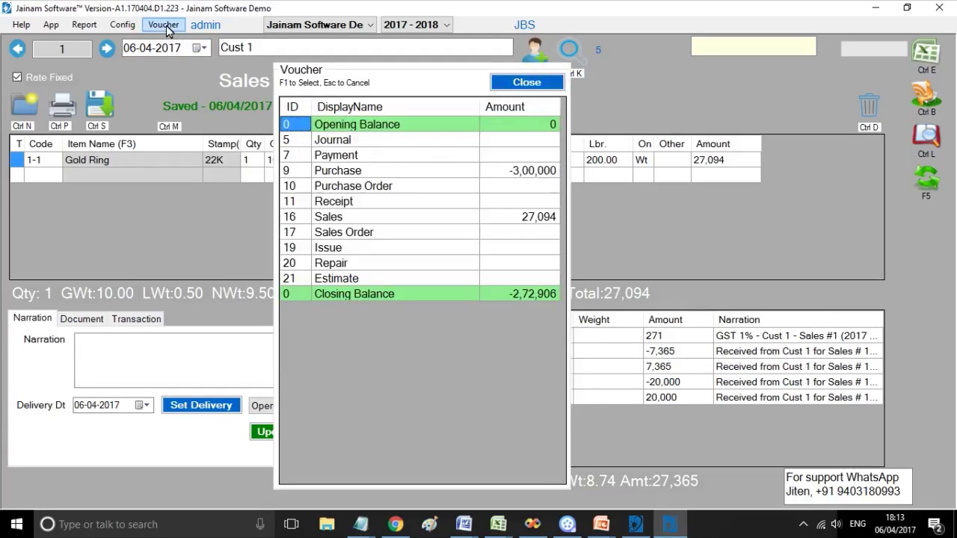
{"action": "double_click", "coordinate": [367, 233]}
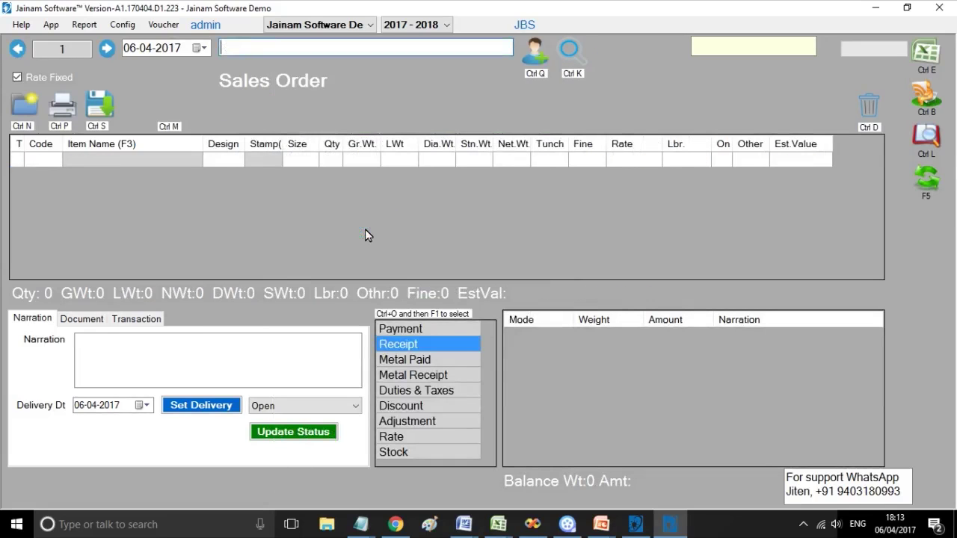
{"action": "type", "text": "cu"}
{"action": "key", "text": "Return"}
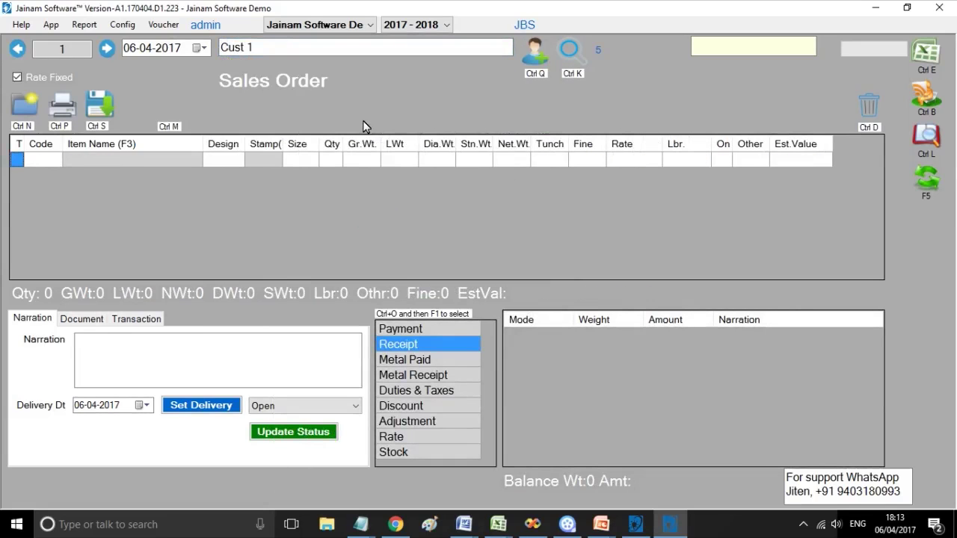
Add the Gold Chain stock item to the sales order at rate 2900 and save the order.
{"action": "left_click", "coordinate": [731, 53]}
{"action": "key", "text": "Return"}
{"action": "left_click", "coordinate": [546, 160]}
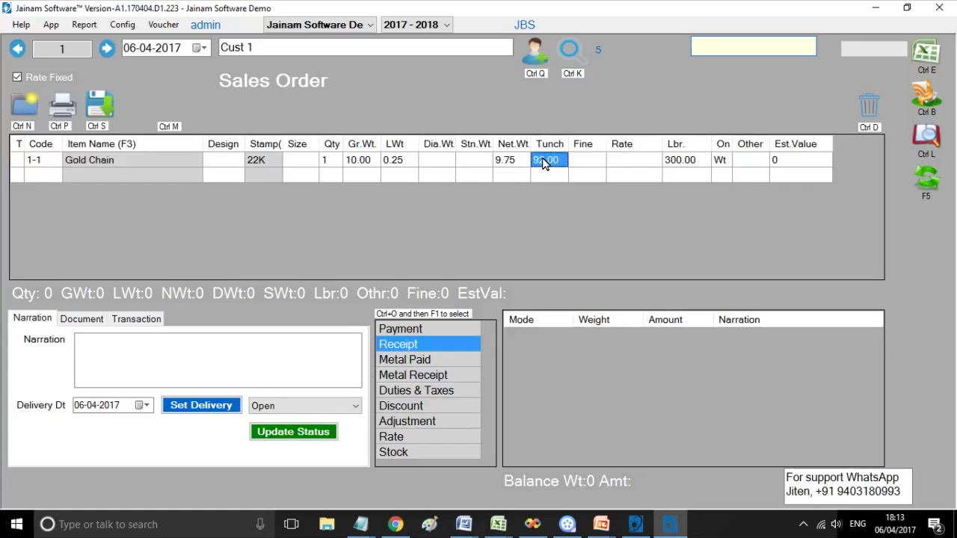
{"action": "key", "text": "Return"}
{"action": "key", "text": "Return"}
{"action": "type", "text": "2900"}
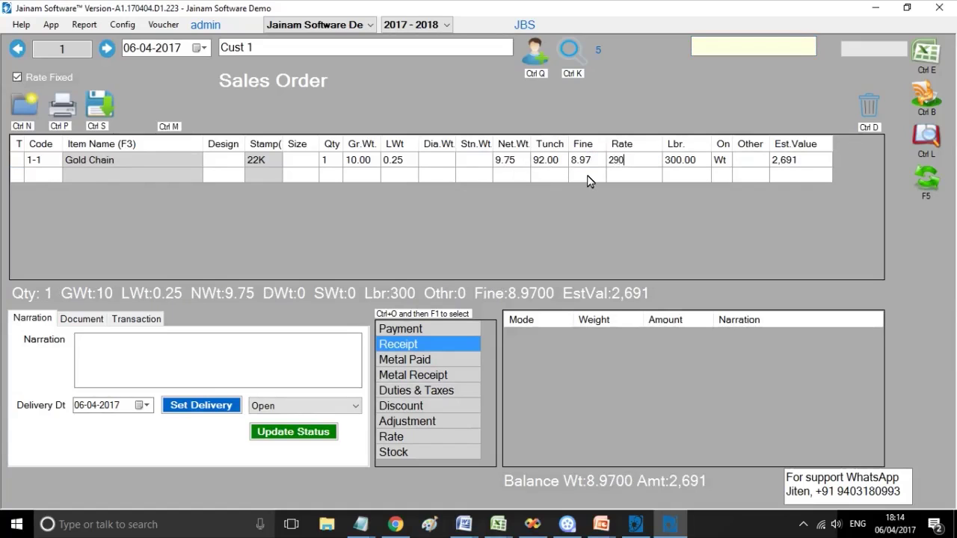
{"action": "key", "text": "Return"}
{"action": "left_click", "coordinate": [46, 74]}
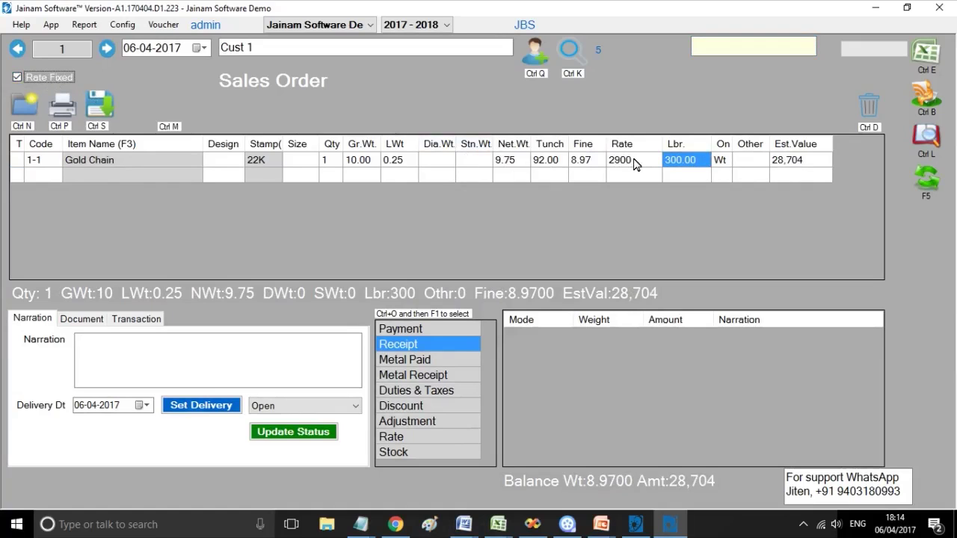
{"action": "left_click", "coordinate": [97, 113]}
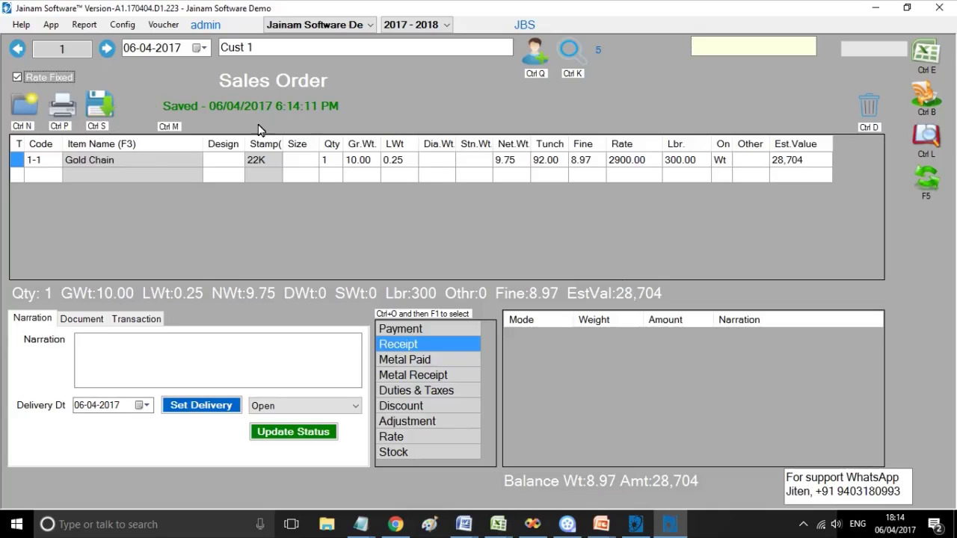
View the Metal Receipt grid and the Receipt form available for the sales order, leaving both without an entry.
{"action": "left_click", "coordinate": [431, 376]}
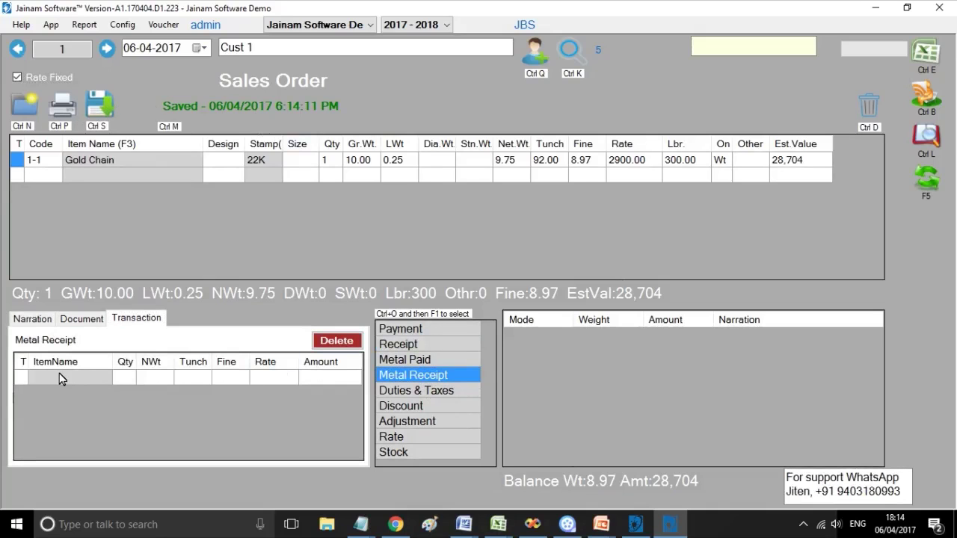
{"action": "left_click", "coordinate": [96, 377]}
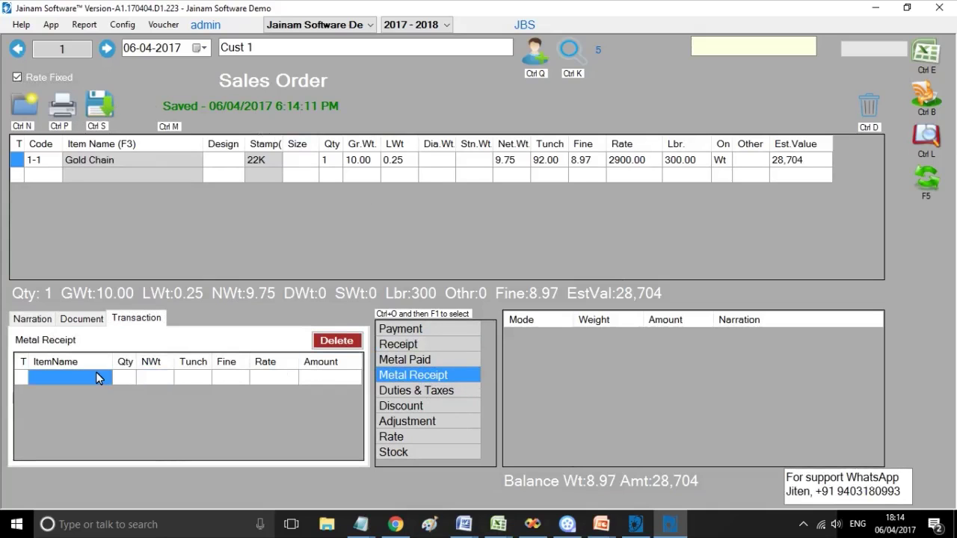
{"action": "left_click", "coordinate": [413, 345]}
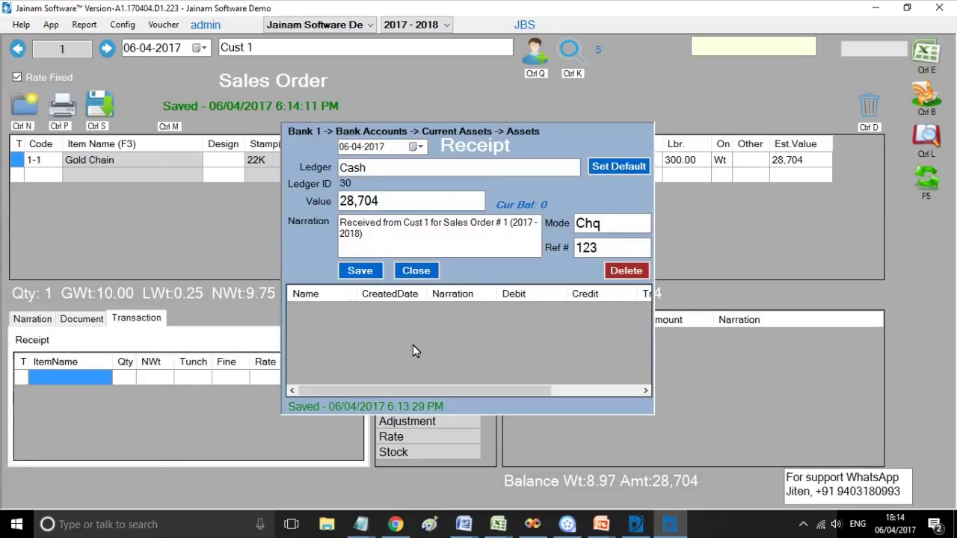
{"action": "left_click", "coordinate": [419, 273]}
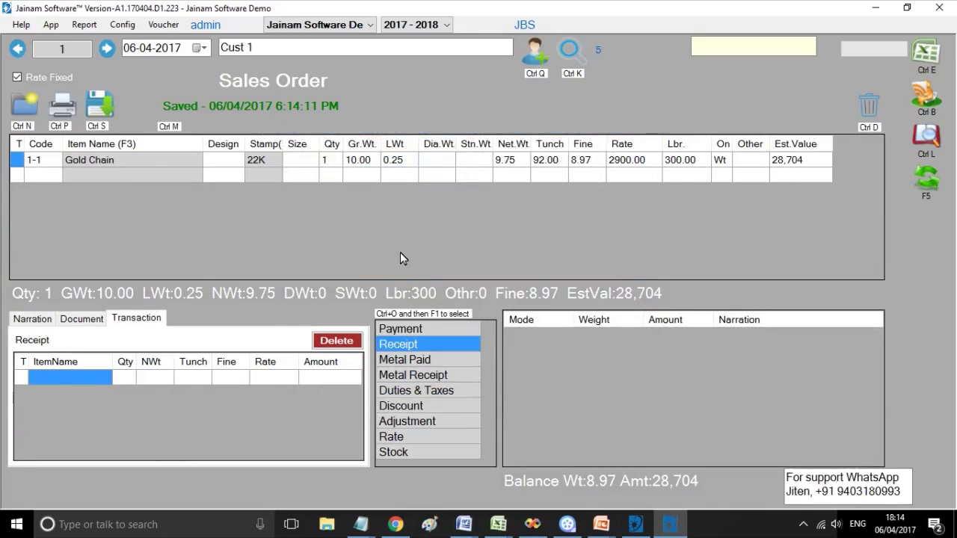
Start a second sales order for Cust 2.
{"action": "key", "text": "ctrl+n"}
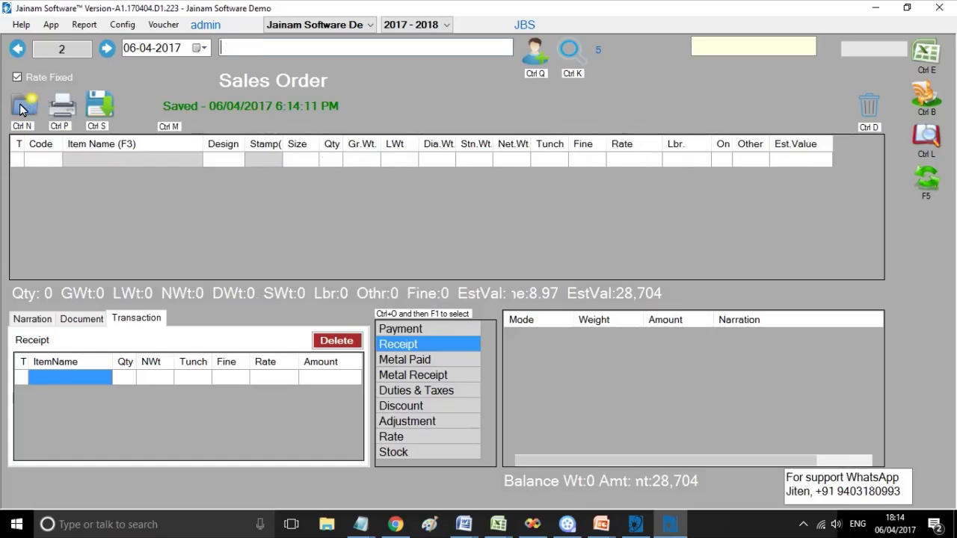
{"action": "left_click", "coordinate": [224, 45]}
{"action": "type", "text": "cu"}
{"action": "key", "text": "Down"}
{"action": "key", "text": "Return"}
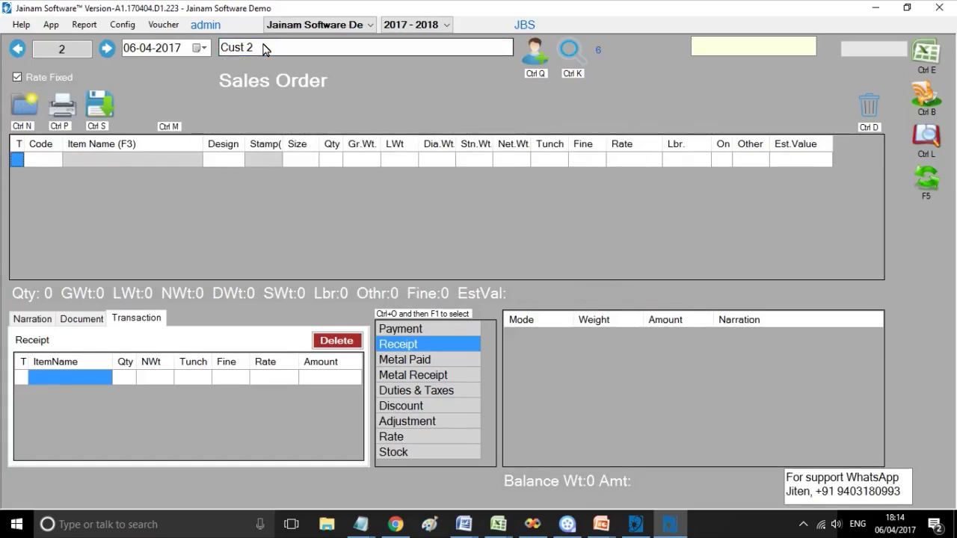
Add the Gold Locket Small stock item to the Cust 2 sales order at rate 2900.
{"action": "left_click", "coordinate": [749, 48]}
{"action": "type", "text": "2-1"}
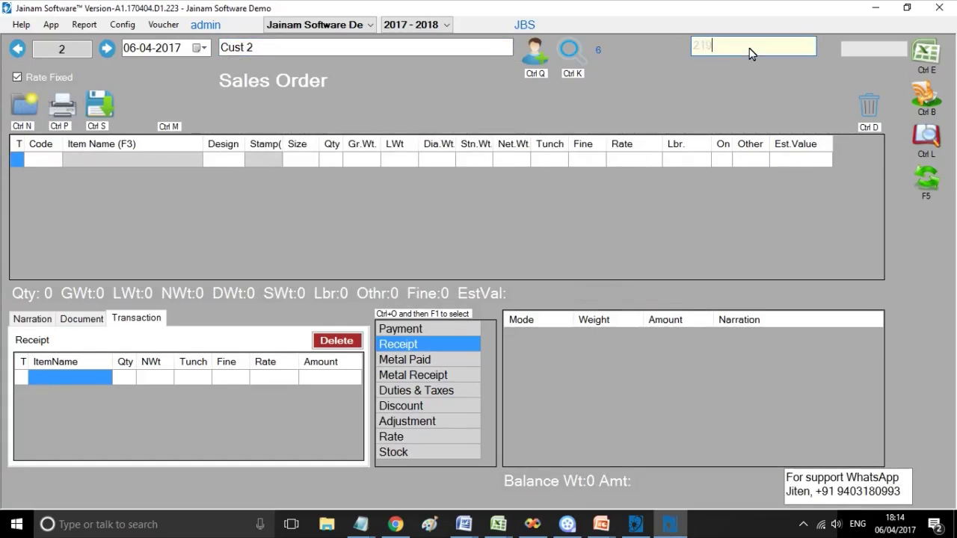
{"action": "key", "text": "Return"}
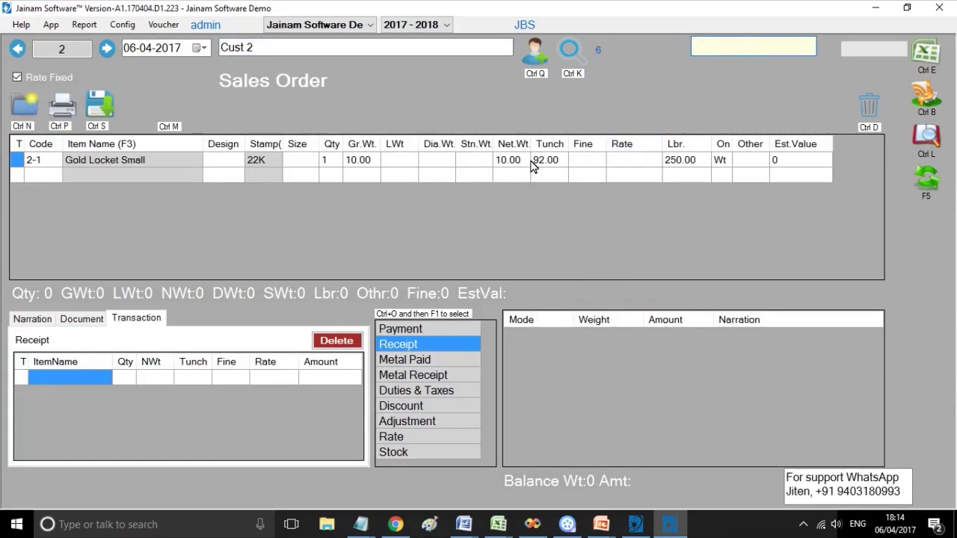
{"action": "key", "text": "Return"}
{"action": "key", "text": "Return"}
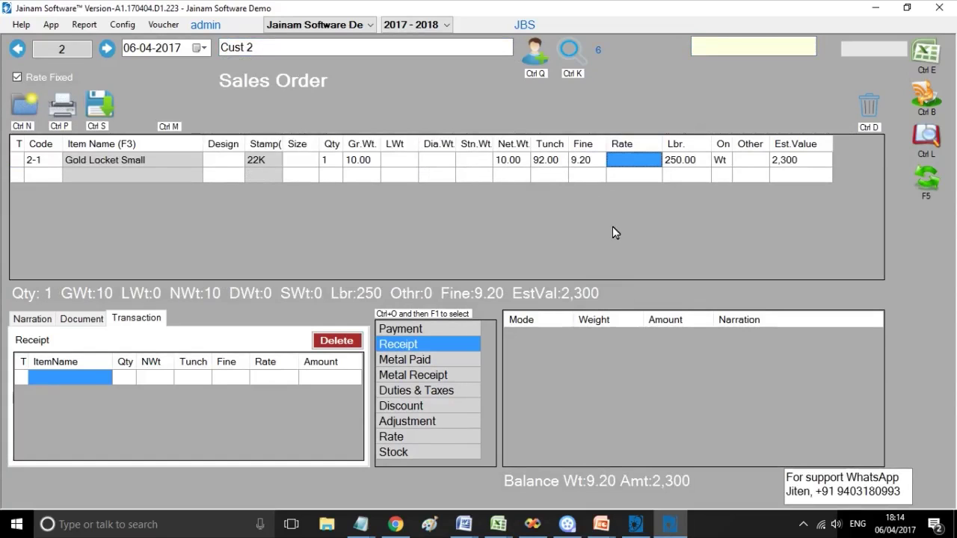
{"action": "type", "text": "2900"}
{"action": "key", "text": "Return"}
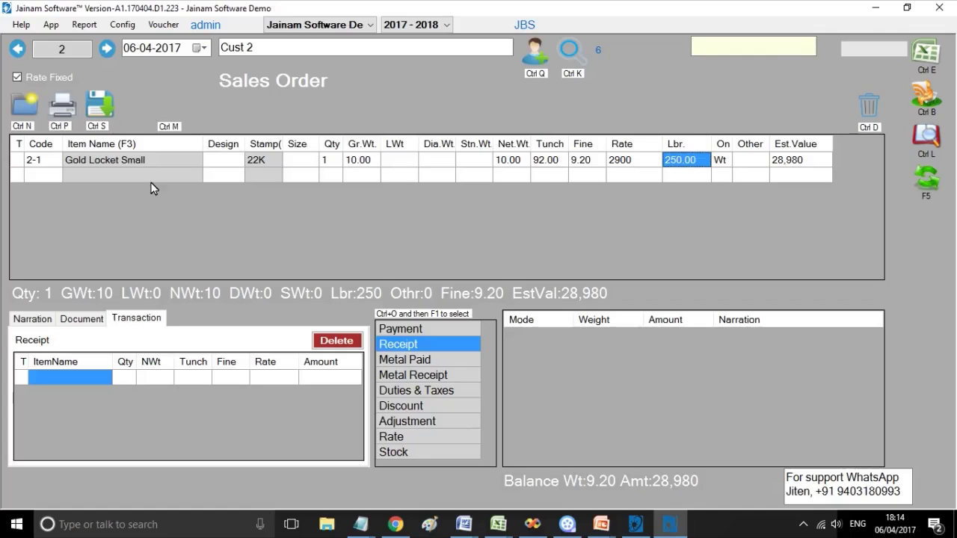
Save the Cust 2 sales order and start an Issue voucher for Mfg 1.
{"action": "left_click", "coordinate": [103, 111]}
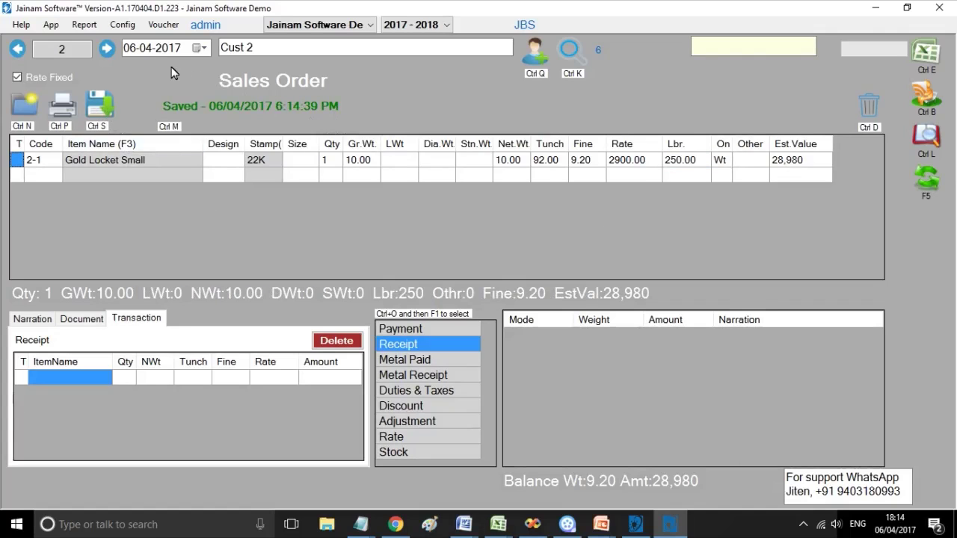
{"action": "left_click", "coordinate": [168, 26]}
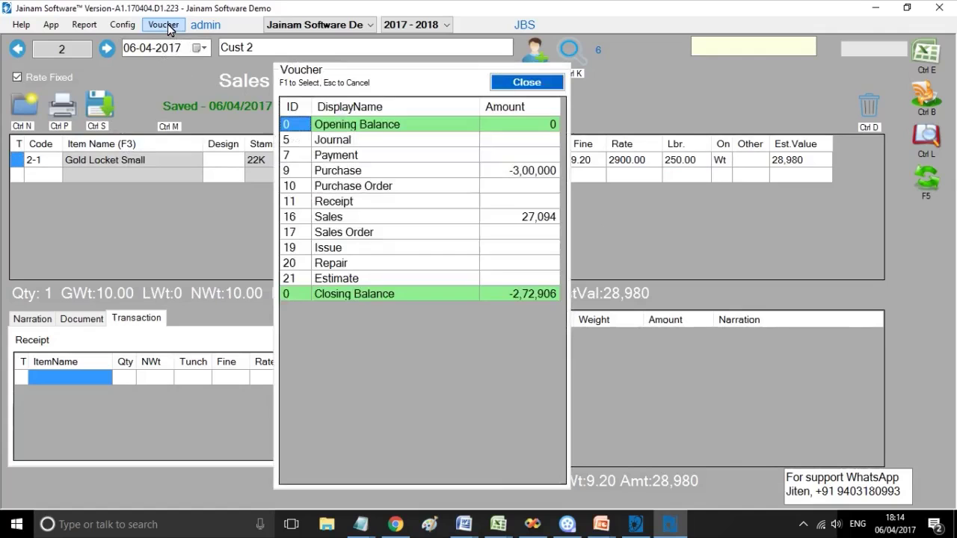
{"action": "double_click", "coordinate": [348, 250]}
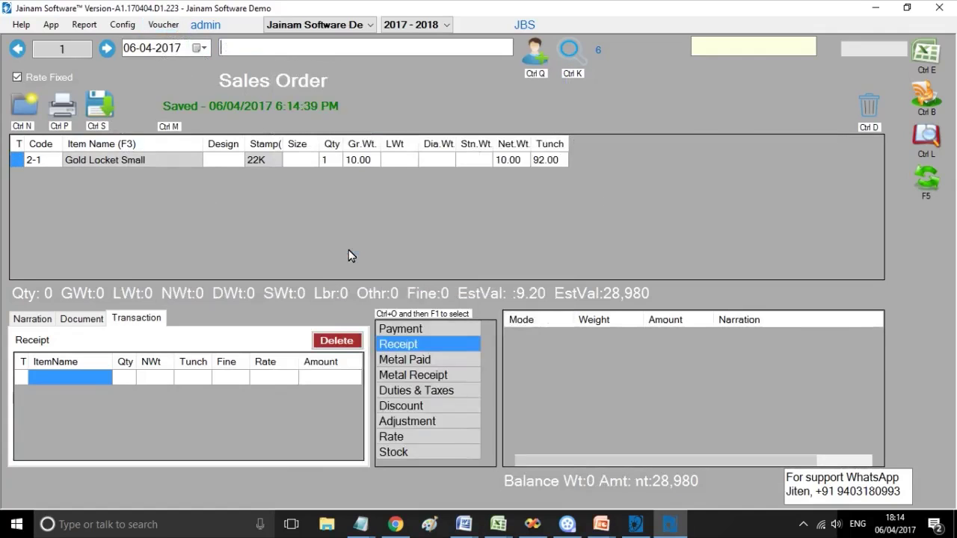
{"action": "left_click", "coordinate": [575, 53]}
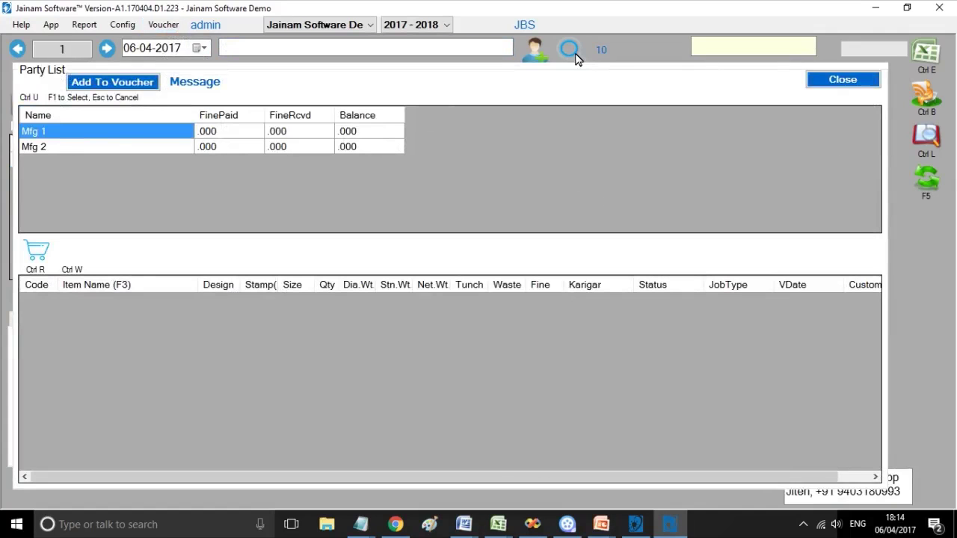
{"action": "double_click", "coordinate": [108, 134]}
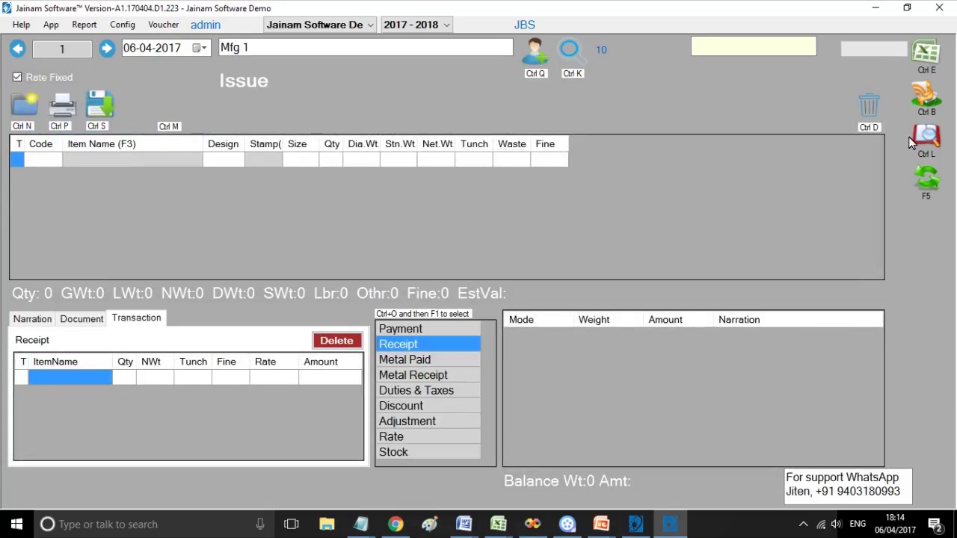
Add the Cust 1 Gold Chain sales order to the Mfg 1 Issue voucher.
{"action": "left_click", "coordinate": [927, 137]}
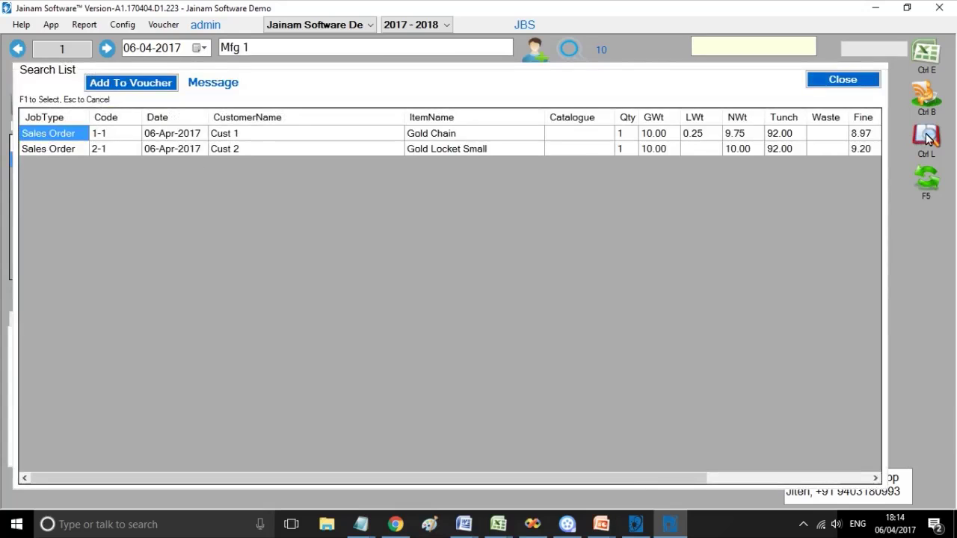
{"action": "double_click", "coordinate": [262, 139]}
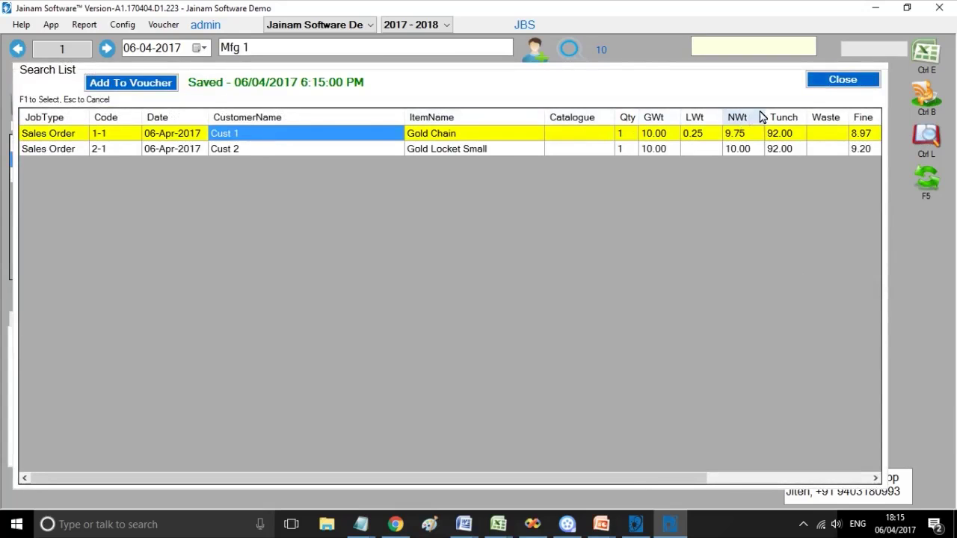
{"action": "left_click", "coordinate": [821, 82]}
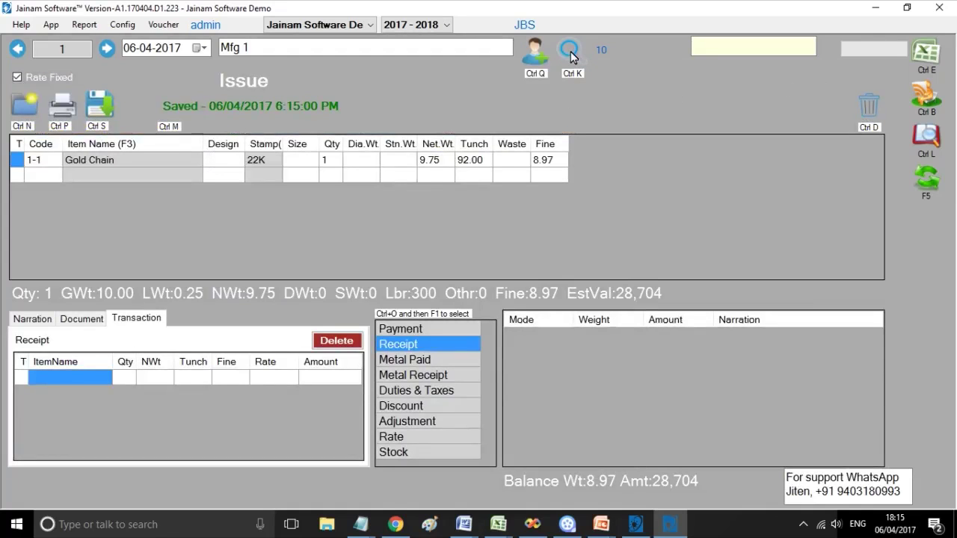
Start a second Issue voucher for Mfg 2 and add the Cust 2 Gold Locket Small sales order to it.
{"action": "key", "text": "ctrl+s"}
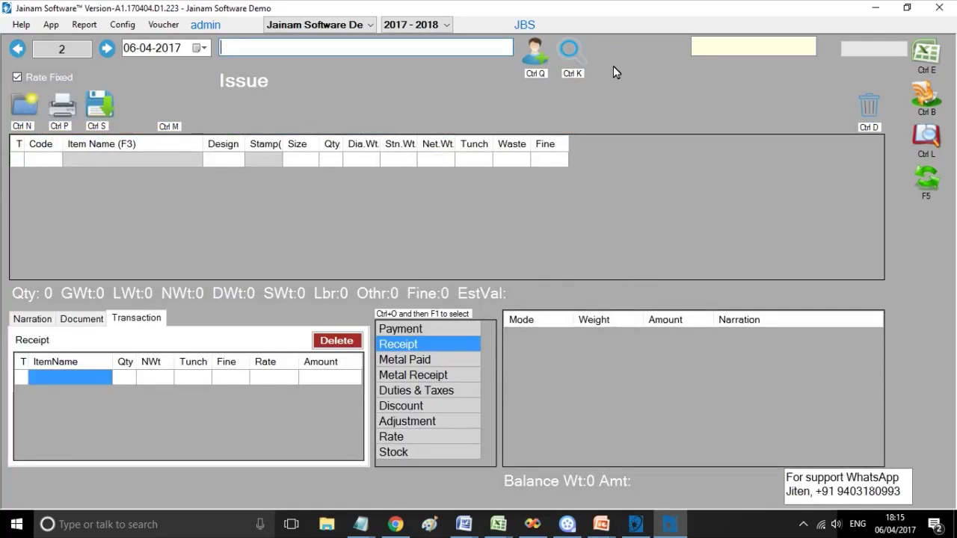
{"action": "left_click", "coordinate": [571, 51]}
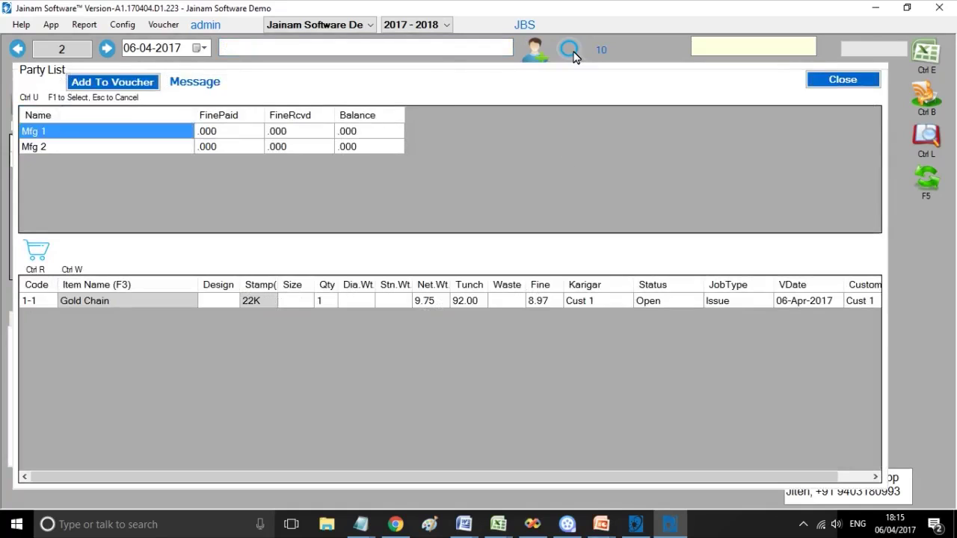
{"action": "double_click", "coordinate": [116, 149]}
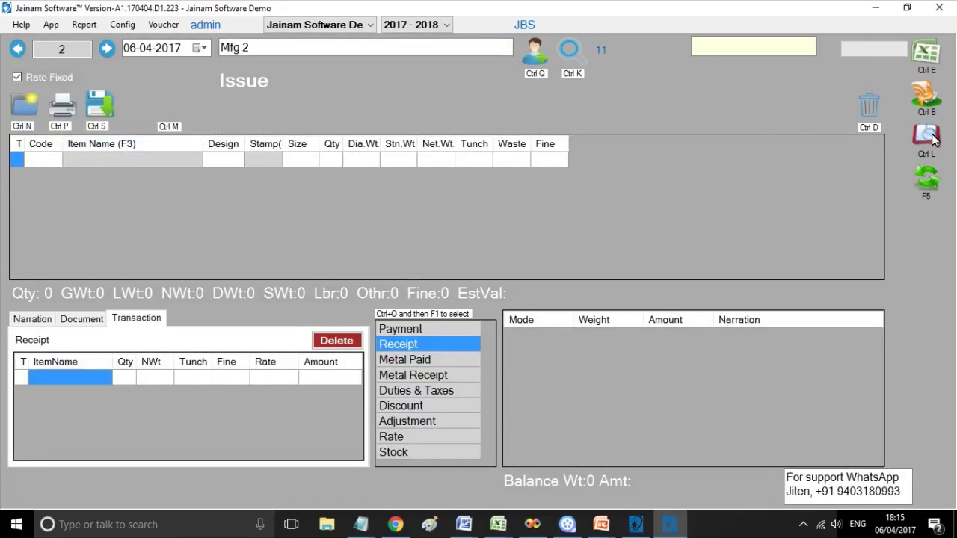
{"action": "left_click", "coordinate": [933, 137]}
{"action": "left_click", "coordinate": [307, 153]}
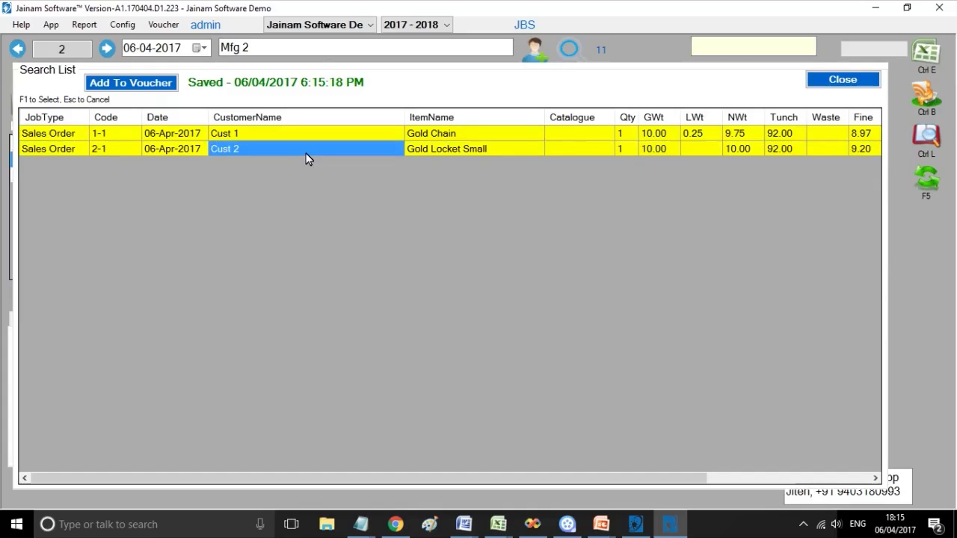
{"action": "left_click", "coordinate": [813, 80]}
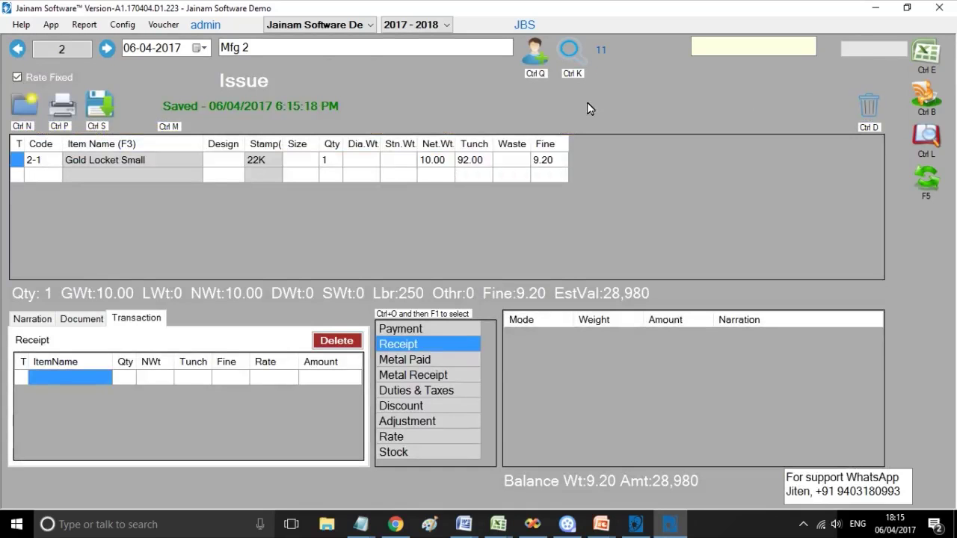
On a new Issue voucher, receive the Gold Chain issued to Mfg 1 with net weight 10 and waste 5.
{"action": "left_click", "coordinate": [20, 108]}
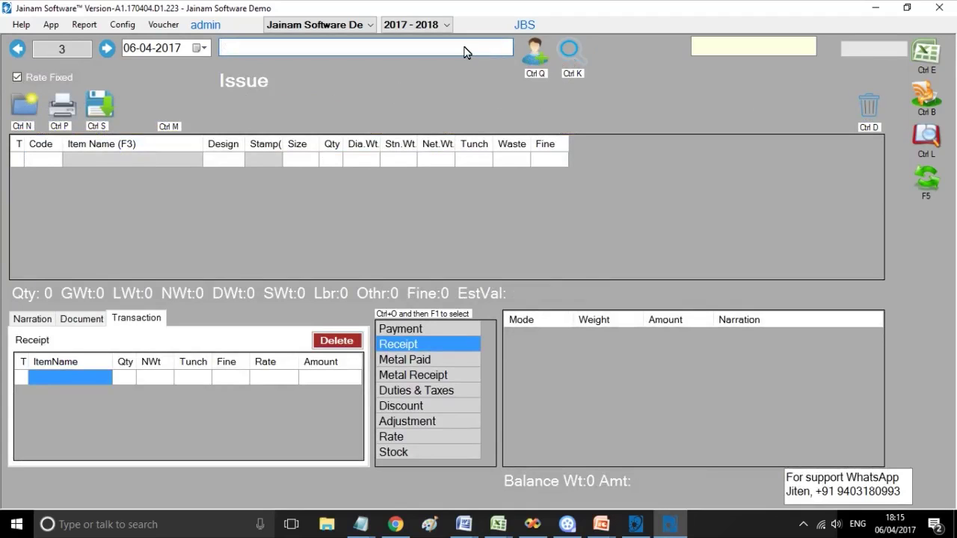
{"action": "left_click", "coordinate": [573, 53]}
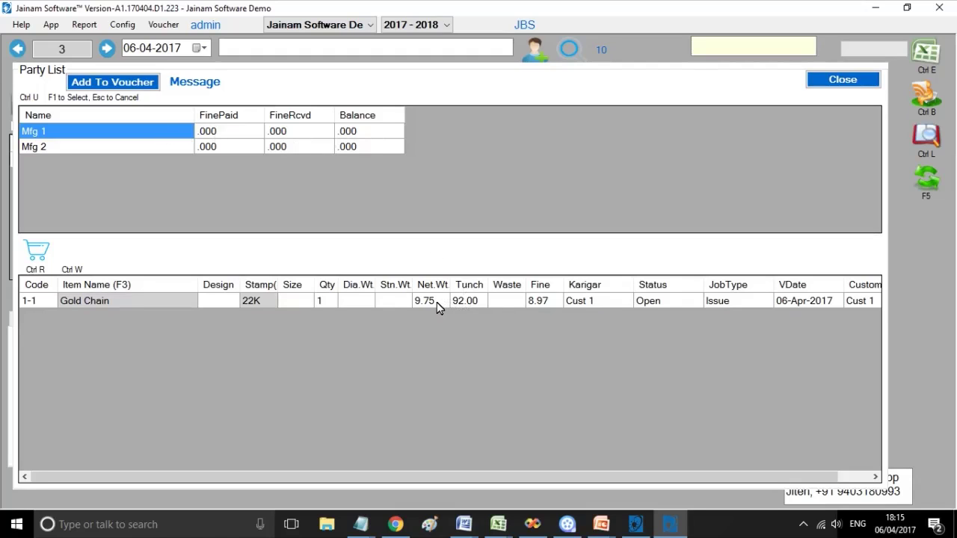
{"action": "type", "text": "10"}
{"action": "key", "text": "Return"}
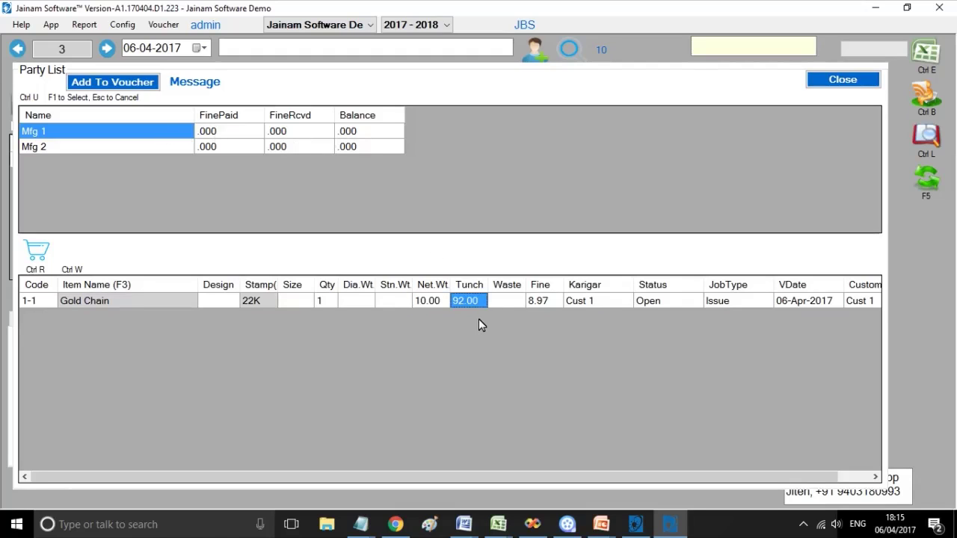
{"action": "key", "text": "Return"}
{"action": "type", "text": "5"}
{"action": "key", "text": "Return"}
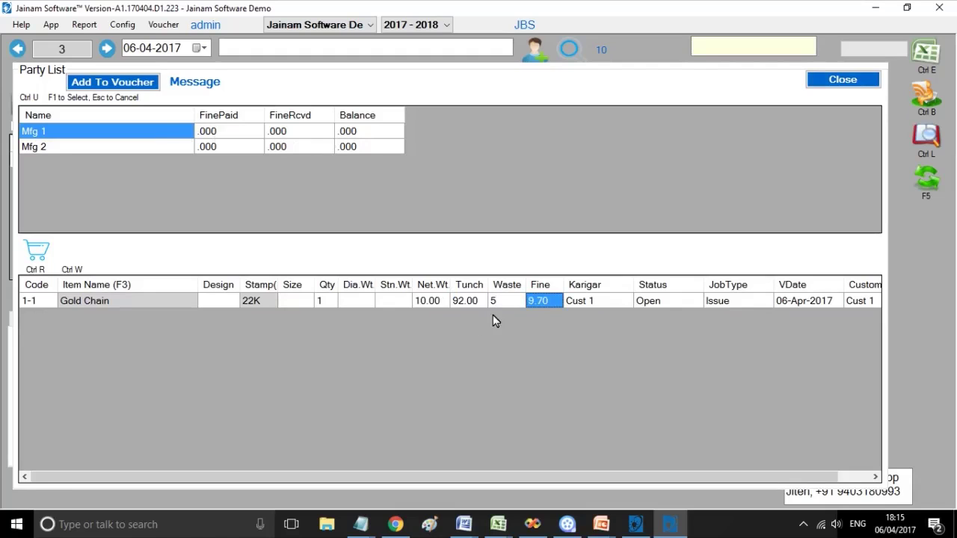
{"action": "key", "text": "Return"}
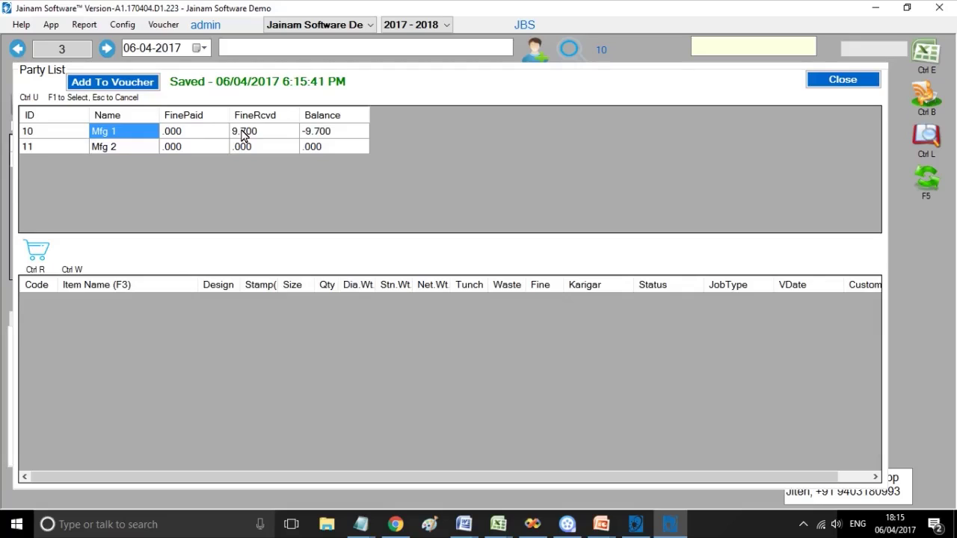
Check the fine received and the balance for Mfg 1 in the party list and close the list.
{"action": "left_click", "coordinate": [243, 133]}
{"action": "left_click", "coordinate": [312, 133]}
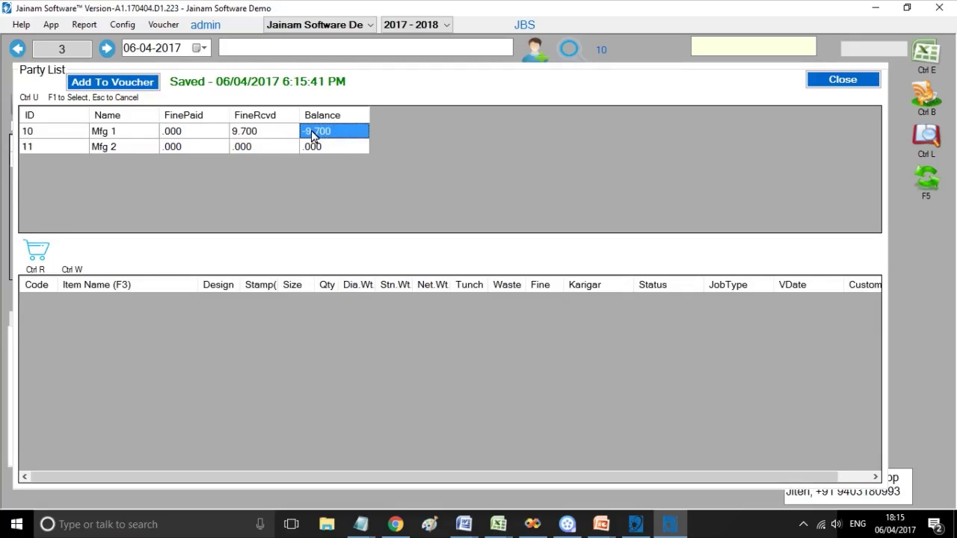
{"action": "left_click", "coordinate": [260, 135]}
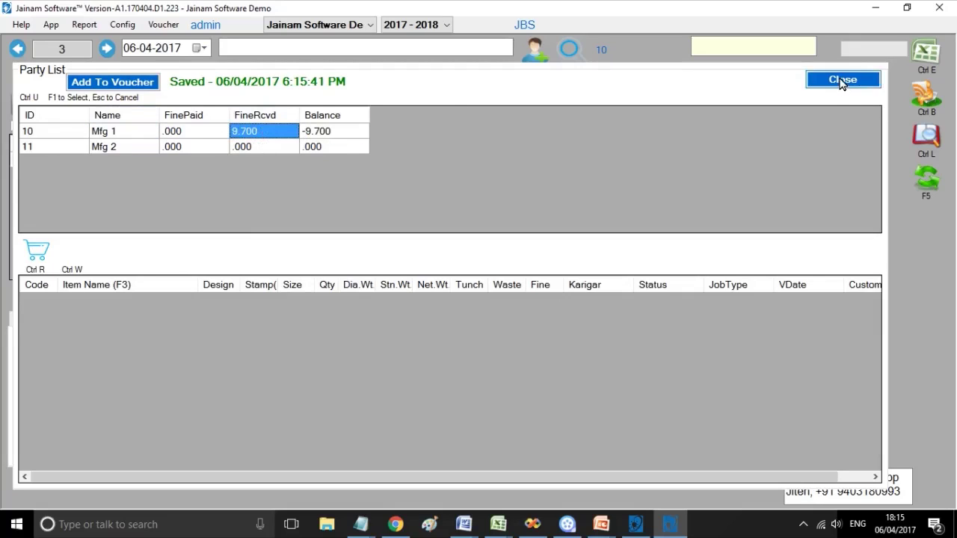
{"action": "left_click", "coordinate": [841, 81]}
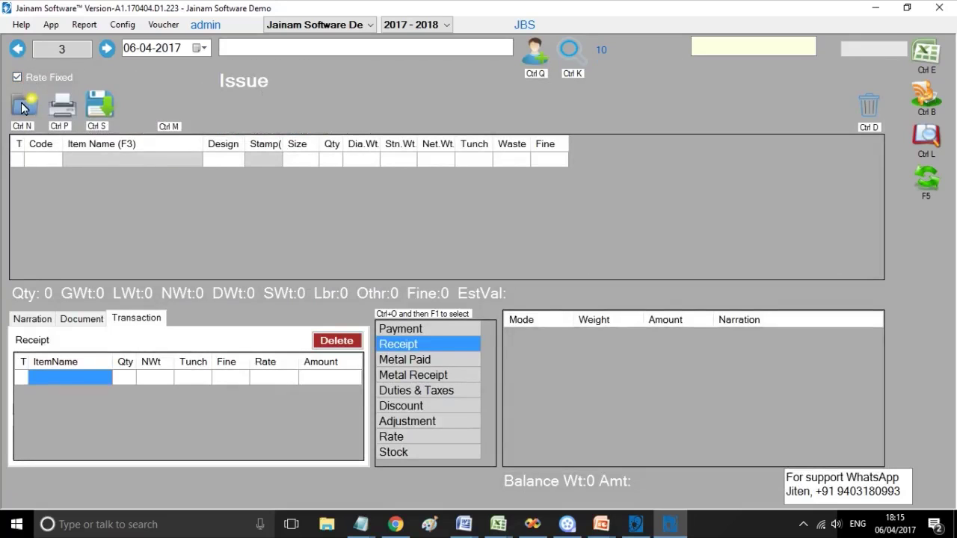
Set Mfg 1 as the party of the new Issue voucher and add Gold Fine as metal paid.
{"action": "type", "text": "mfg"}
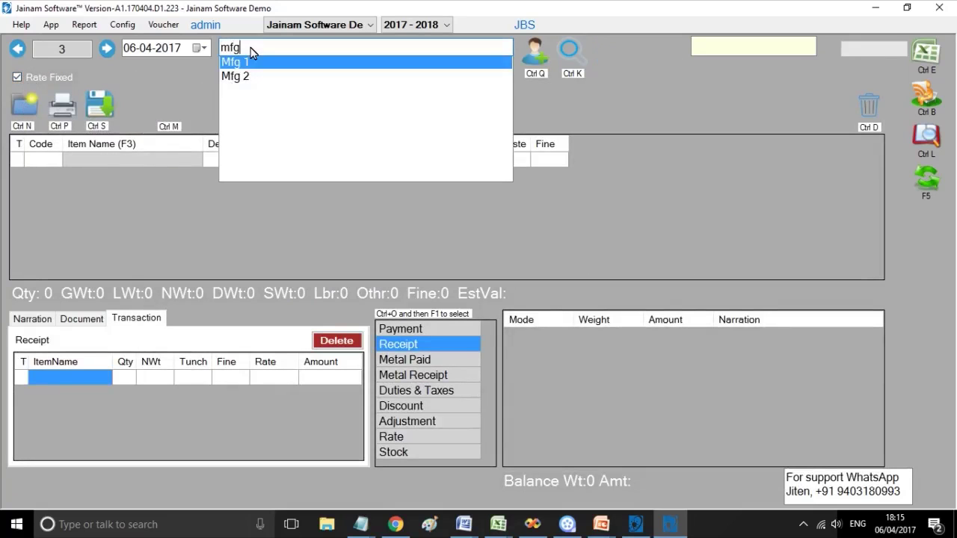
{"action": "key", "text": "Return"}
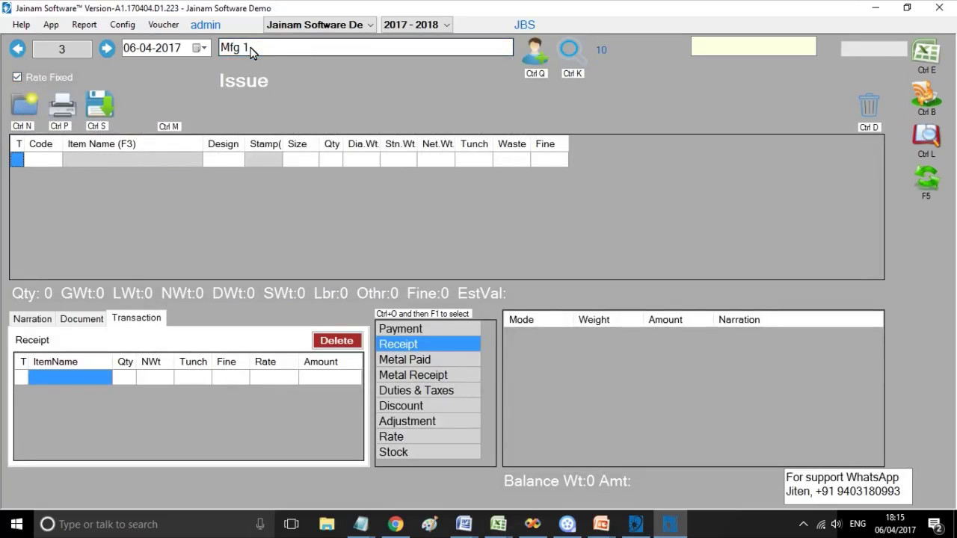
{"action": "left_click", "coordinate": [408, 361]}
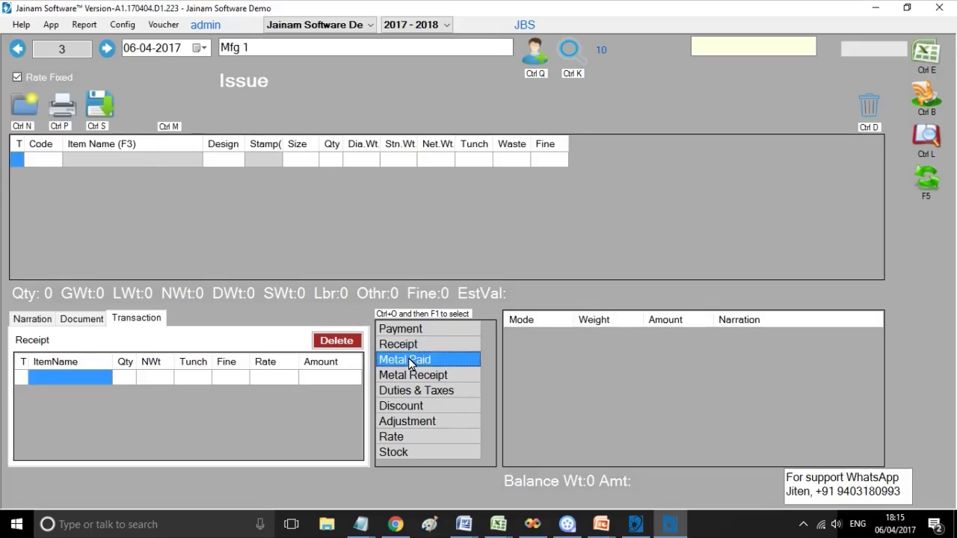
{"action": "left_click", "coordinate": [20, 380]}
{"action": "type", "text": "G"}
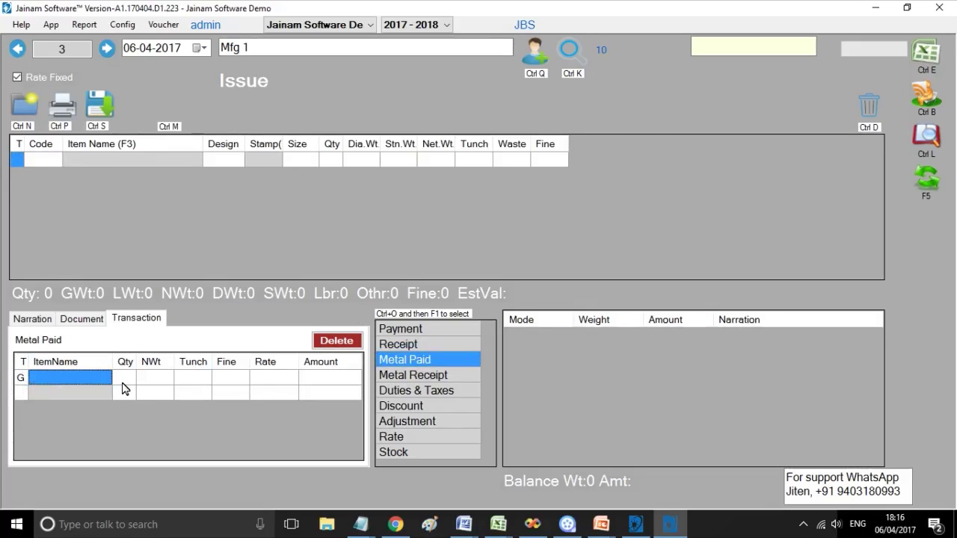
{"action": "key", "text": "Down"}
{"action": "key", "text": "Down"}
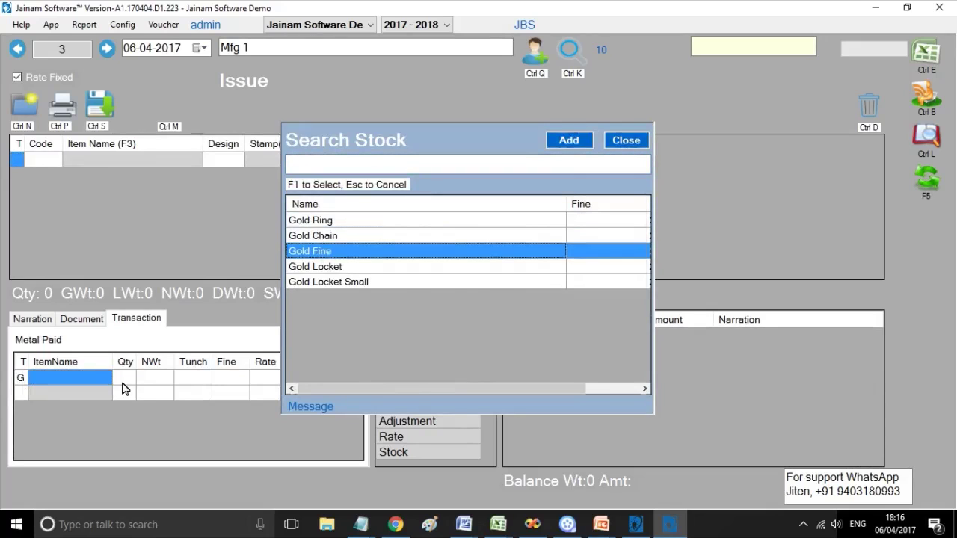
{"action": "key", "text": "F1"}
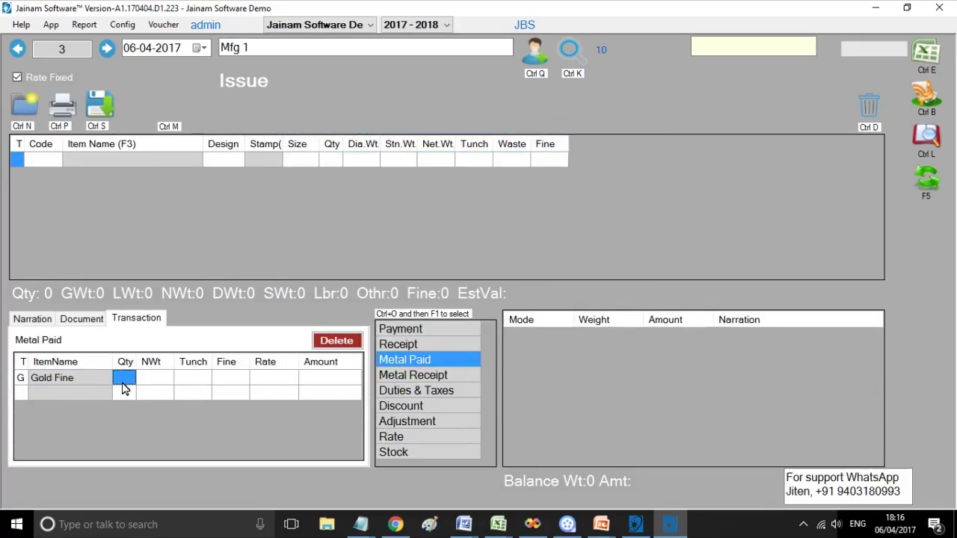
Enter quantity 1, net weight 10 and tunch 100 for the Gold Fine paid and save the Issue voucher.
{"action": "type", "text": "1"}
{"action": "key", "text": "Return"}
{"action": "type", "text": "10"}
{"action": "key", "text": "Return"}
{"action": "type", "text": "100"}
{"action": "key", "text": "Return"}
{"action": "left_click", "coordinate": [99, 117]}
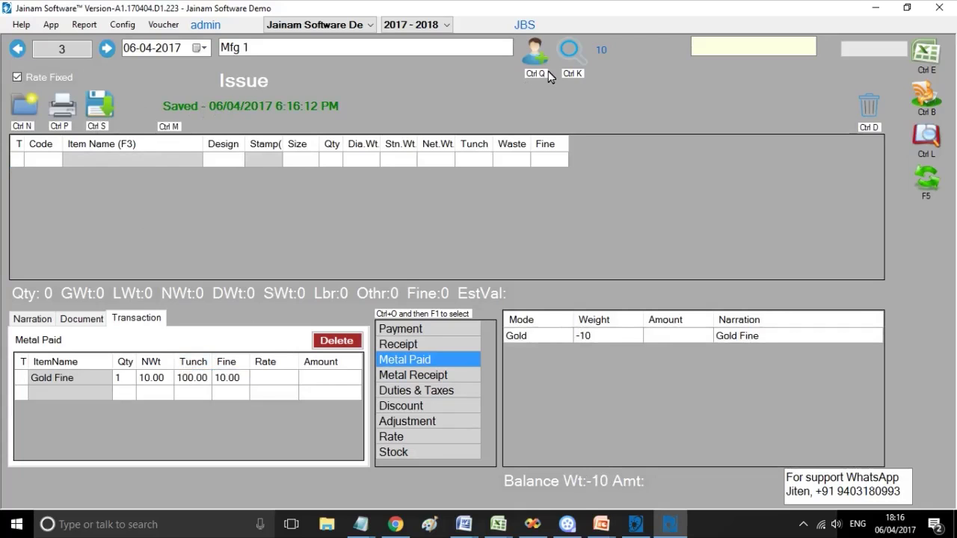
Review the fine paid, fine received and balance for Mfg 1 in the party list and close the list.
{"action": "left_click", "coordinate": [575, 51]}
{"action": "left_click", "coordinate": [221, 132]}
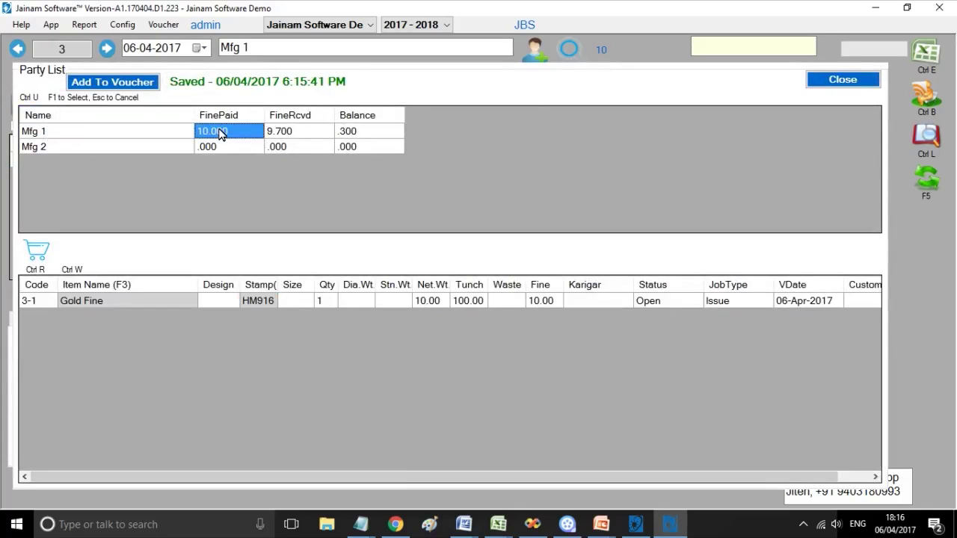
{"action": "left_click", "coordinate": [291, 133]}
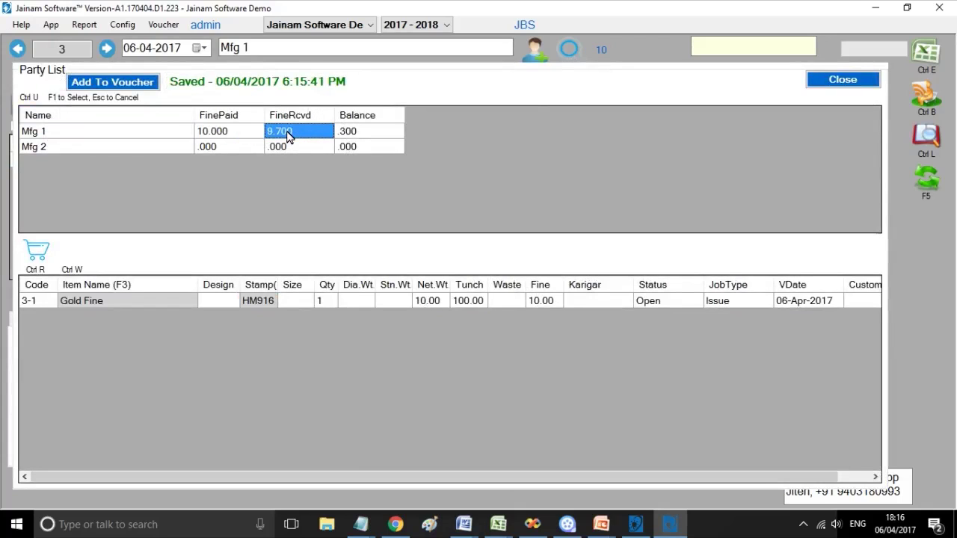
{"action": "left_click", "coordinate": [354, 133]}
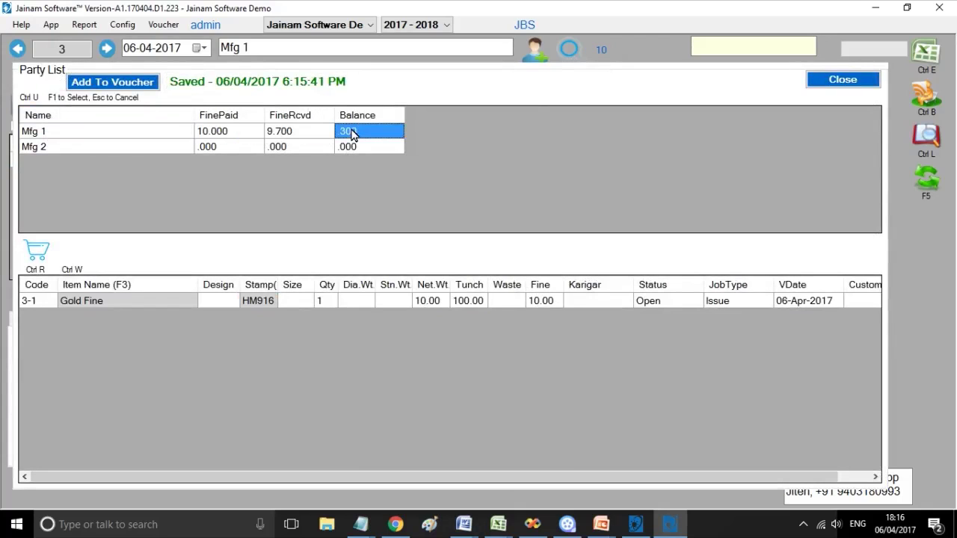
{"action": "left_click", "coordinate": [833, 81]}
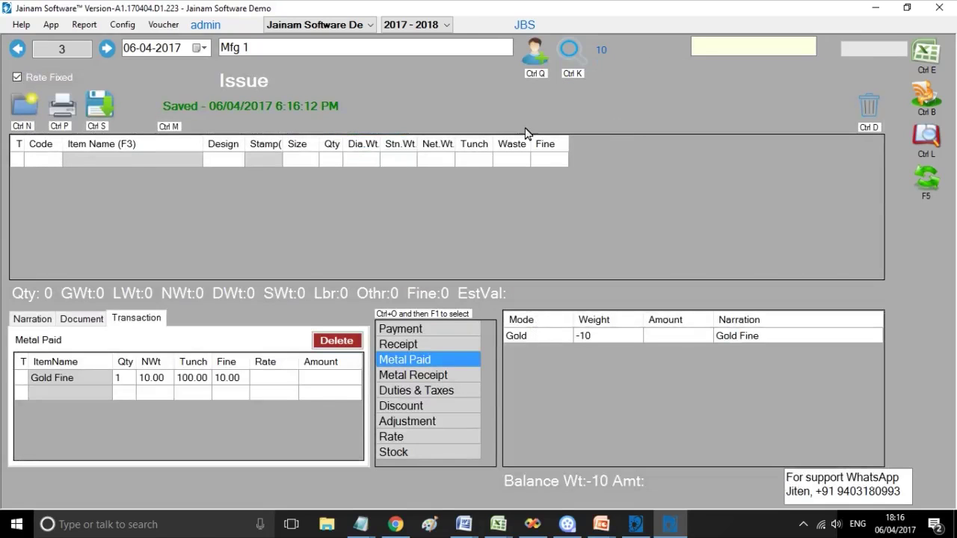
Start a new Sales voucher and set Cust 1 as its party.
{"action": "left_click", "coordinate": [161, 24]}
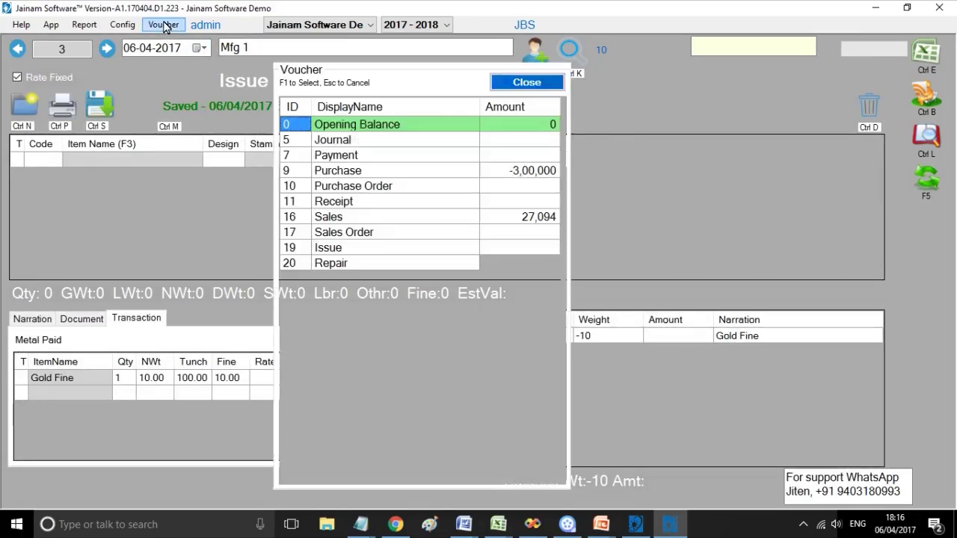
{"action": "double_click", "coordinate": [333, 216]}
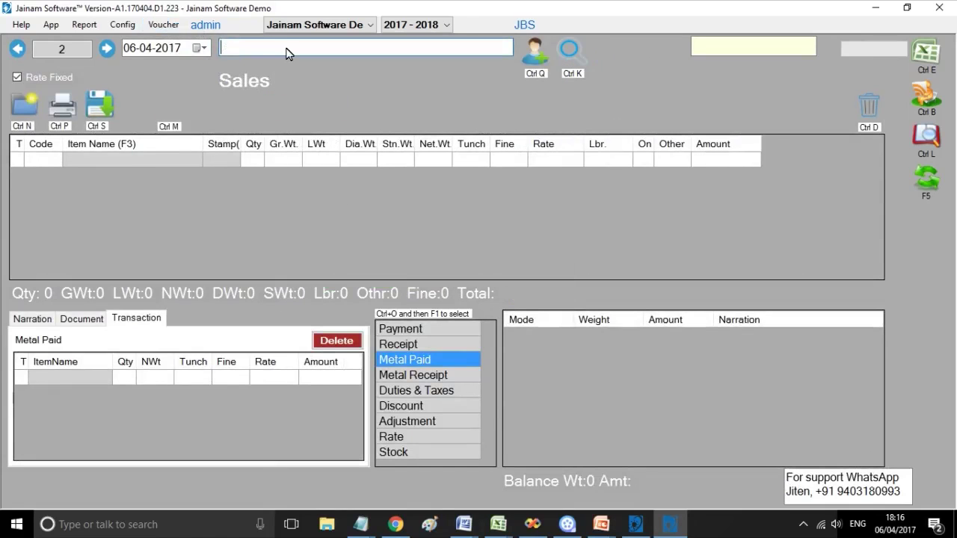
{"action": "type", "text": "cu"}
{"action": "key", "text": "Return"}
Add Cust 1's Gold Chain sales order 1-1 to the Sales voucher and close the order list.
{"action": "left_click", "coordinate": [928, 135]}
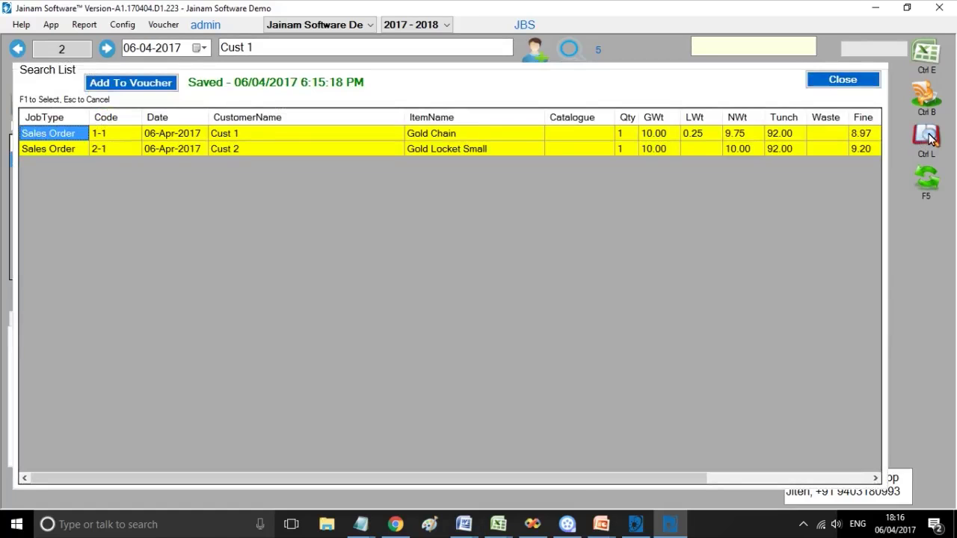
{"action": "left_click", "coordinate": [251, 140]}
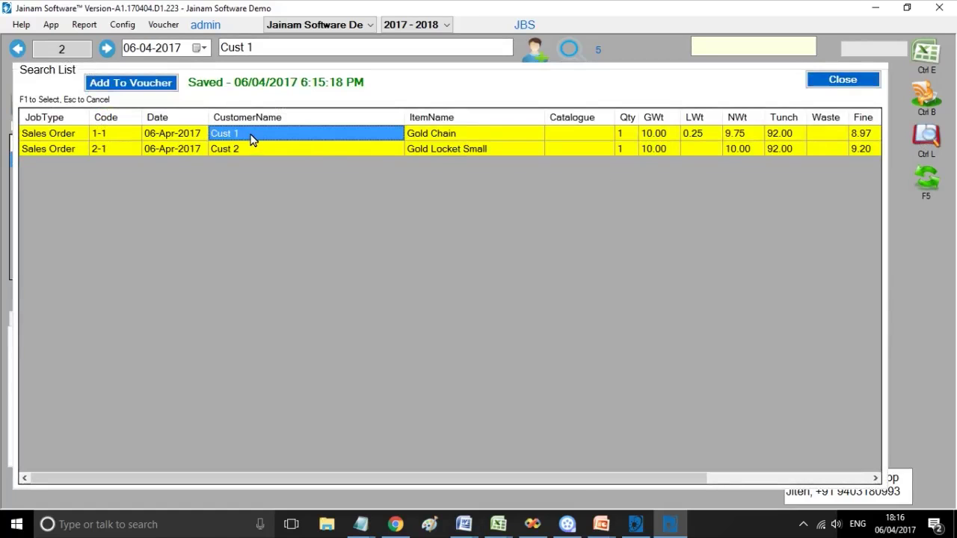
{"action": "left_click", "coordinate": [146, 88]}
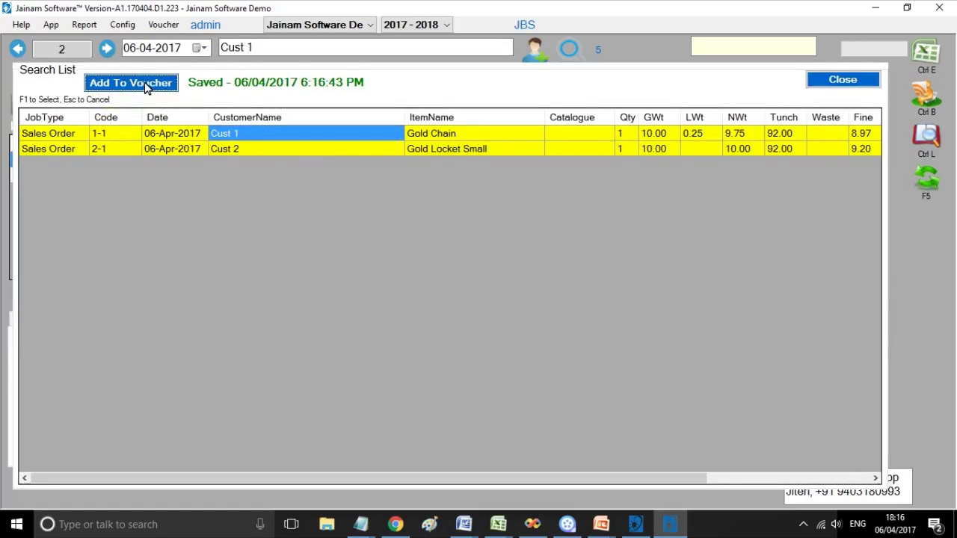
{"action": "left_click", "coordinate": [832, 80]}
Set the labour rate of the Gold Chain line to 250 and save the Sales voucher.
{"action": "left_click", "coordinate": [423, 161]}
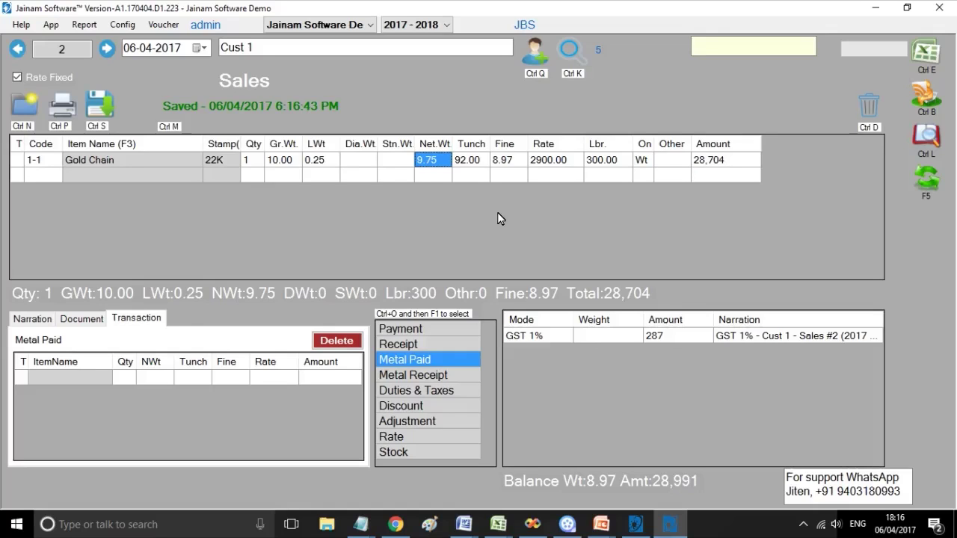
{"action": "key", "text": "Tab"}
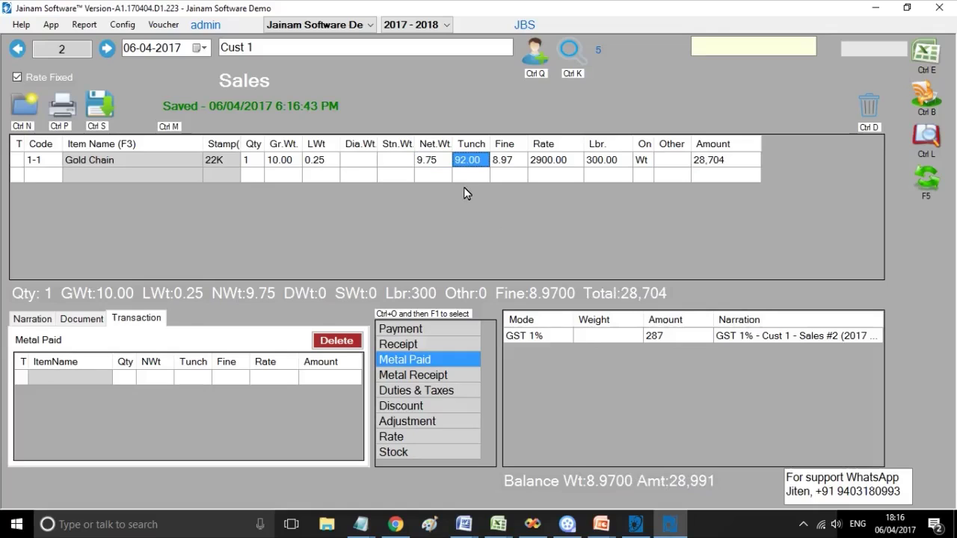
{"action": "left_click", "coordinate": [440, 163]}
{"action": "key", "text": "Tab"}
{"action": "key", "text": "Tab"}
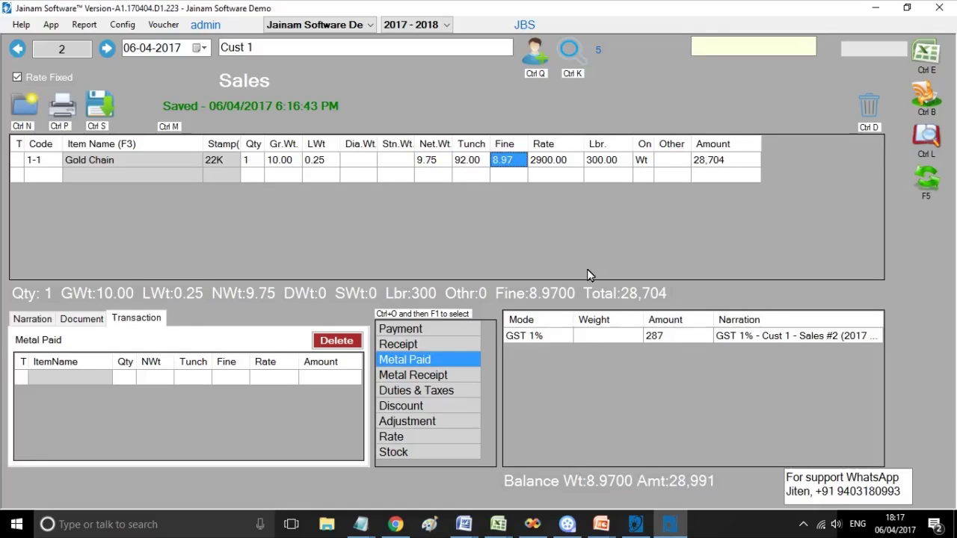
{"action": "key", "text": "Tab"}
{"action": "key", "text": "Tab"}
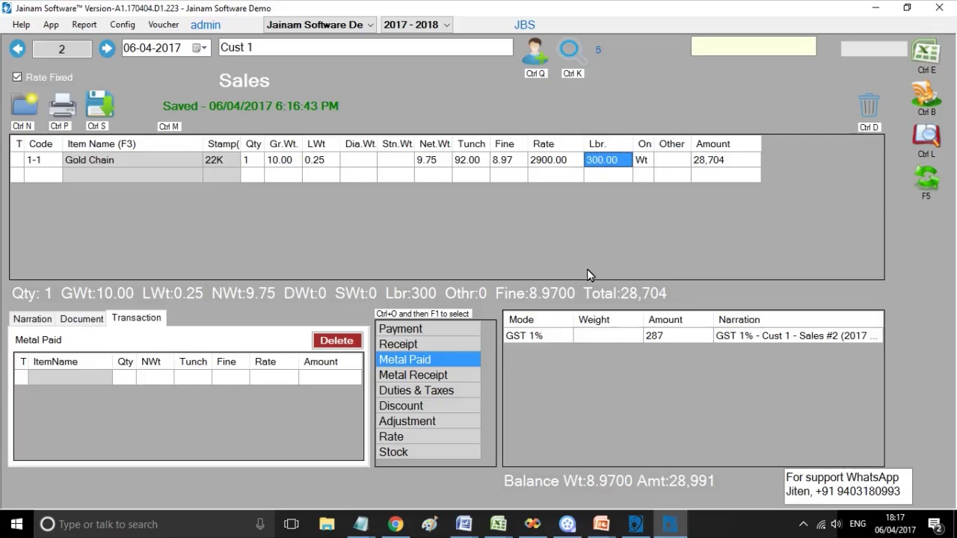
{"action": "type", "text": "250"}
{"action": "key", "text": "Tab"}
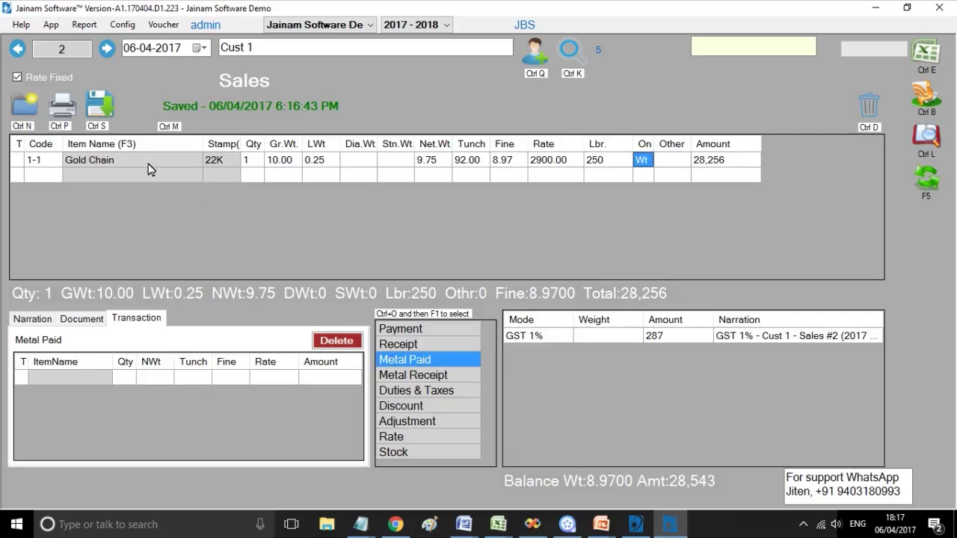
{"action": "left_click", "coordinate": [99, 112]}
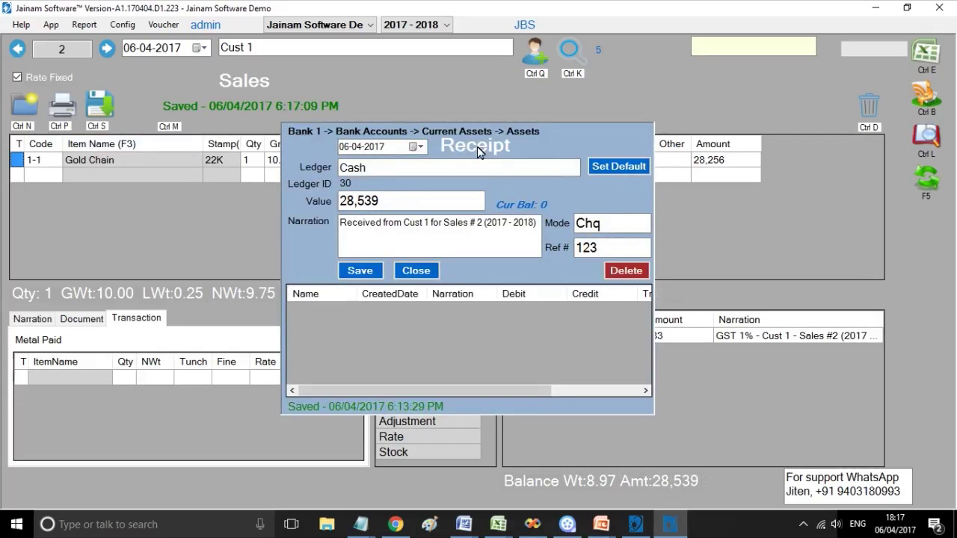
Set Bank 2 as the ledger of the receipt from Cust 1 and save the receipt.
{"action": "left_click_drag", "start_coordinate": [394, 204], "coordinate": [323, 206]}
{"action": "left_click", "coordinate": [392, 208]}
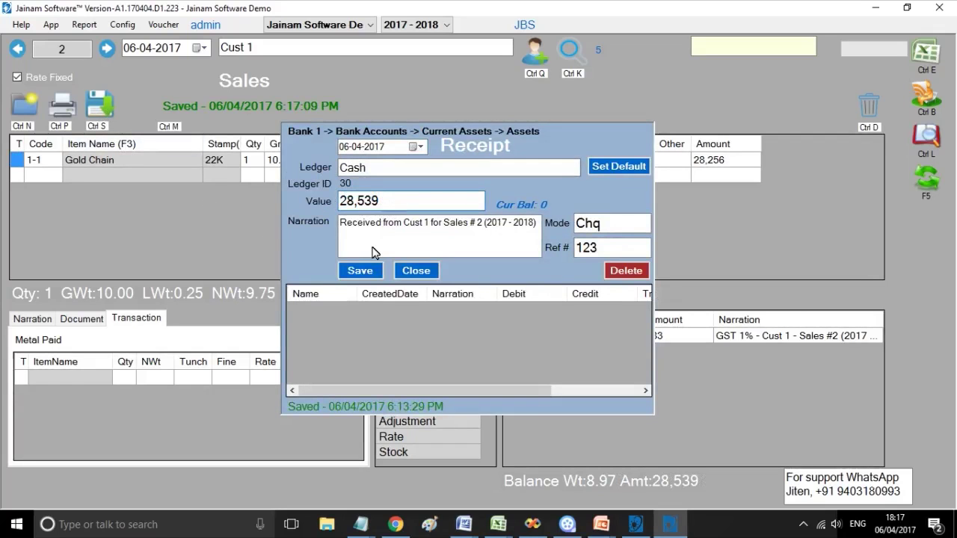
{"action": "key", "text": "shift+Tab"}
{"action": "type", "text": "ba"}
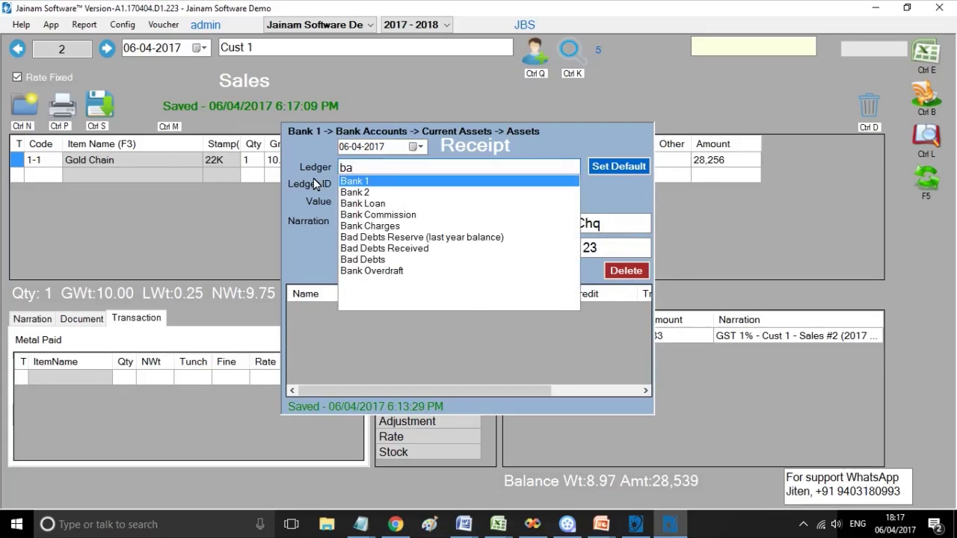
{"action": "key", "text": "Return"}
{"action": "left_click", "coordinate": [362, 272]}
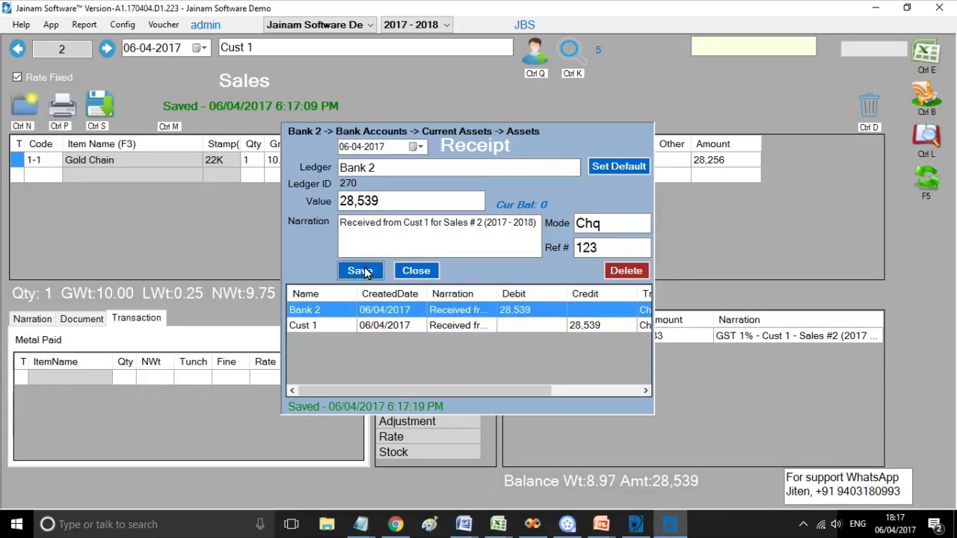
Change the receipt's payment mode to Debit Card, clear its reference number and close the receipt.
{"action": "left_click", "coordinate": [577, 255]}
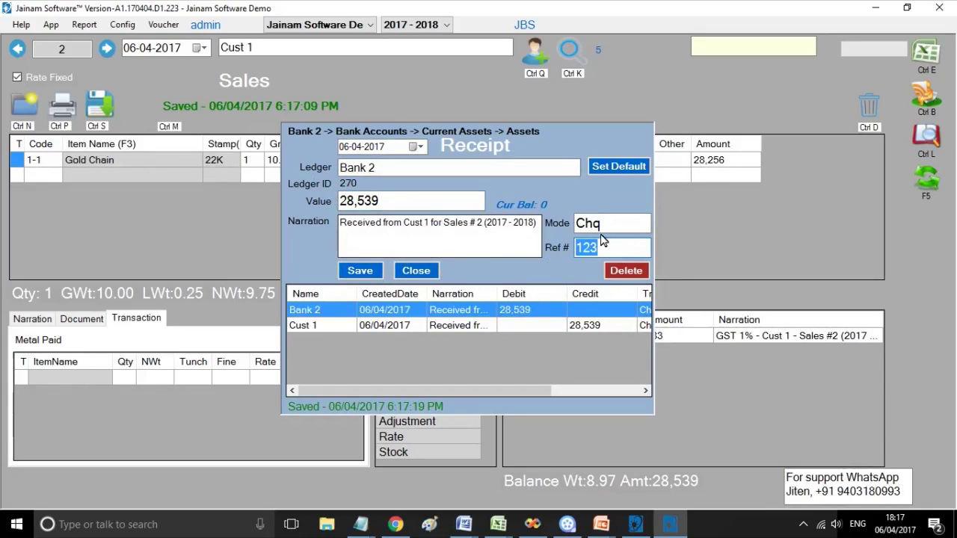
{"action": "key", "text": "shift+Tab"}
{"action": "type", "text": "e"}
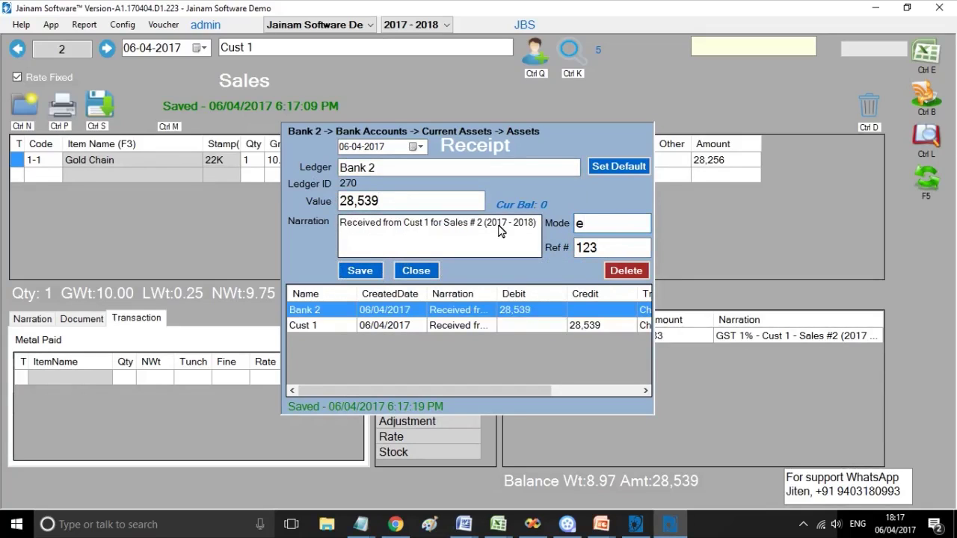
{"action": "type", "text": "ebit Ca"}
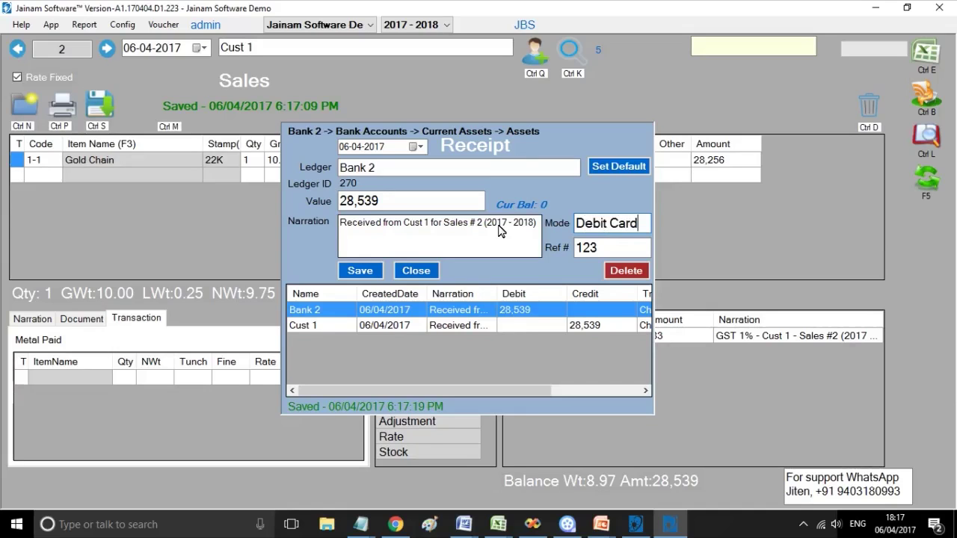
{"action": "type", "text": "rd"}
{"action": "key", "text": "Tab"}
{"action": "key", "text": "BackSpace"}
{"action": "key", "text": "Tab"}
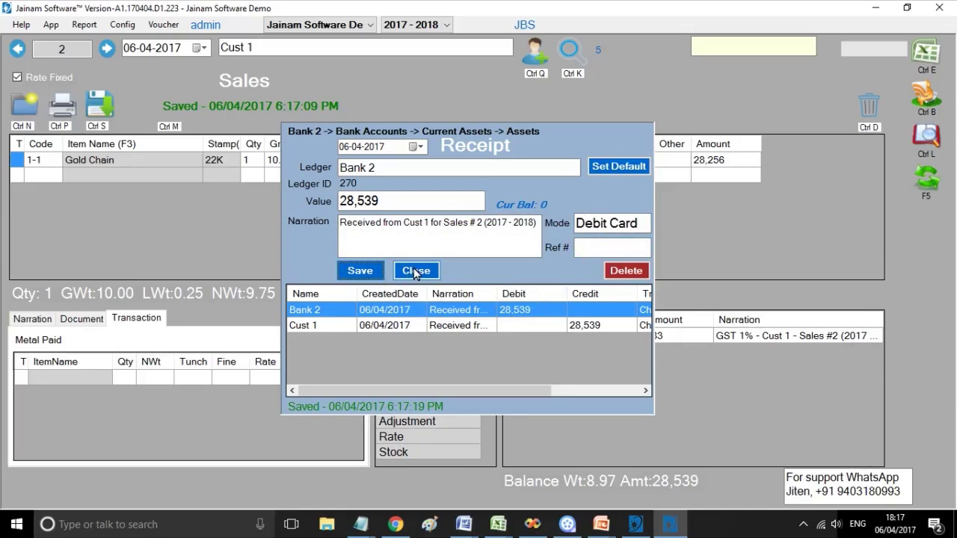
{"action": "left_click", "coordinate": [415, 271]}
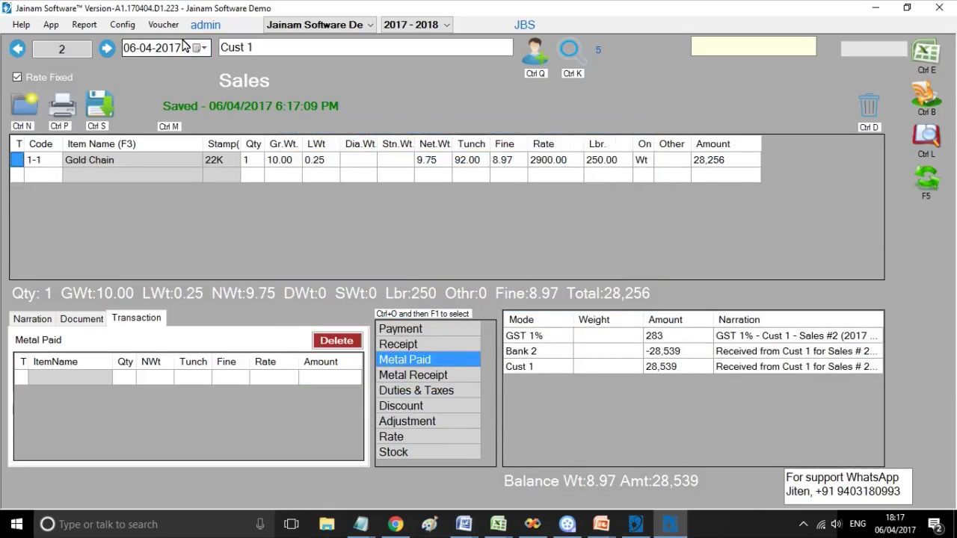
Review the purchase, sales and closing balance amounts in the voucher list and close the list.
{"action": "key", "text": "ctrl+m"}
{"action": "left_click", "coordinate": [522, 172]}
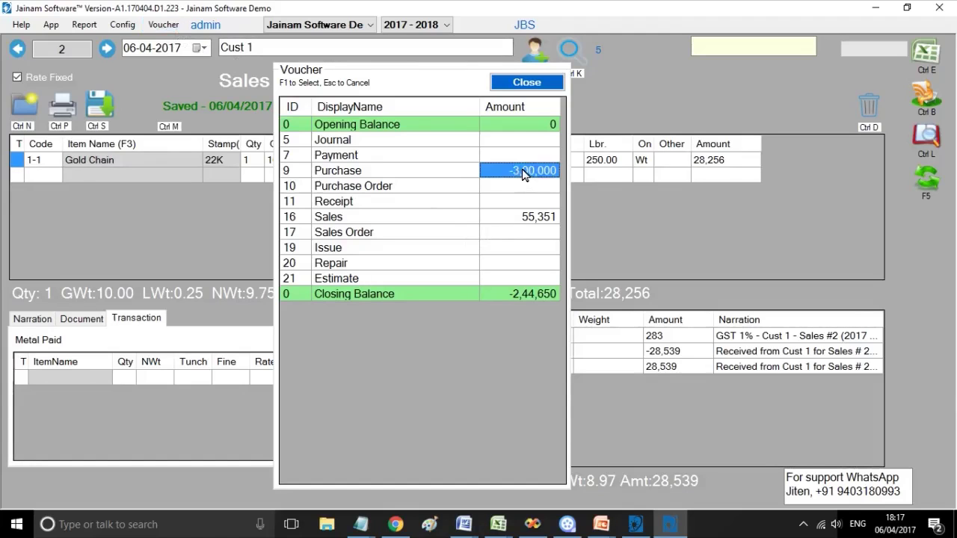
{"action": "left_click", "coordinate": [519, 219]}
{"action": "left_click", "coordinate": [521, 296]}
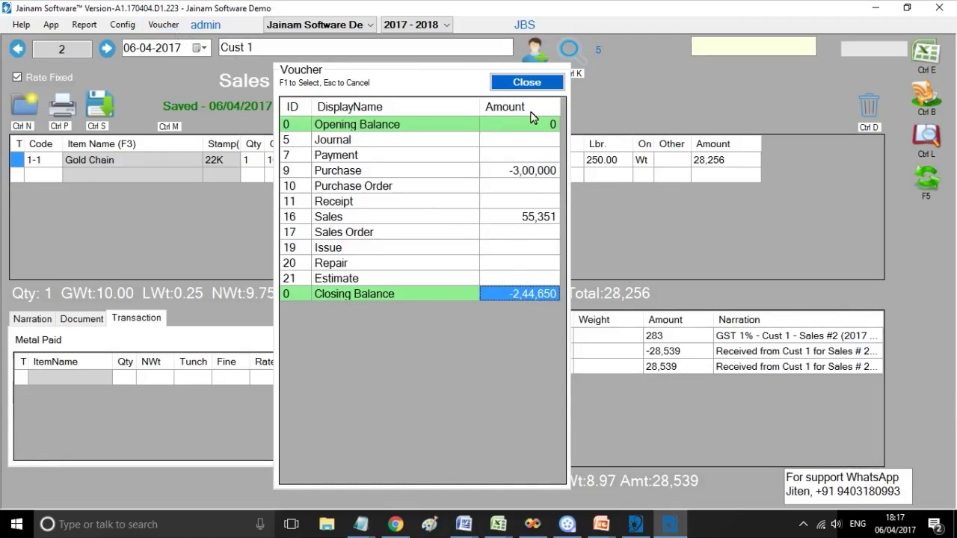
{"action": "left_click", "coordinate": [532, 85]}
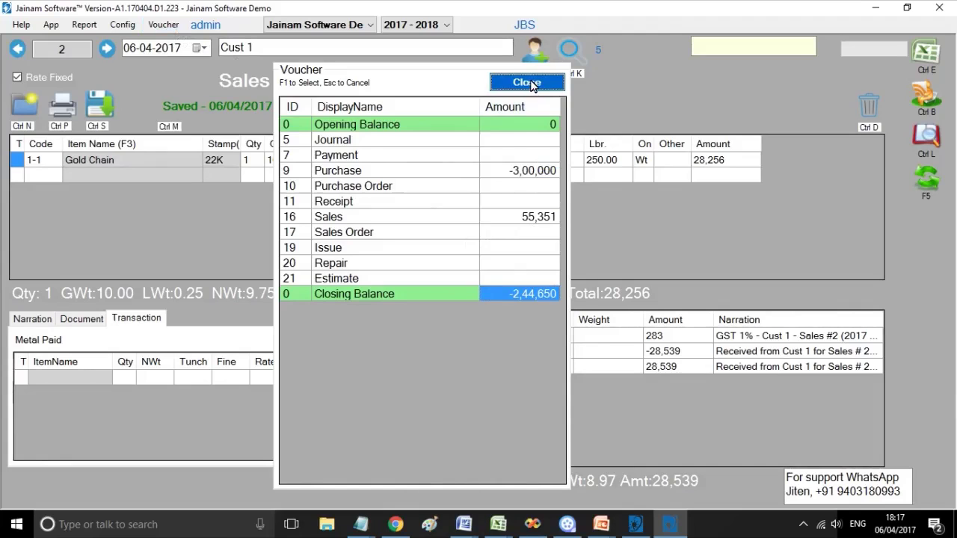
Examine the Balance Sheet from Assets through Current Assets down to the Bank Accounts balances.
{"action": "left_click", "coordinate": [51, 25]}
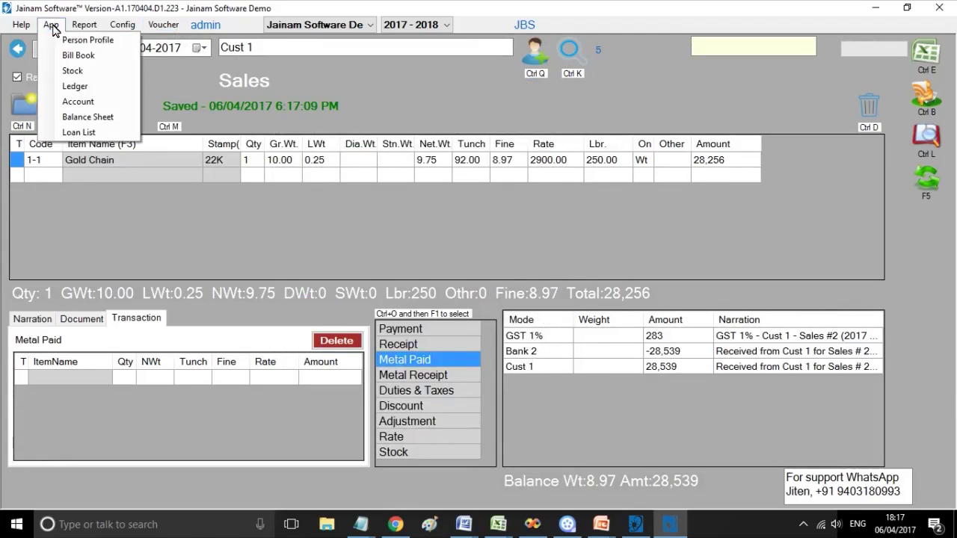
{"action": "left_click", "coordinate": [90, 117]}
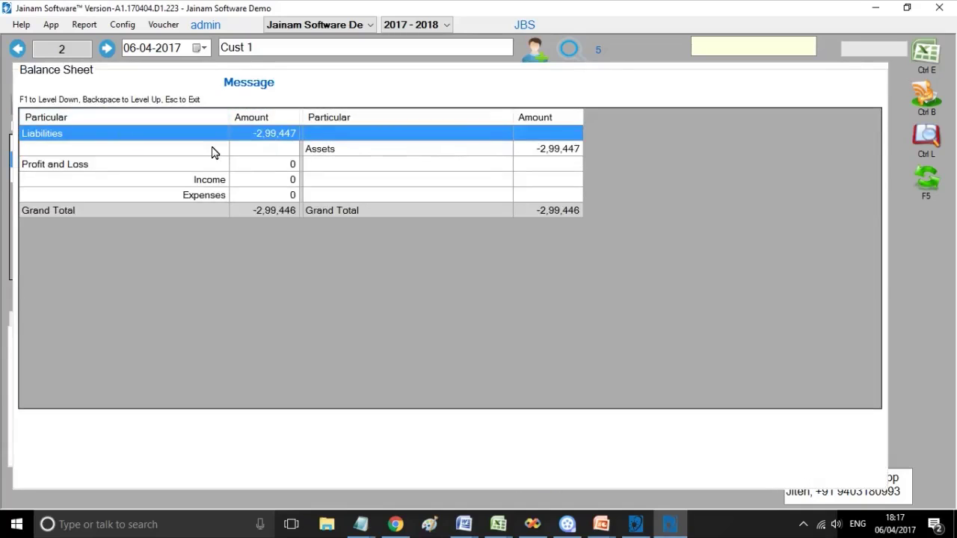
{"action": "left_click", "coordinate": [466, 151]}
{"action": "double_click", "coordinate": [460, 152]}
{"action": "double_click", "coordinate": [393, 144]}
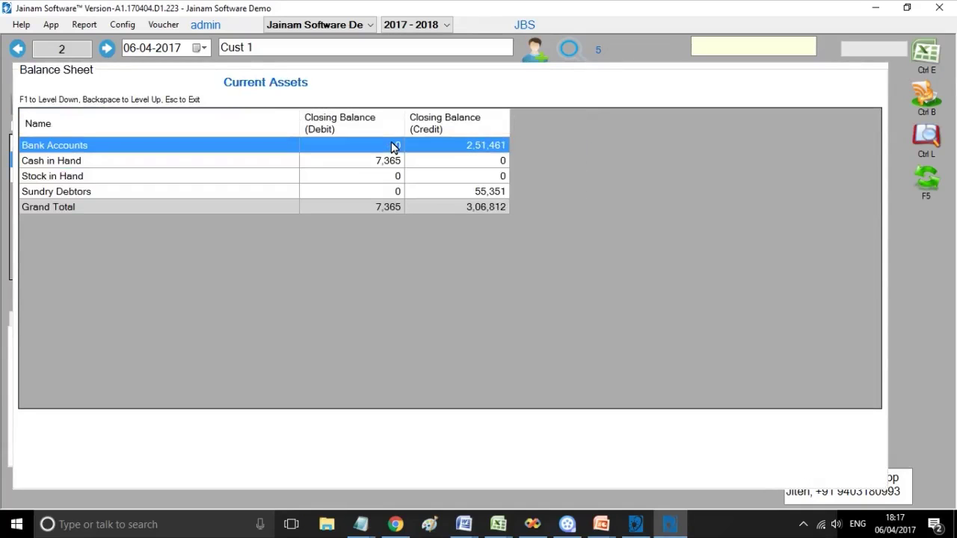
{"action": "left_click", "coordinate": [154, 164]}
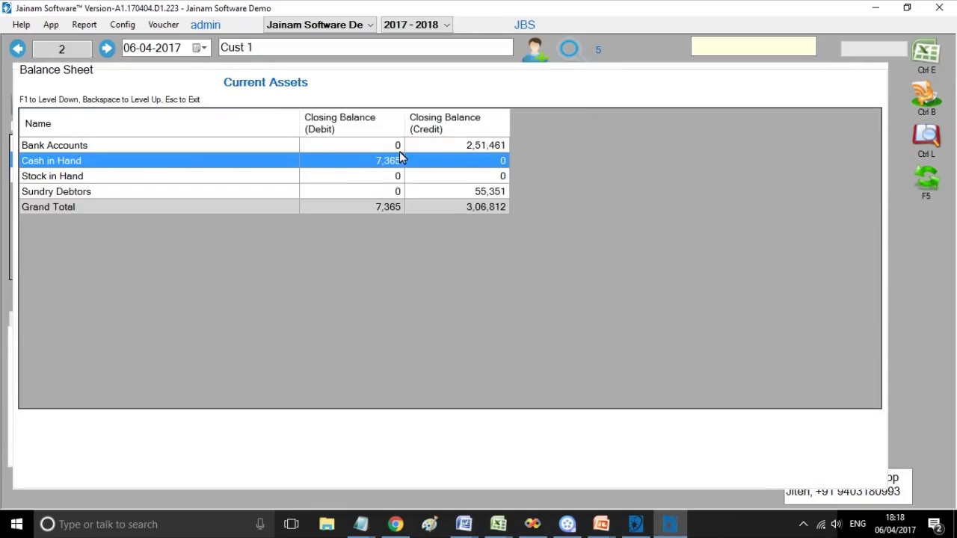
{"action": "left_click", "coordinate": [305, 151]}
{"action": "double_click", "coordinate": [378, 153]}
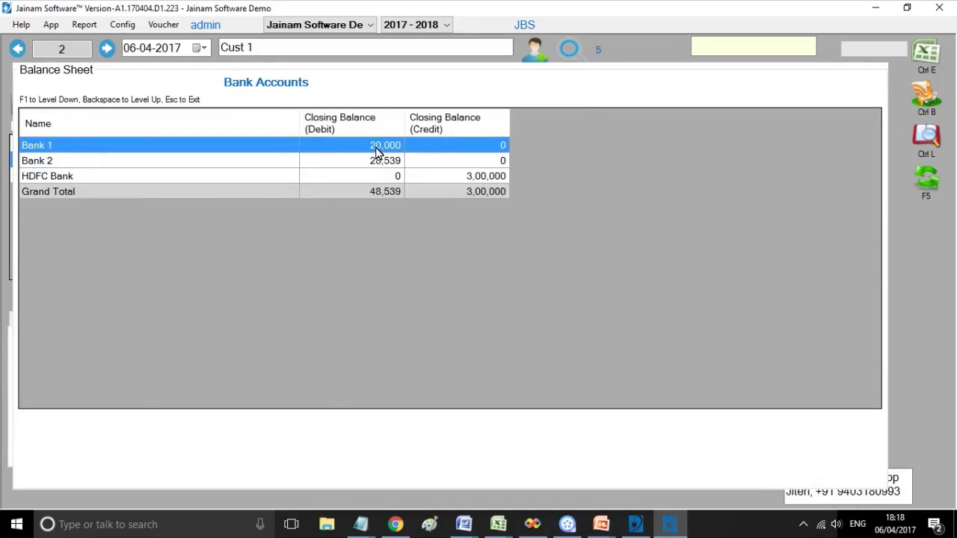
Inspect Bank 1's transactions for 2017-04 in the Balance Sheet and return to the Sales voucher.
{"action": "left_click", "coordinate": [146, 165]}
{"action": "left_click", "coordinate": [238, 149]}
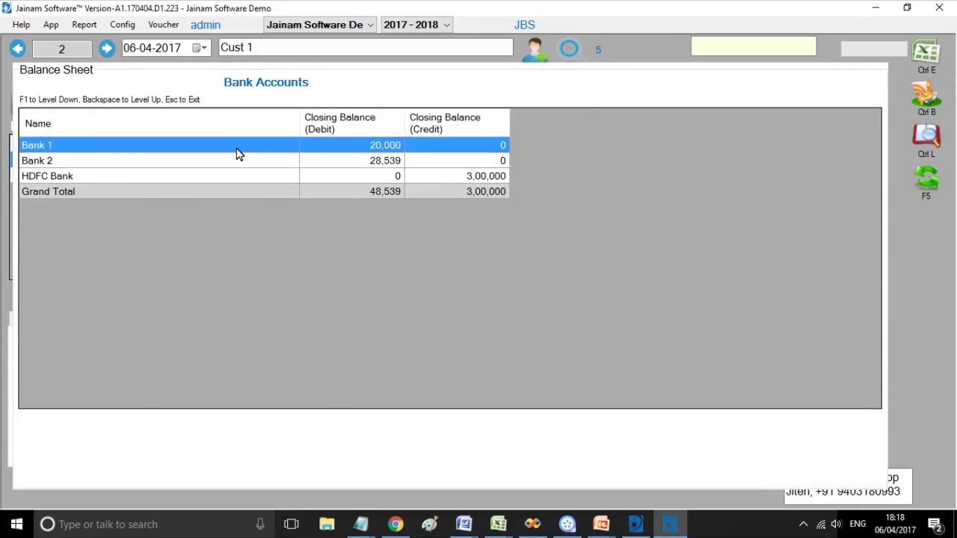
{"action": "double_click", "coordinate": [293, 147]}
{"action": "left_click", "coordinate": [284, 163]}
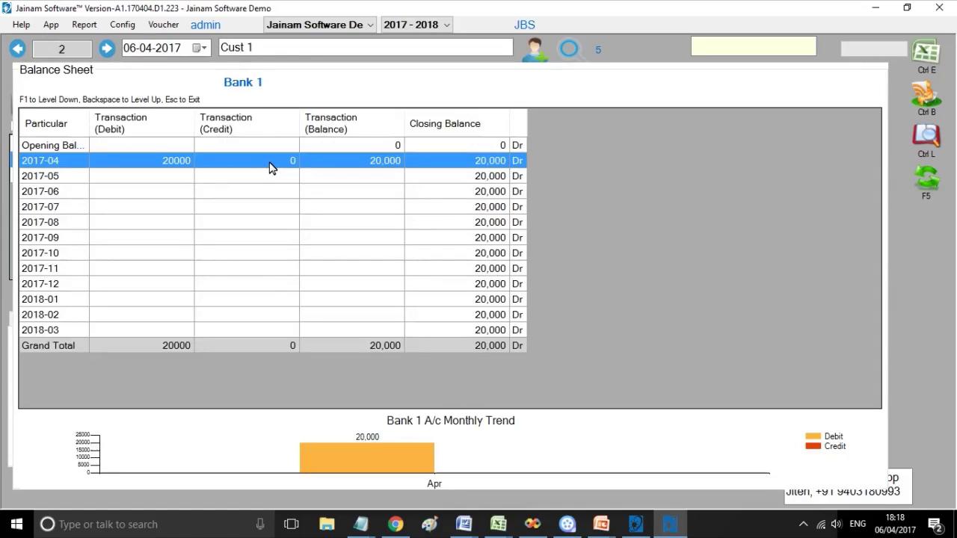
{"action": "double_click", "coordinate": [269, 162]}
{"action": "left_click", "coordinate": [440, 152]}
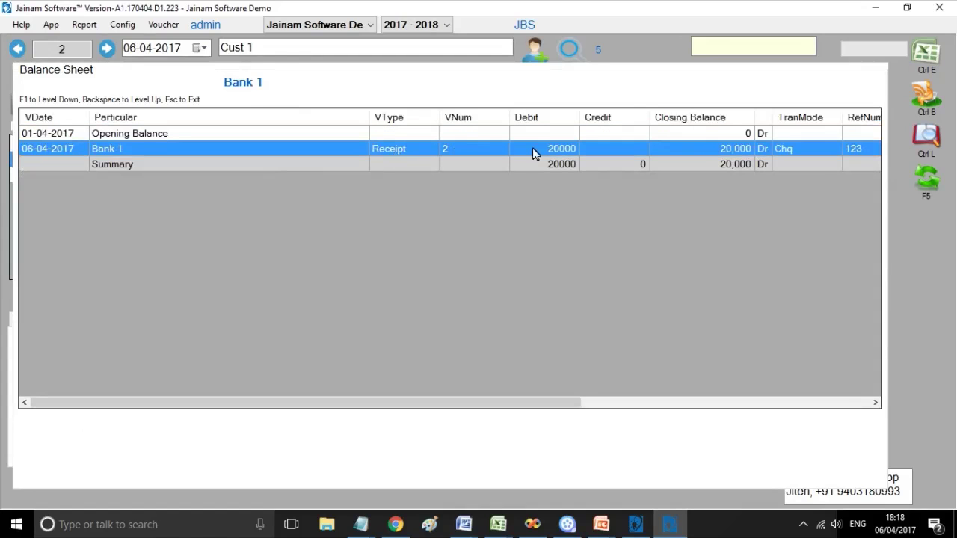
{"action": "key", "text": "F1"}
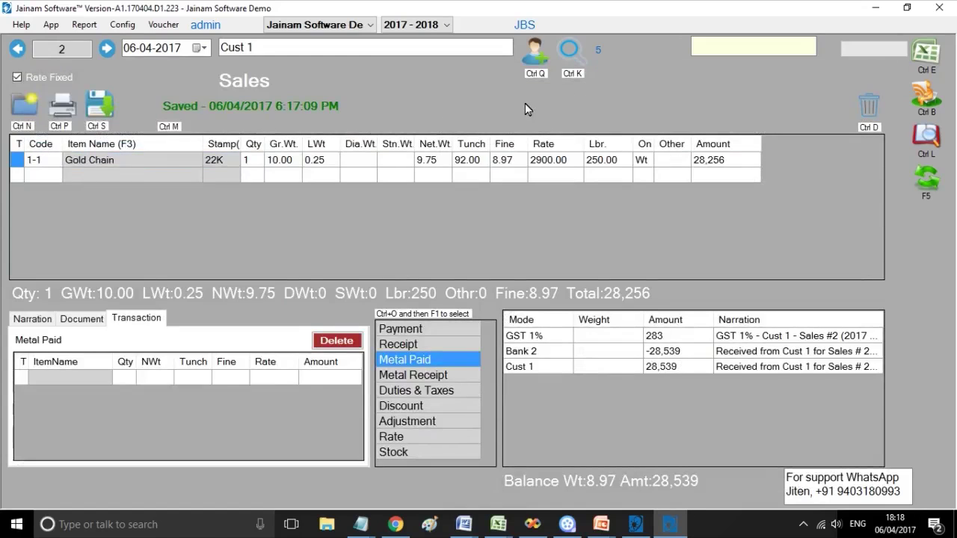
Start a new ledger in the Bank Accounts group of the Ledger screen.
{"action": "left_click", "coordinate": [51, 24]}
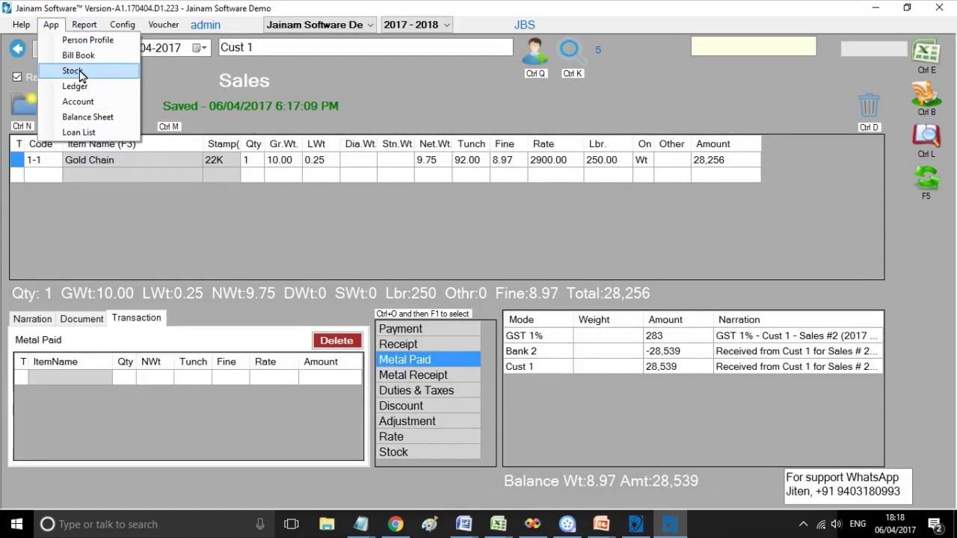
{"action": "left_click", "coordinate": [85, 90]}
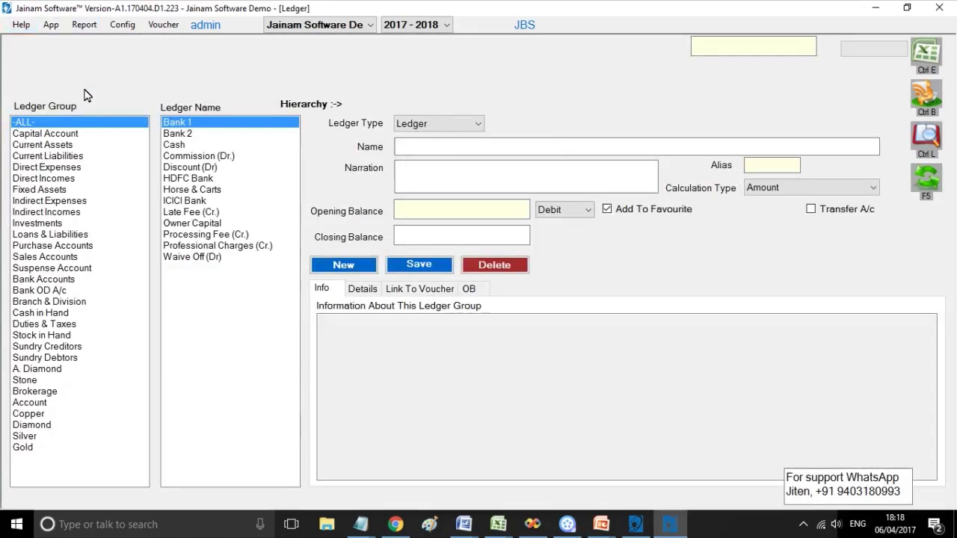
{"action": "left_click", "coordinate": [38, 281]}
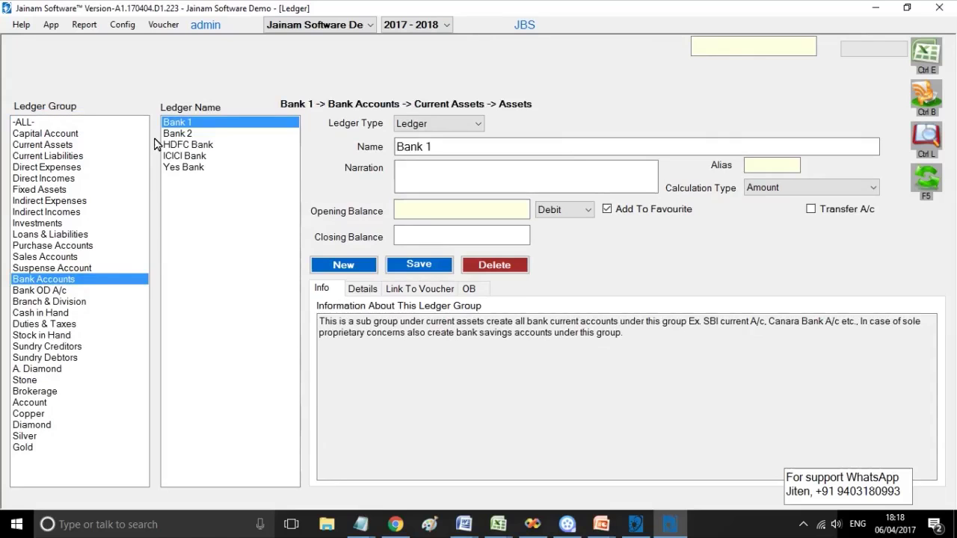
{"action": "left_click", "coordinate": [333, 266]}
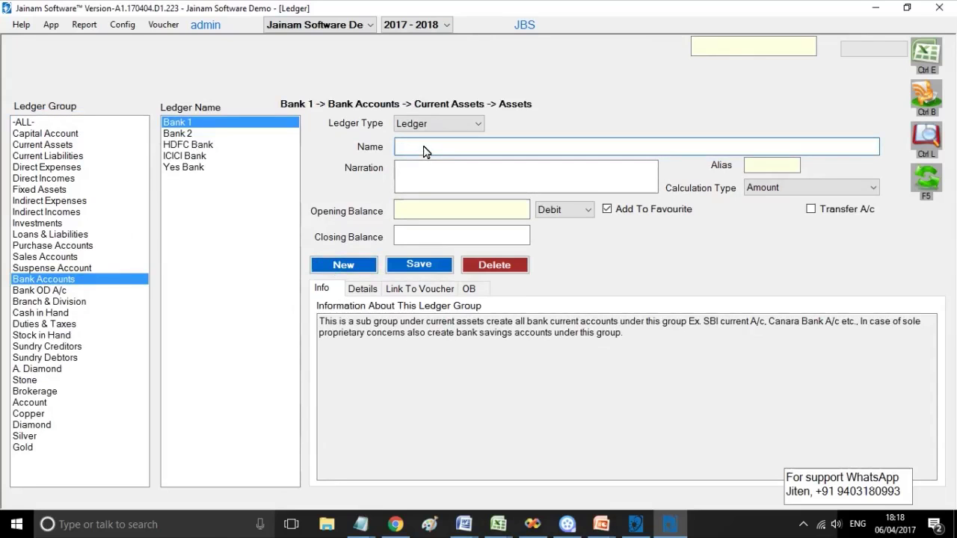